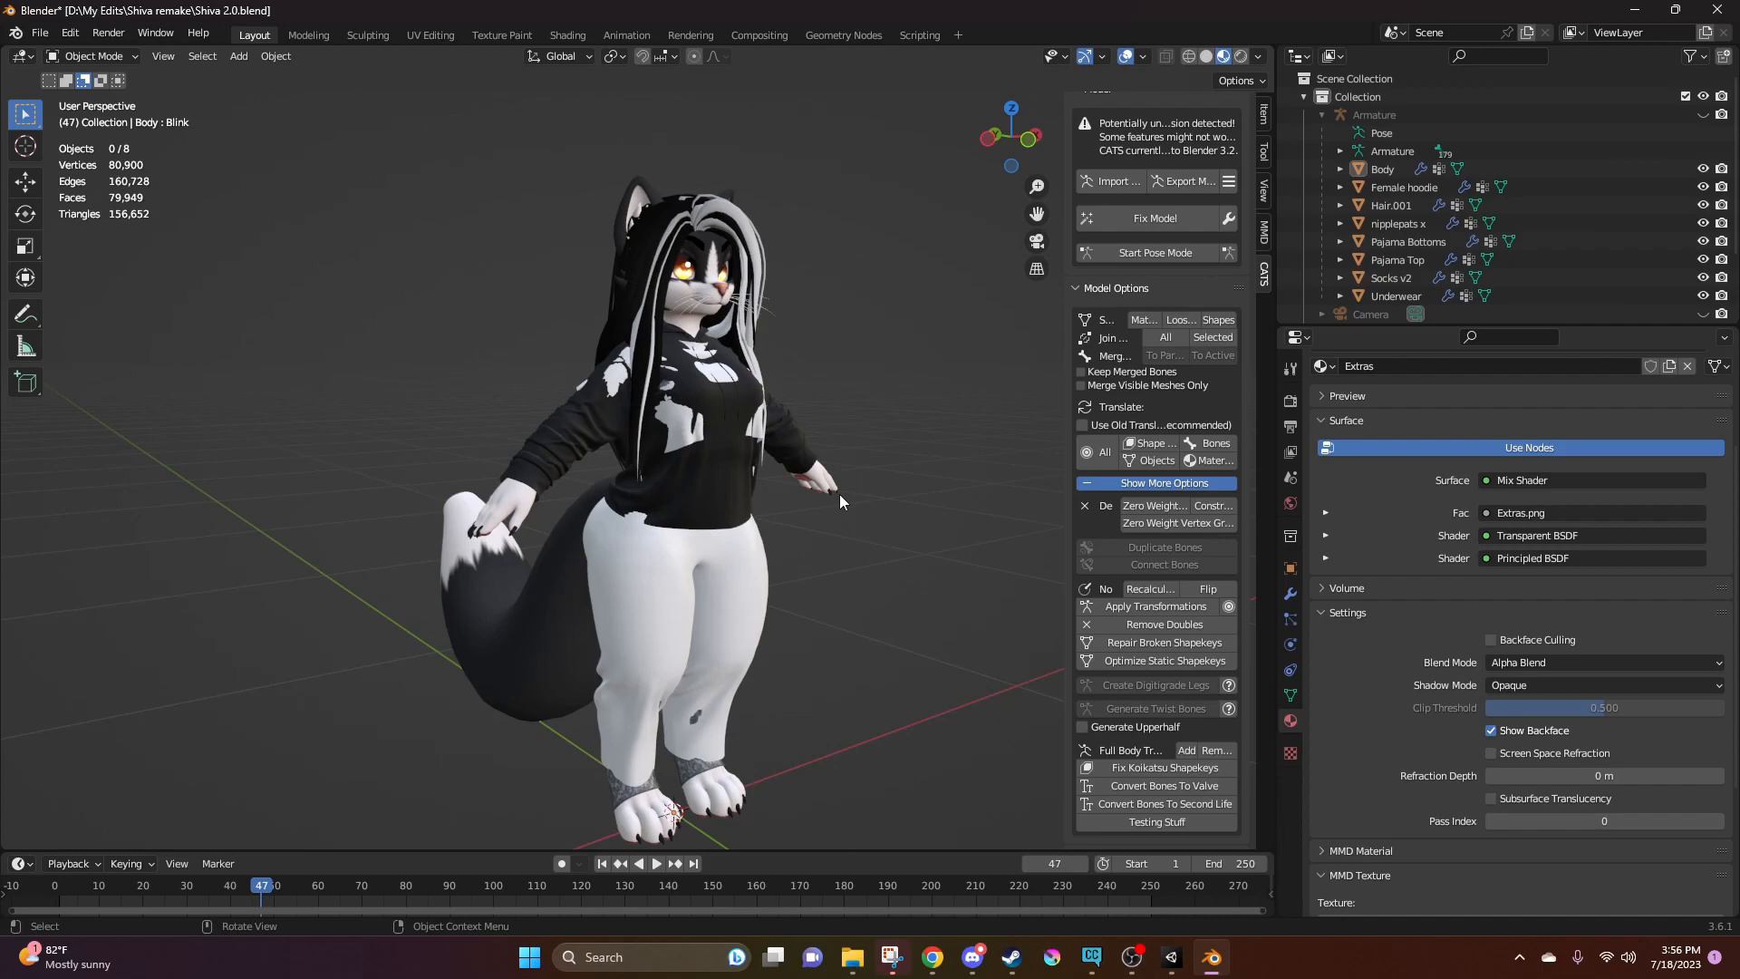
Unhide the armature and select it together with all its meshes, from Body through Underwear
middle_drag(840, 547, 879, 540)
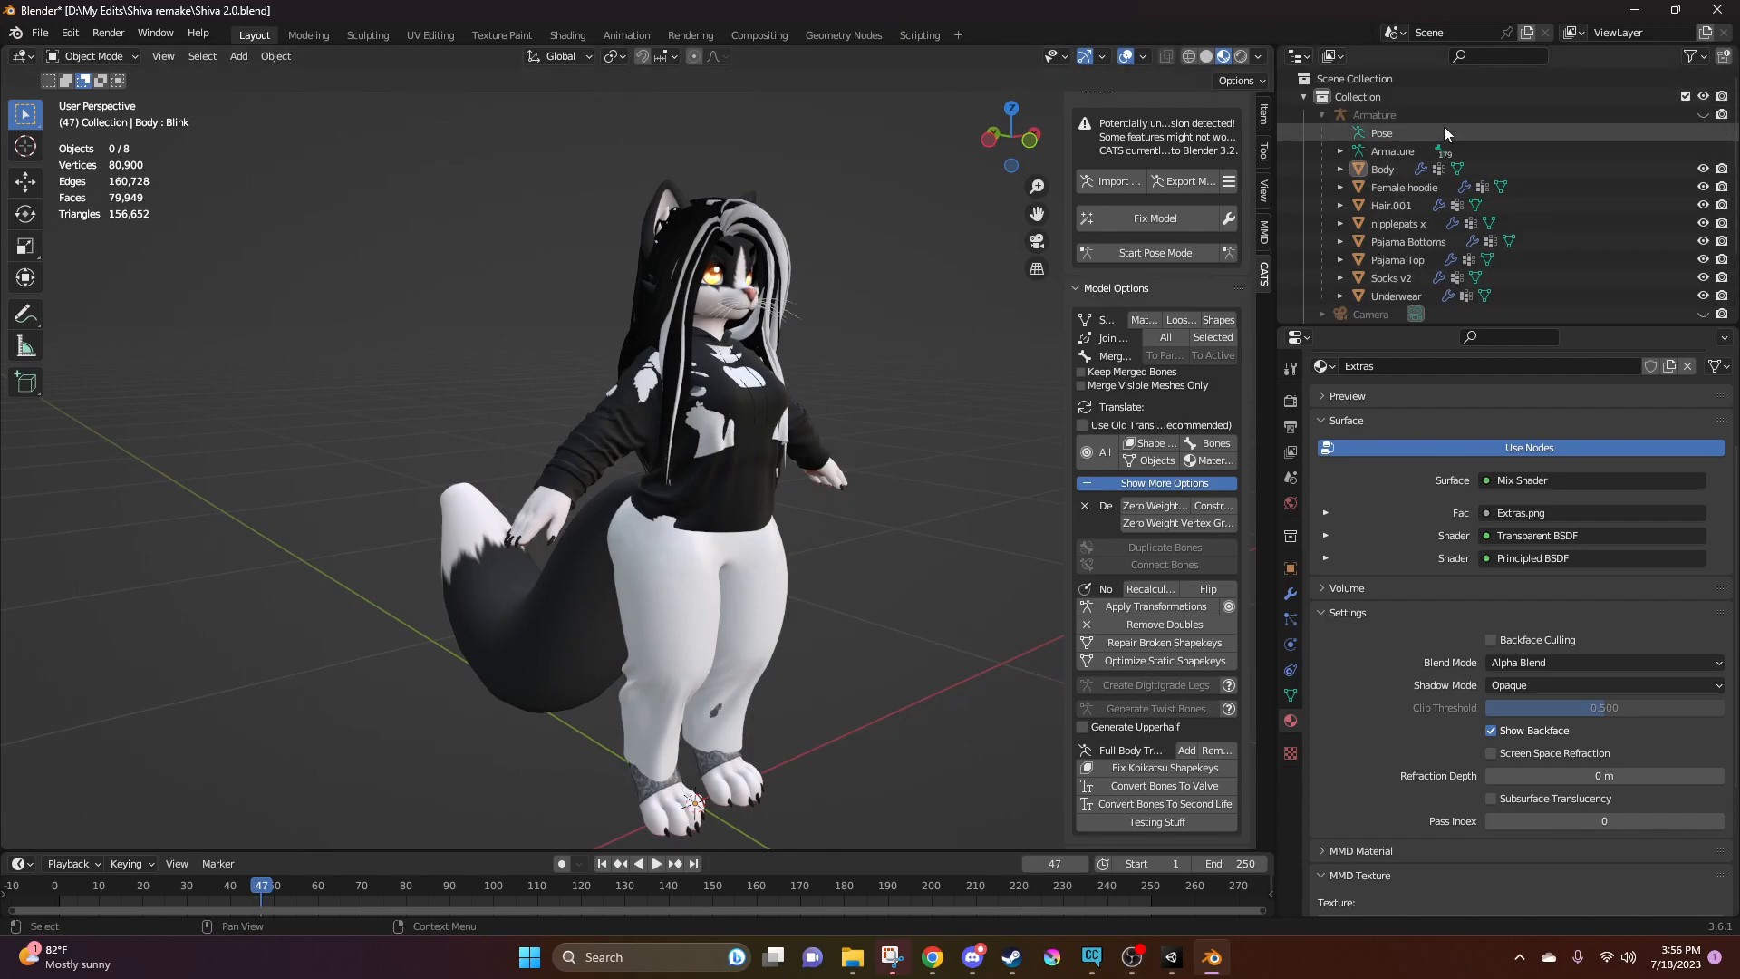
click(1703, 115)
middle_drag(982, 319, 816, 517)
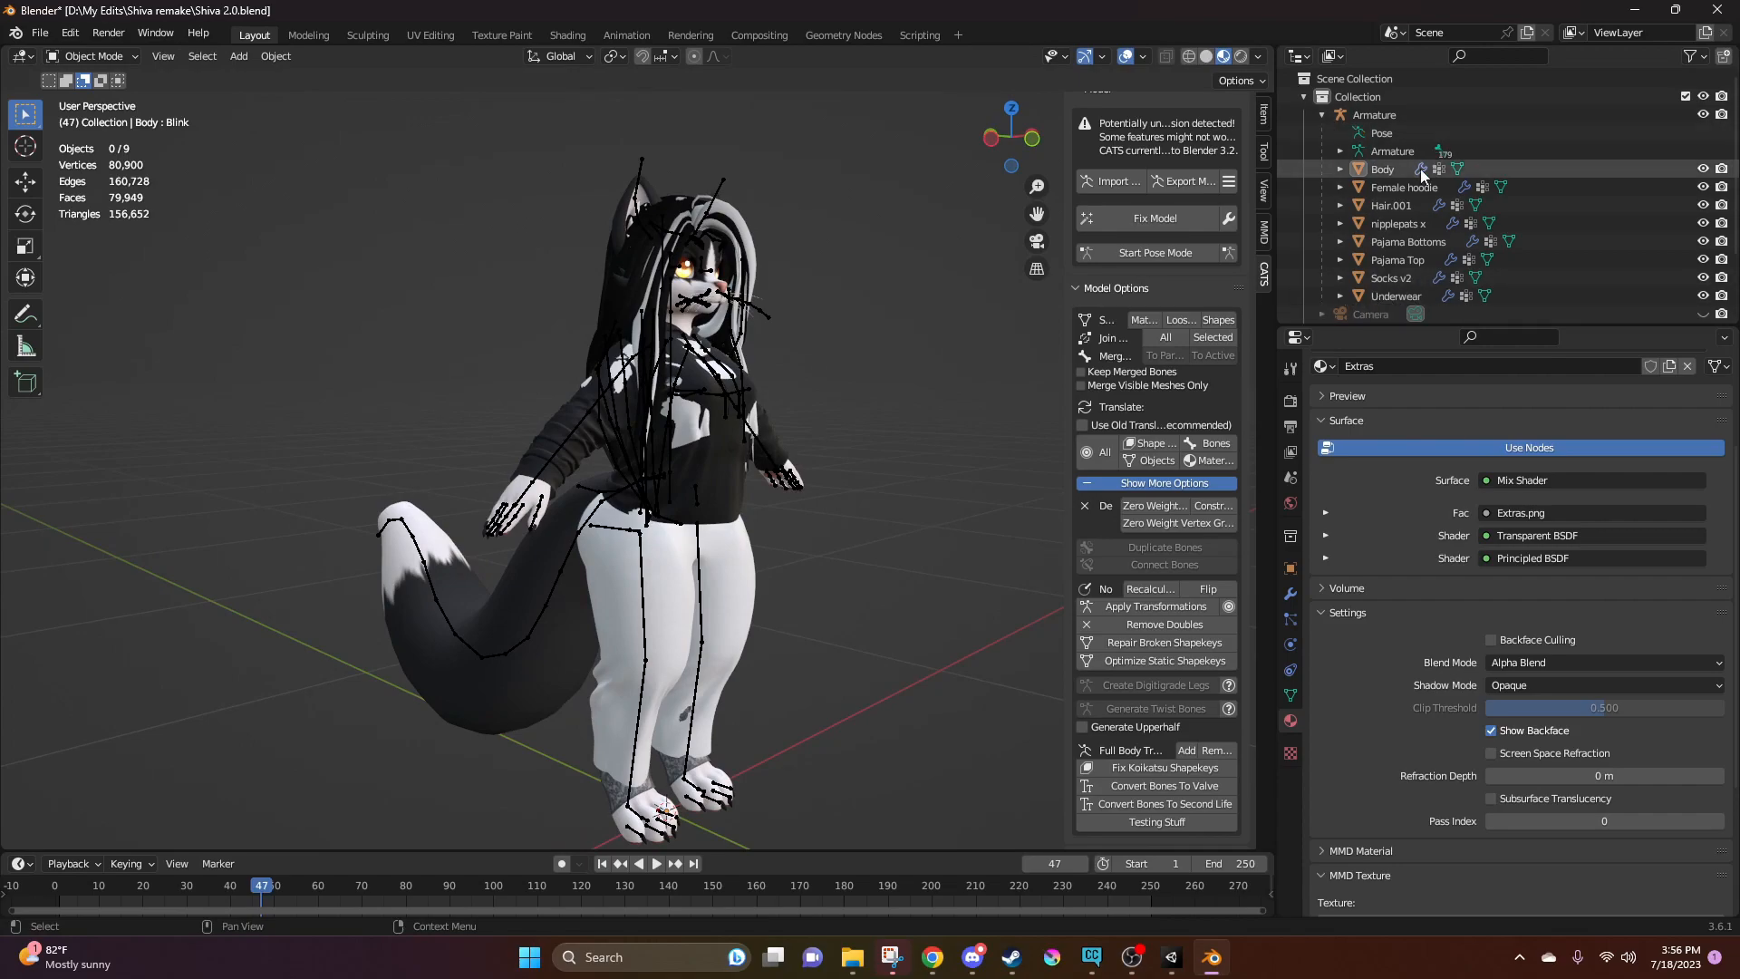
click(1401, 116)
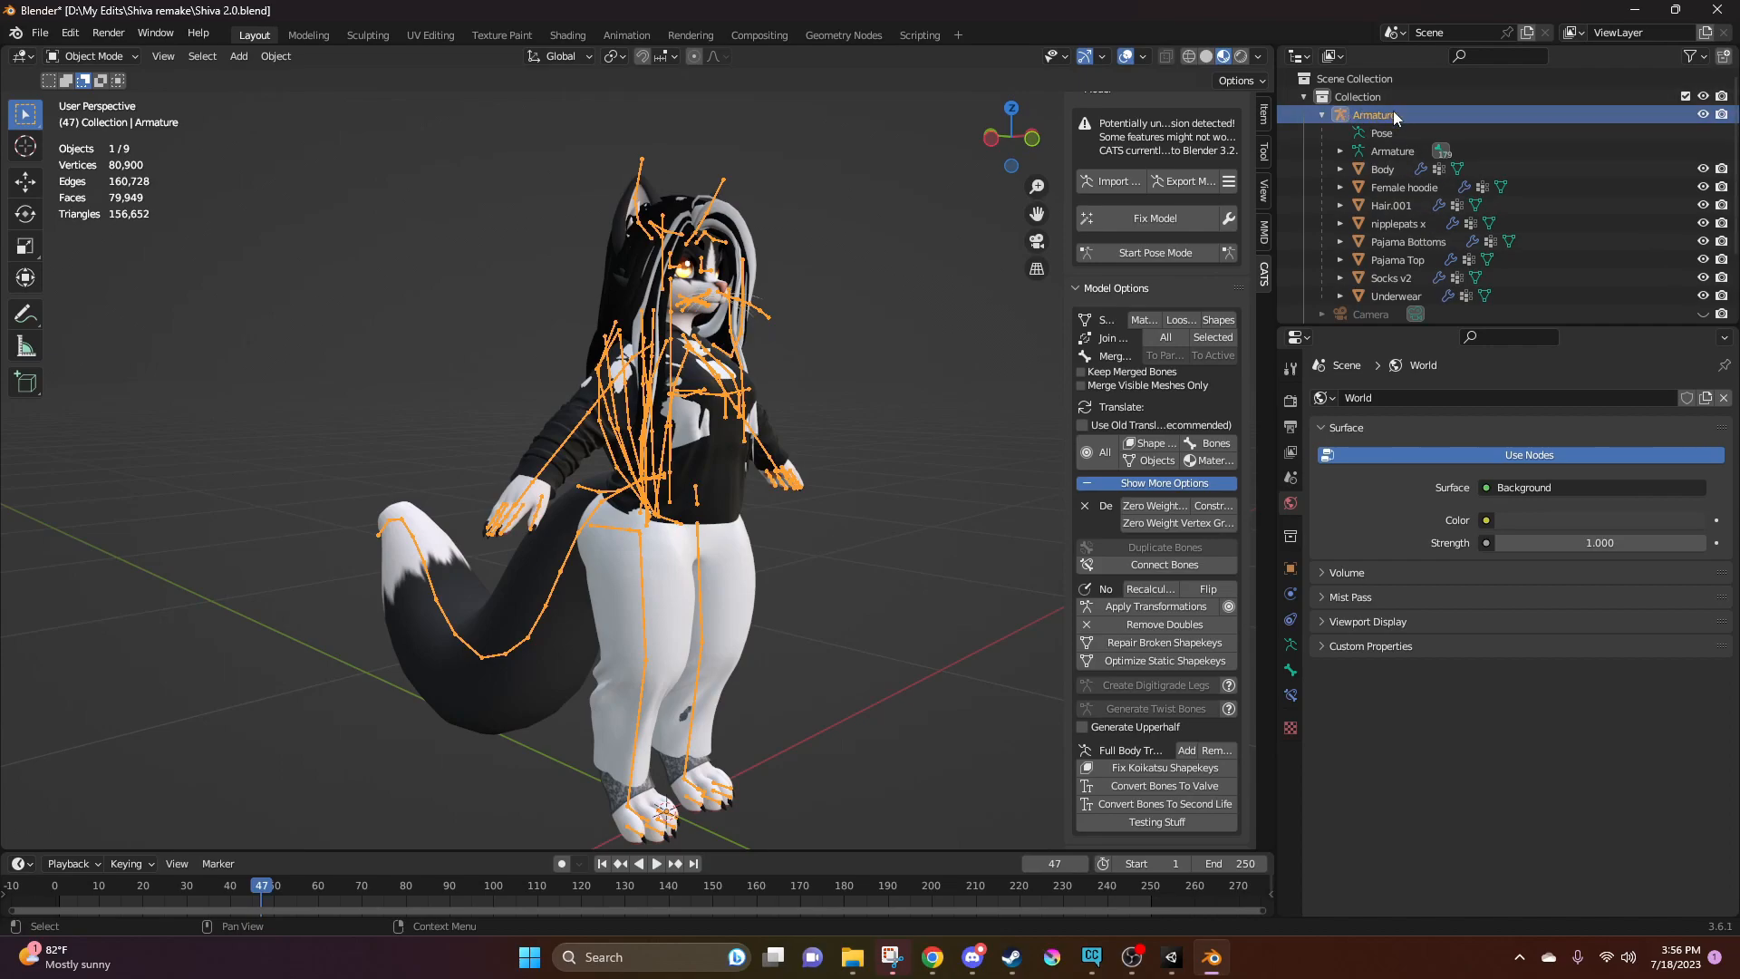
shift+click(1419, 298)
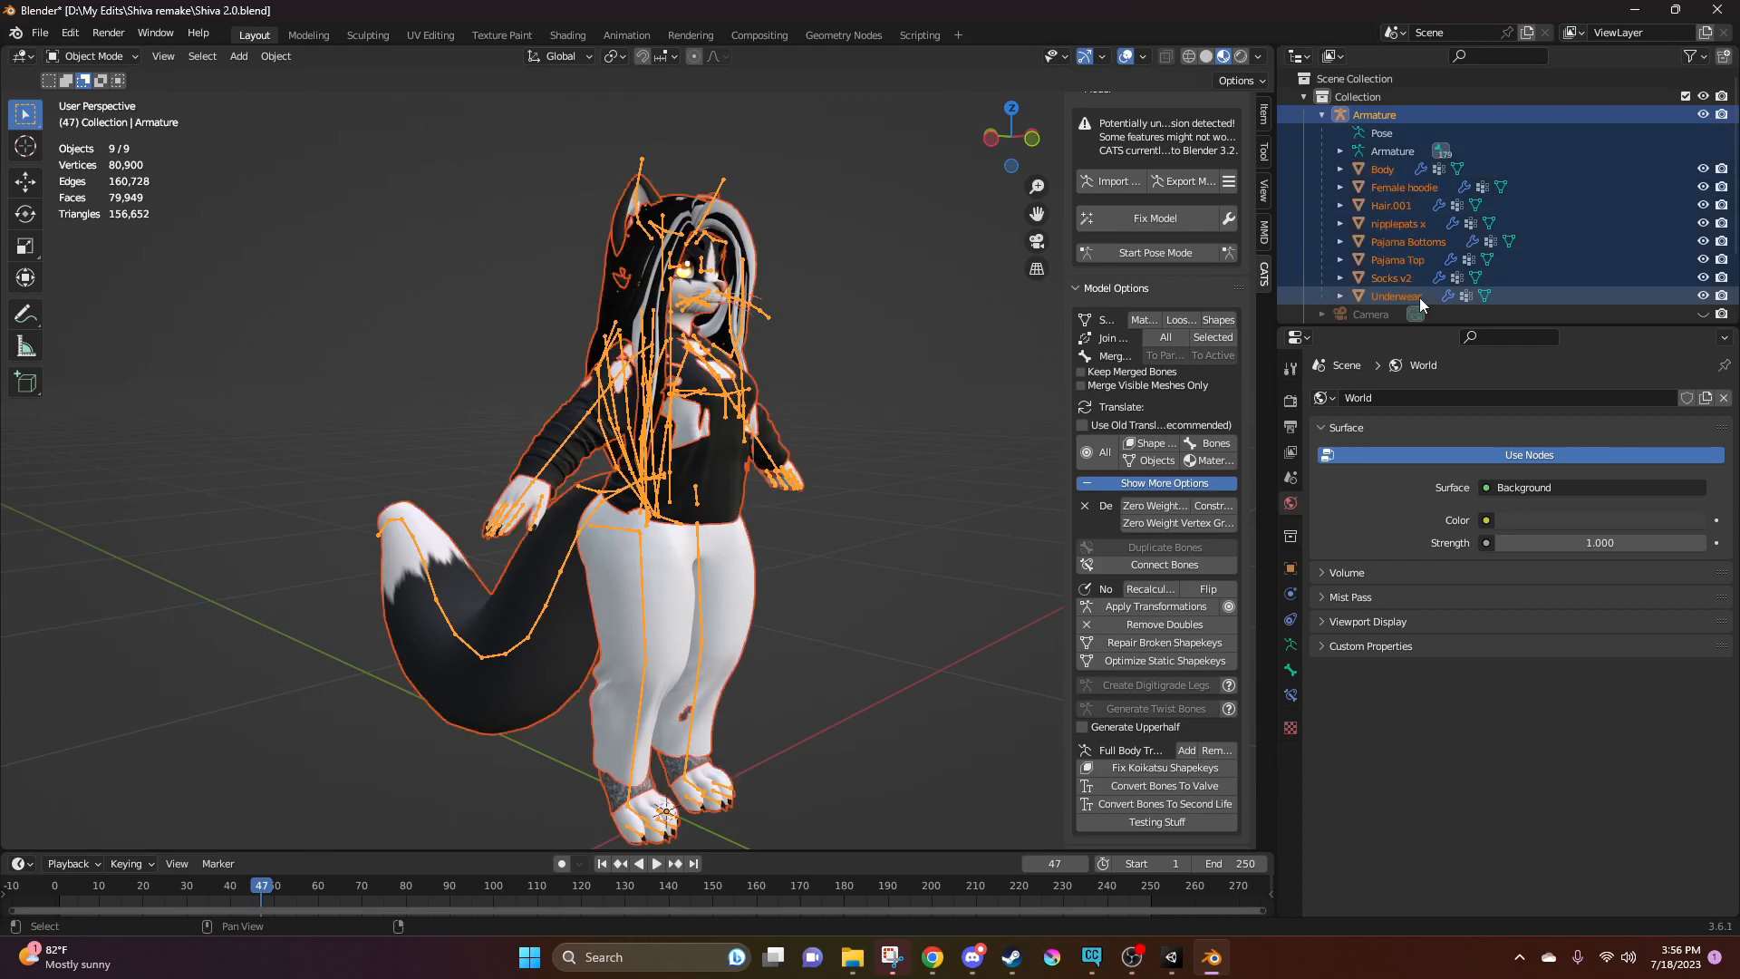
middle_drag(796, 555, 851, 547)
scroll(1377, 237, down, 3)
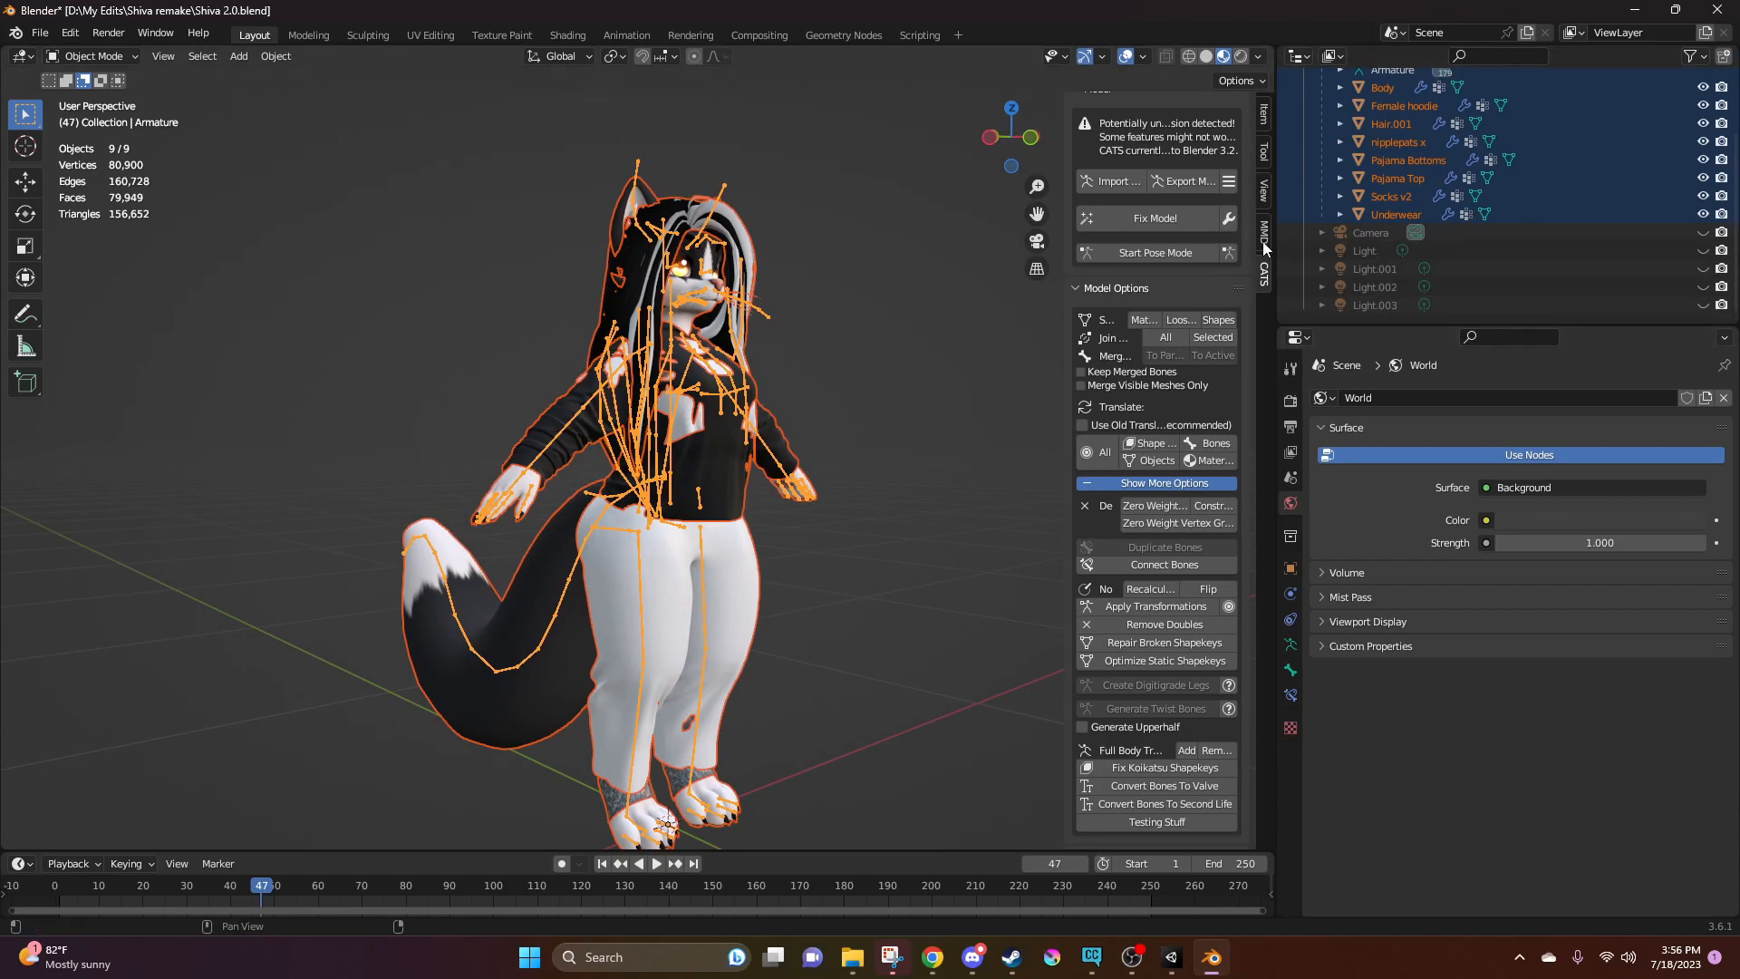
scroll(1415, 177, up, 2)
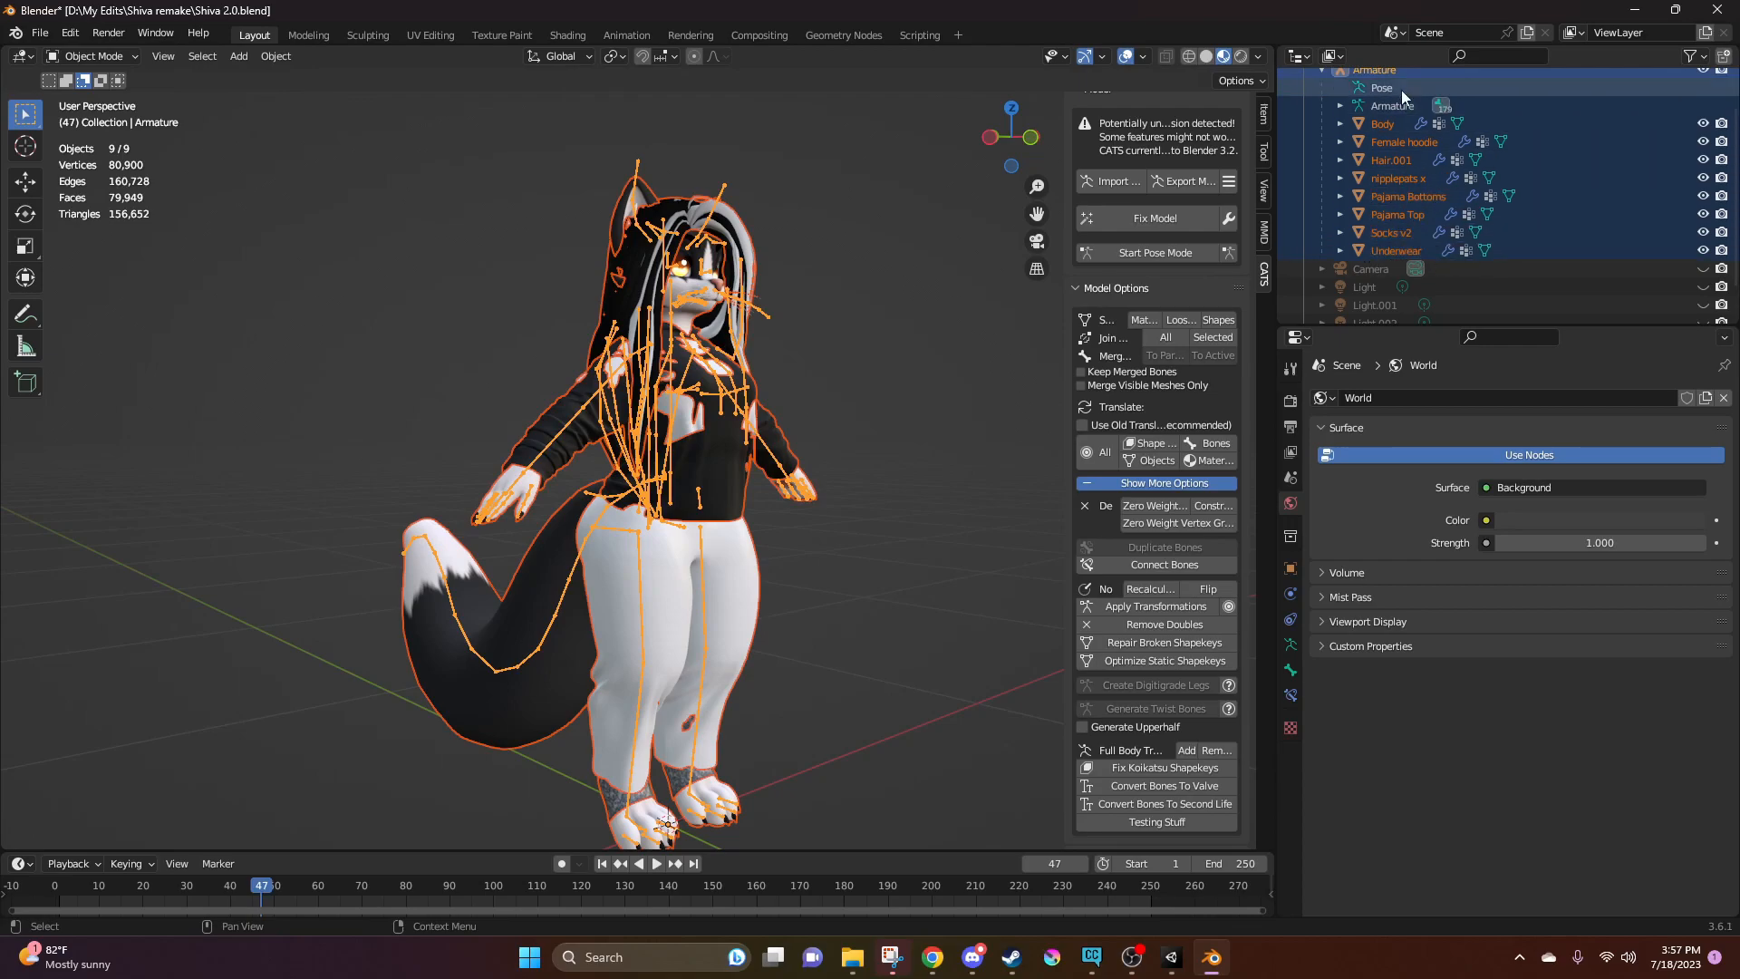
Start an FBX export into the Shiva remake folder and clear the suggested file name, keeping the .fbx extension
click(40, 33)
mouse_move(116, 295)
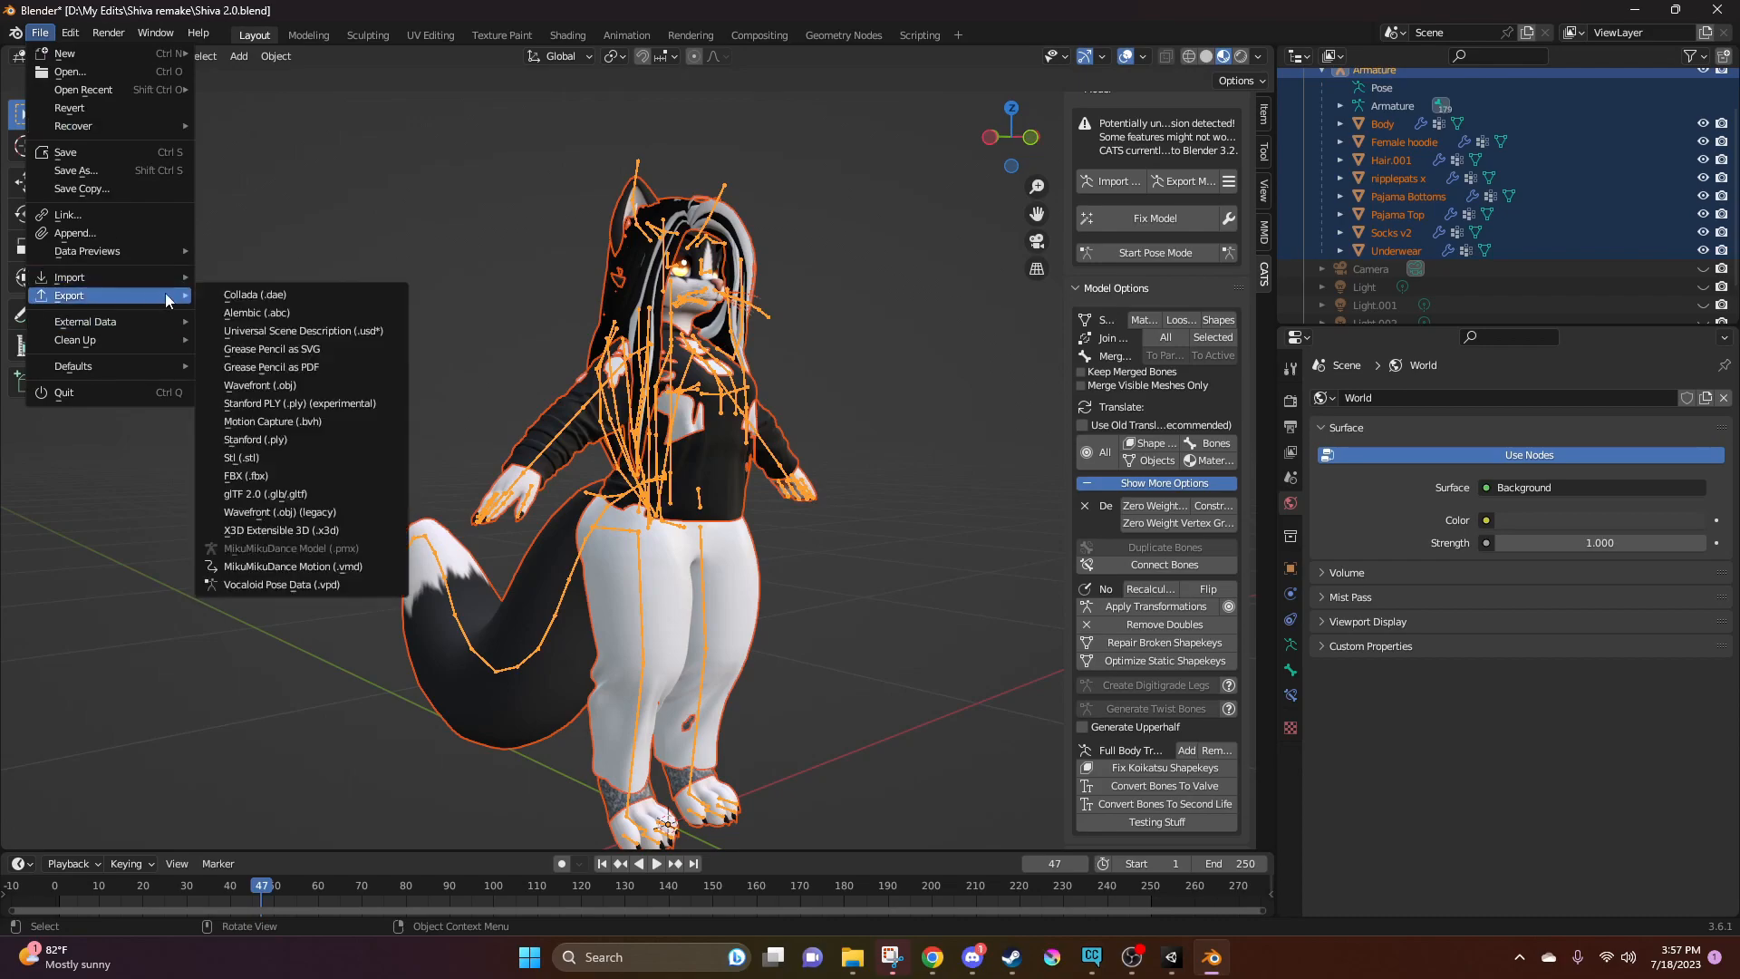
click(241, 475)
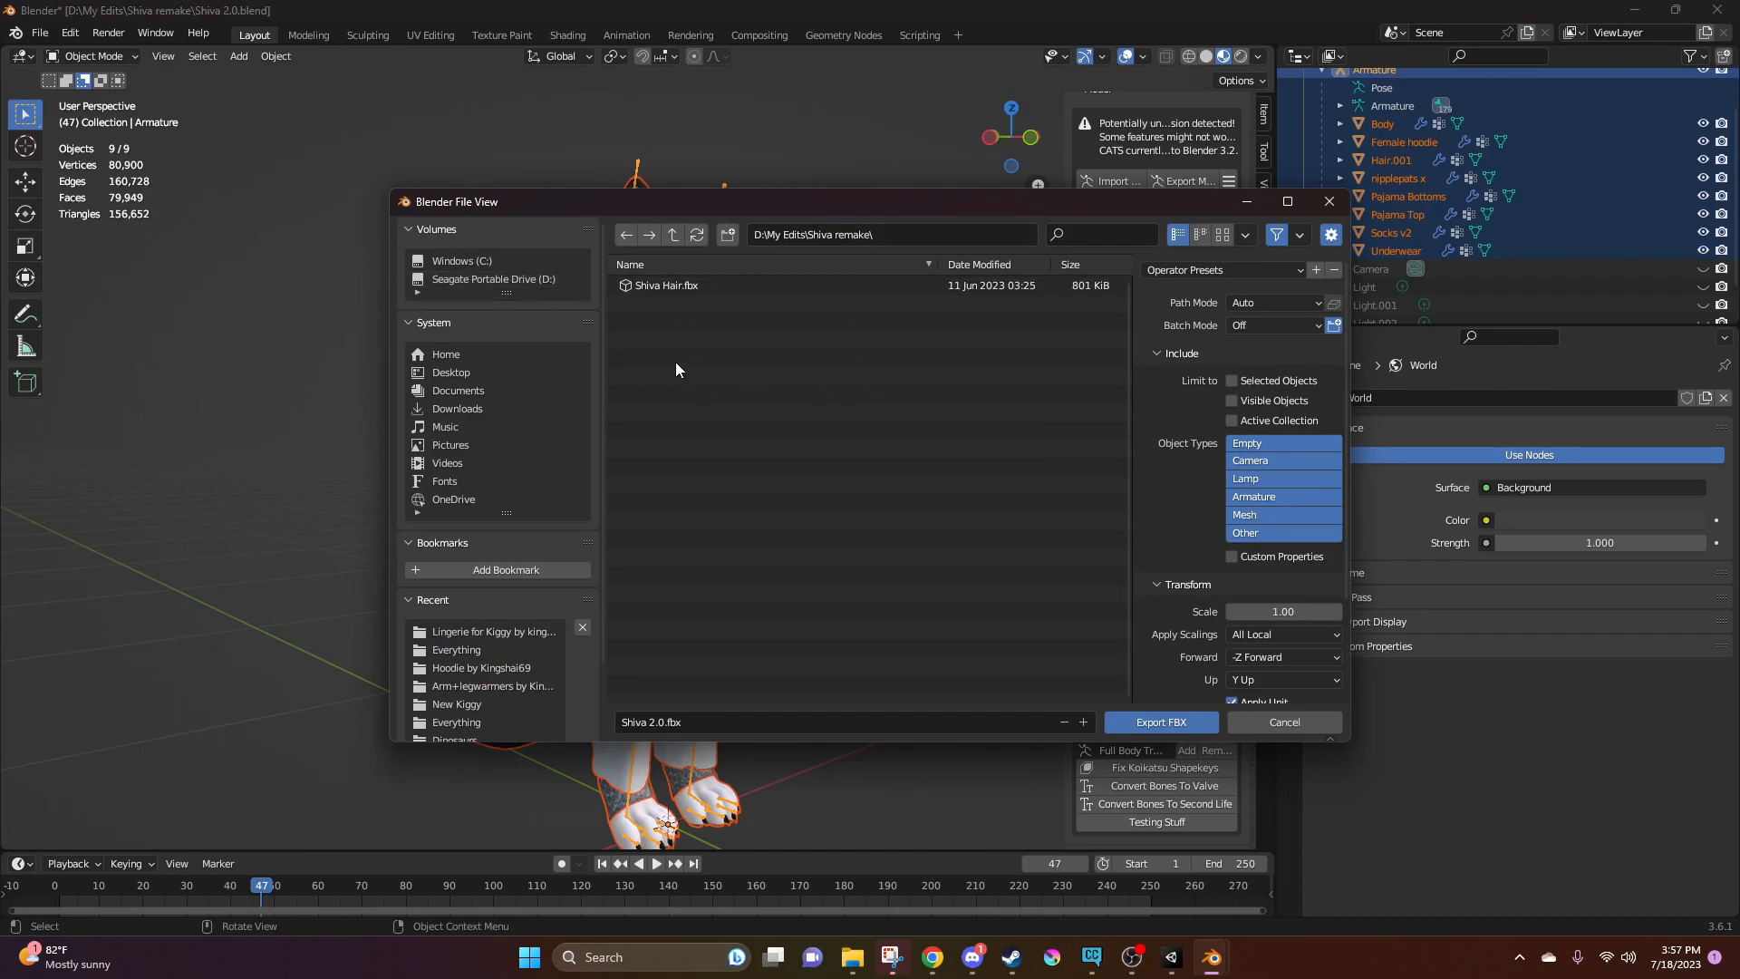
click(664, 721)
drag(665, 725, 621, 725)
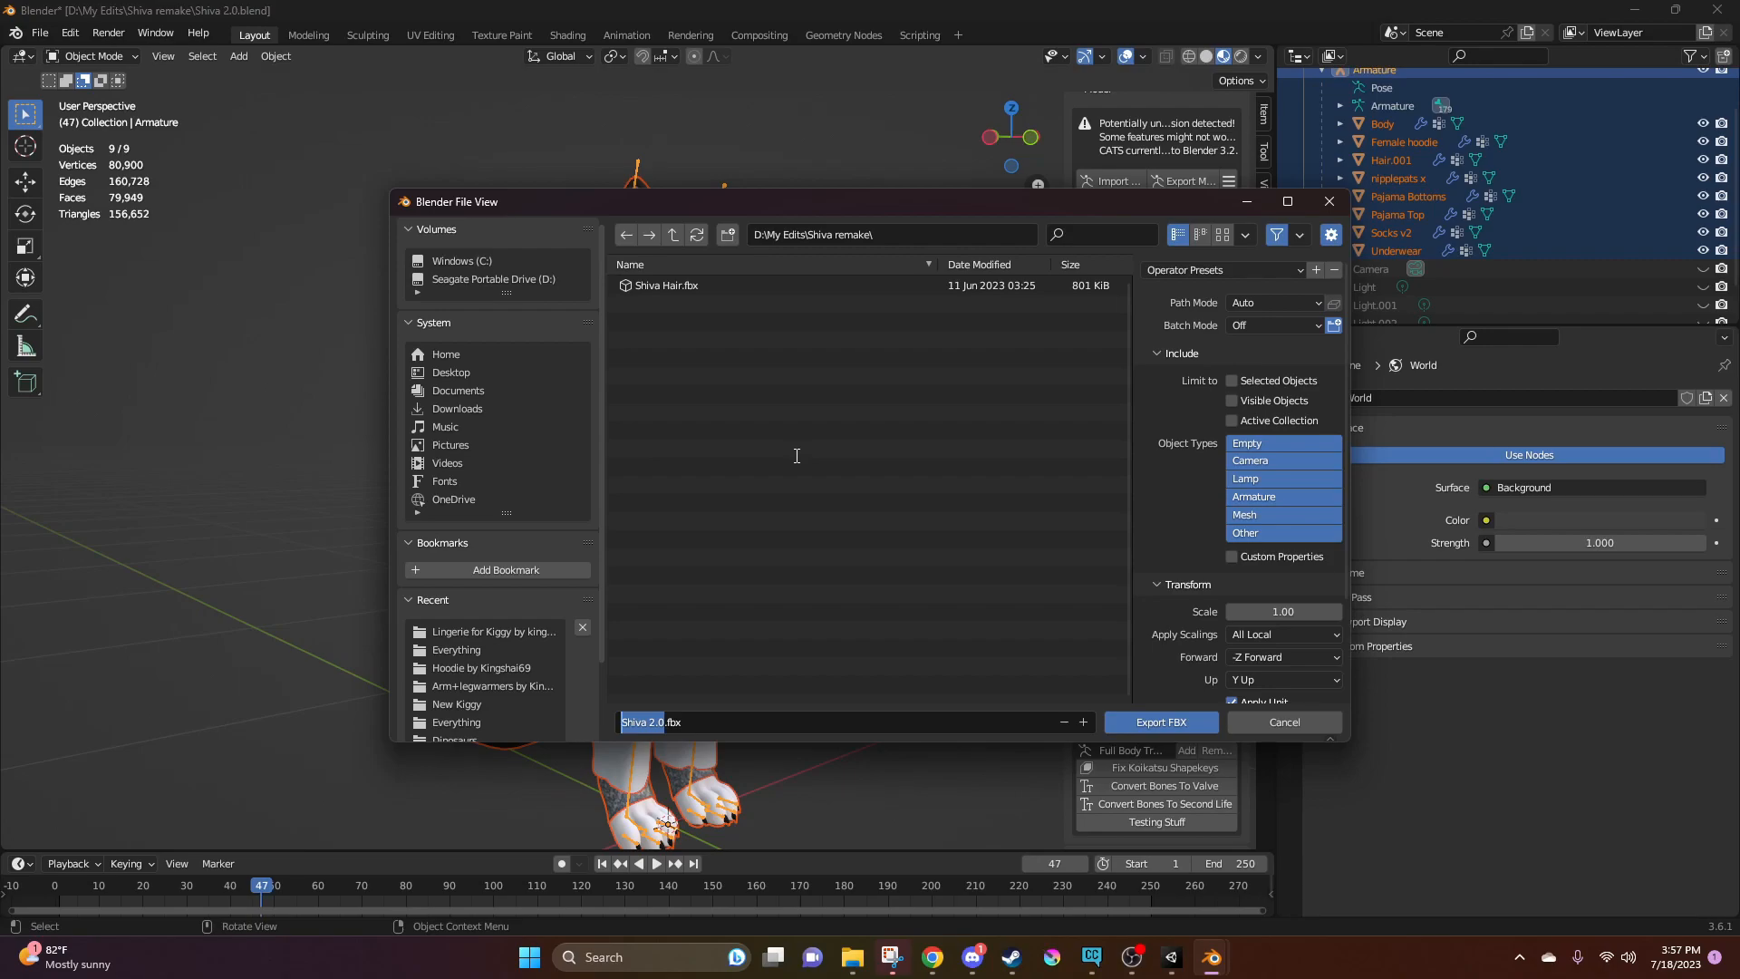
key(BackSpace)
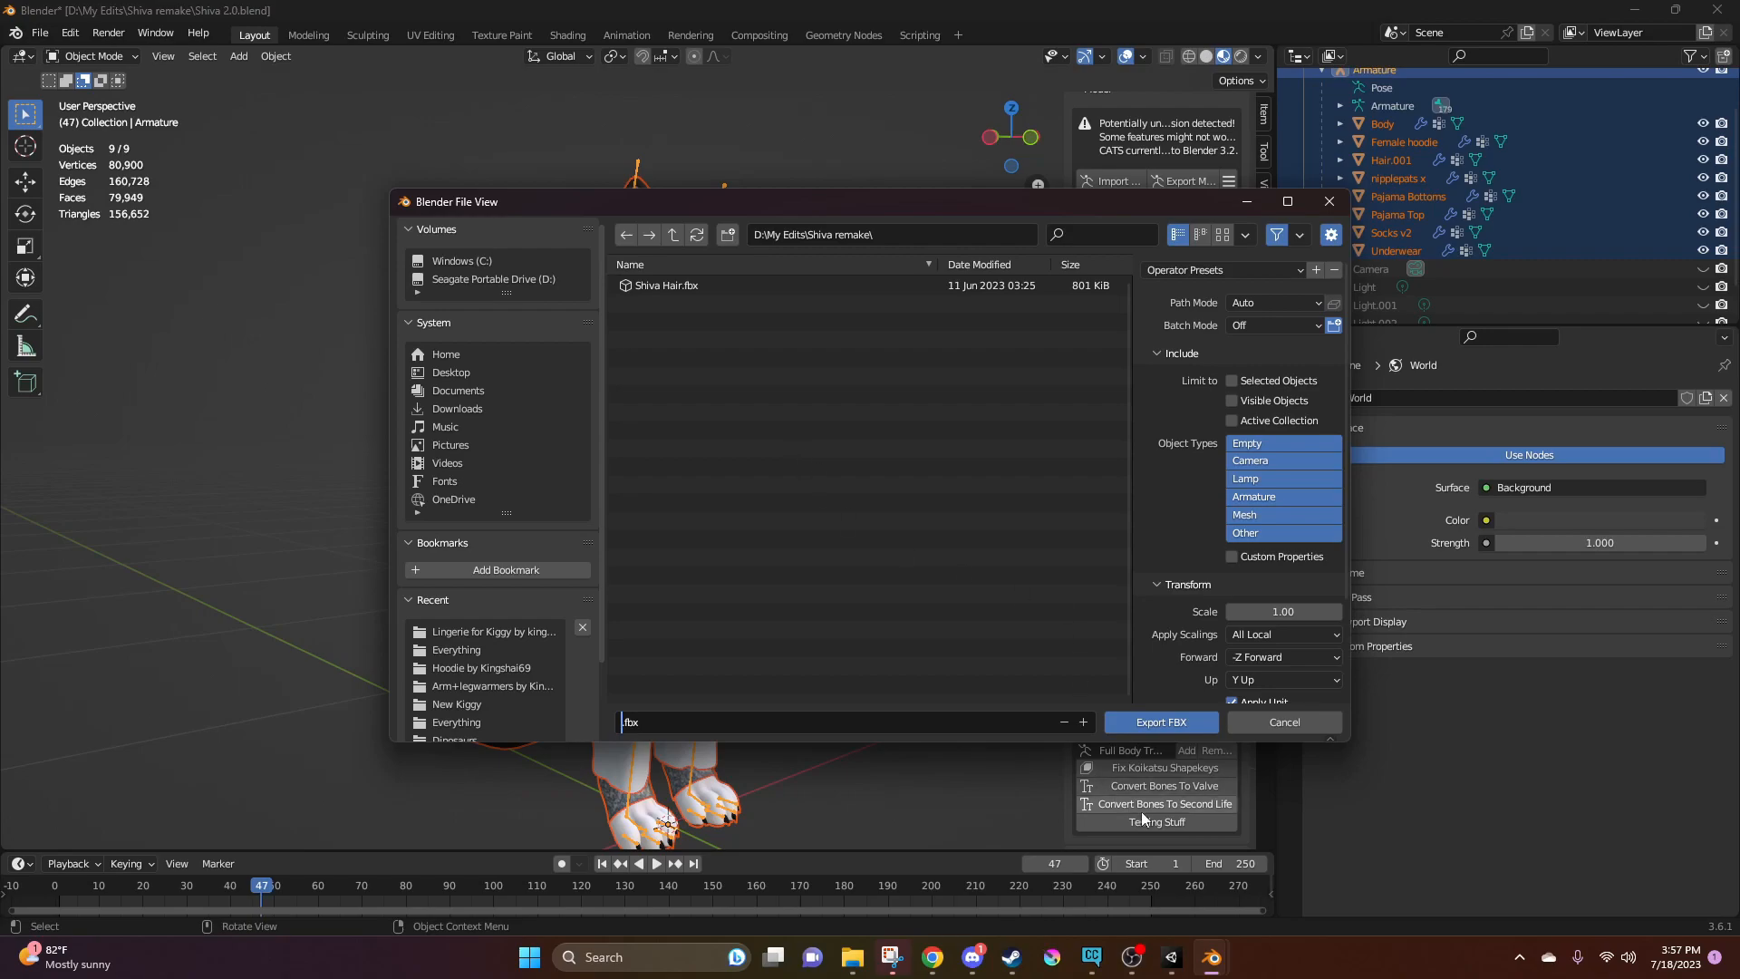
Look up the existing avatar FBX's name in Unity, name the Blender export Female Kiggy.fbx to match, and export only the selected objects
click(1173, 963)
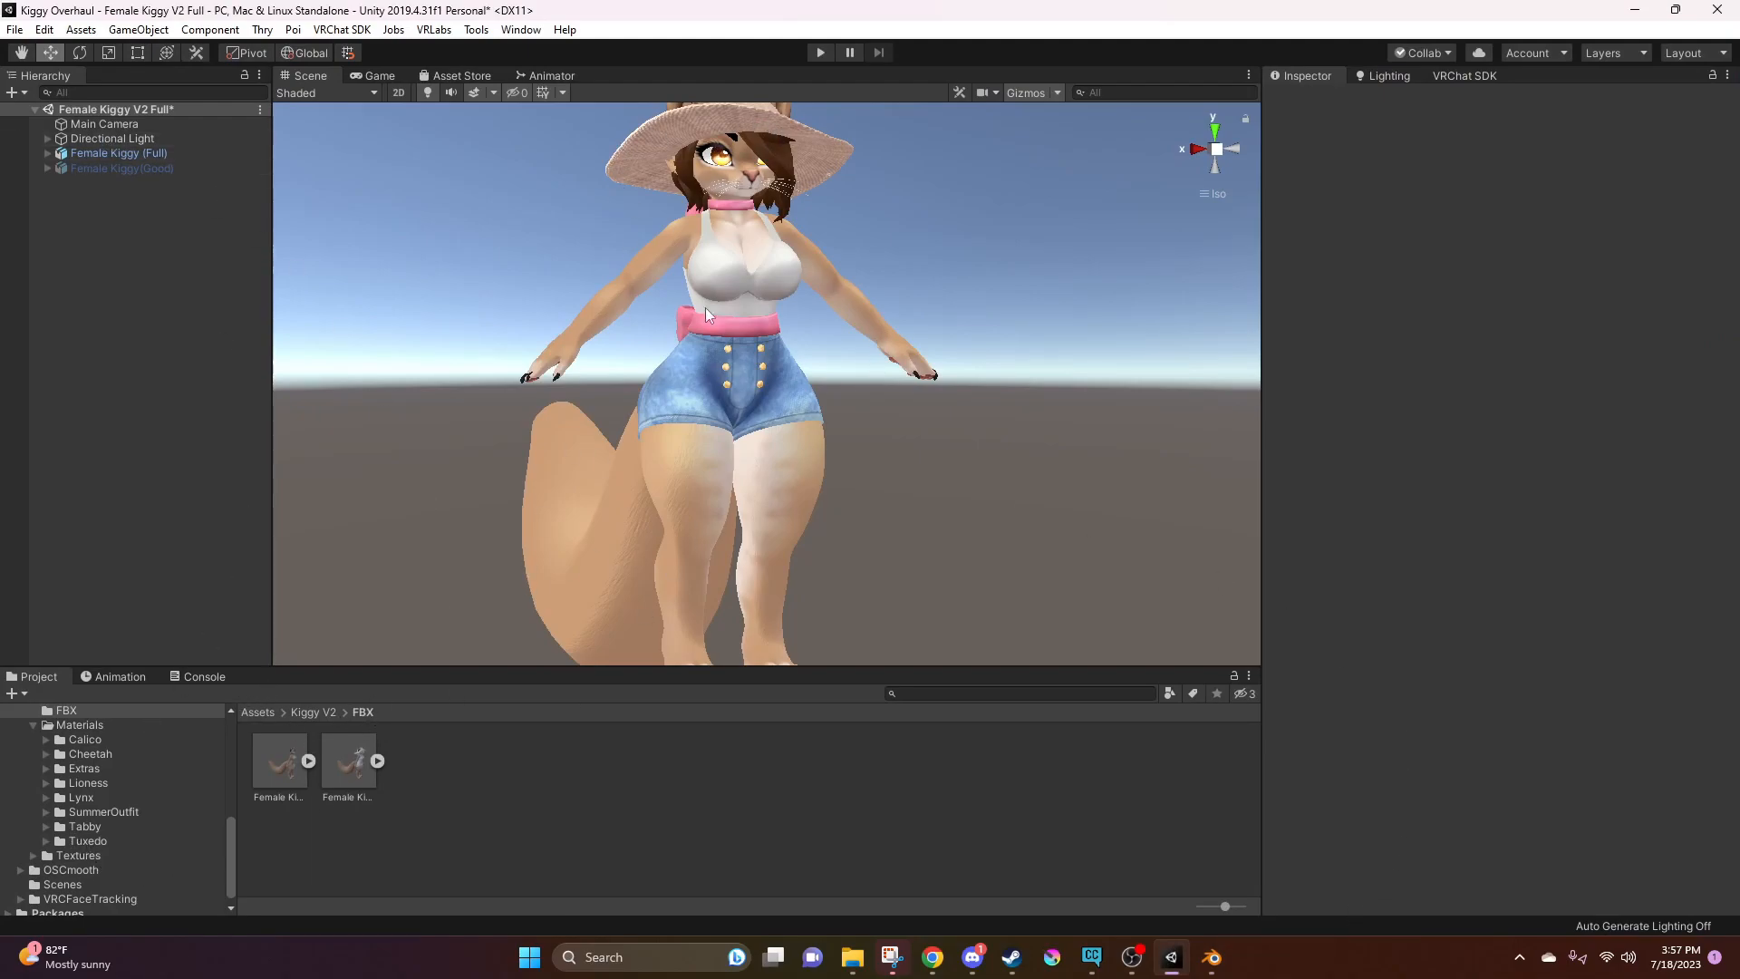
click(351, 775)
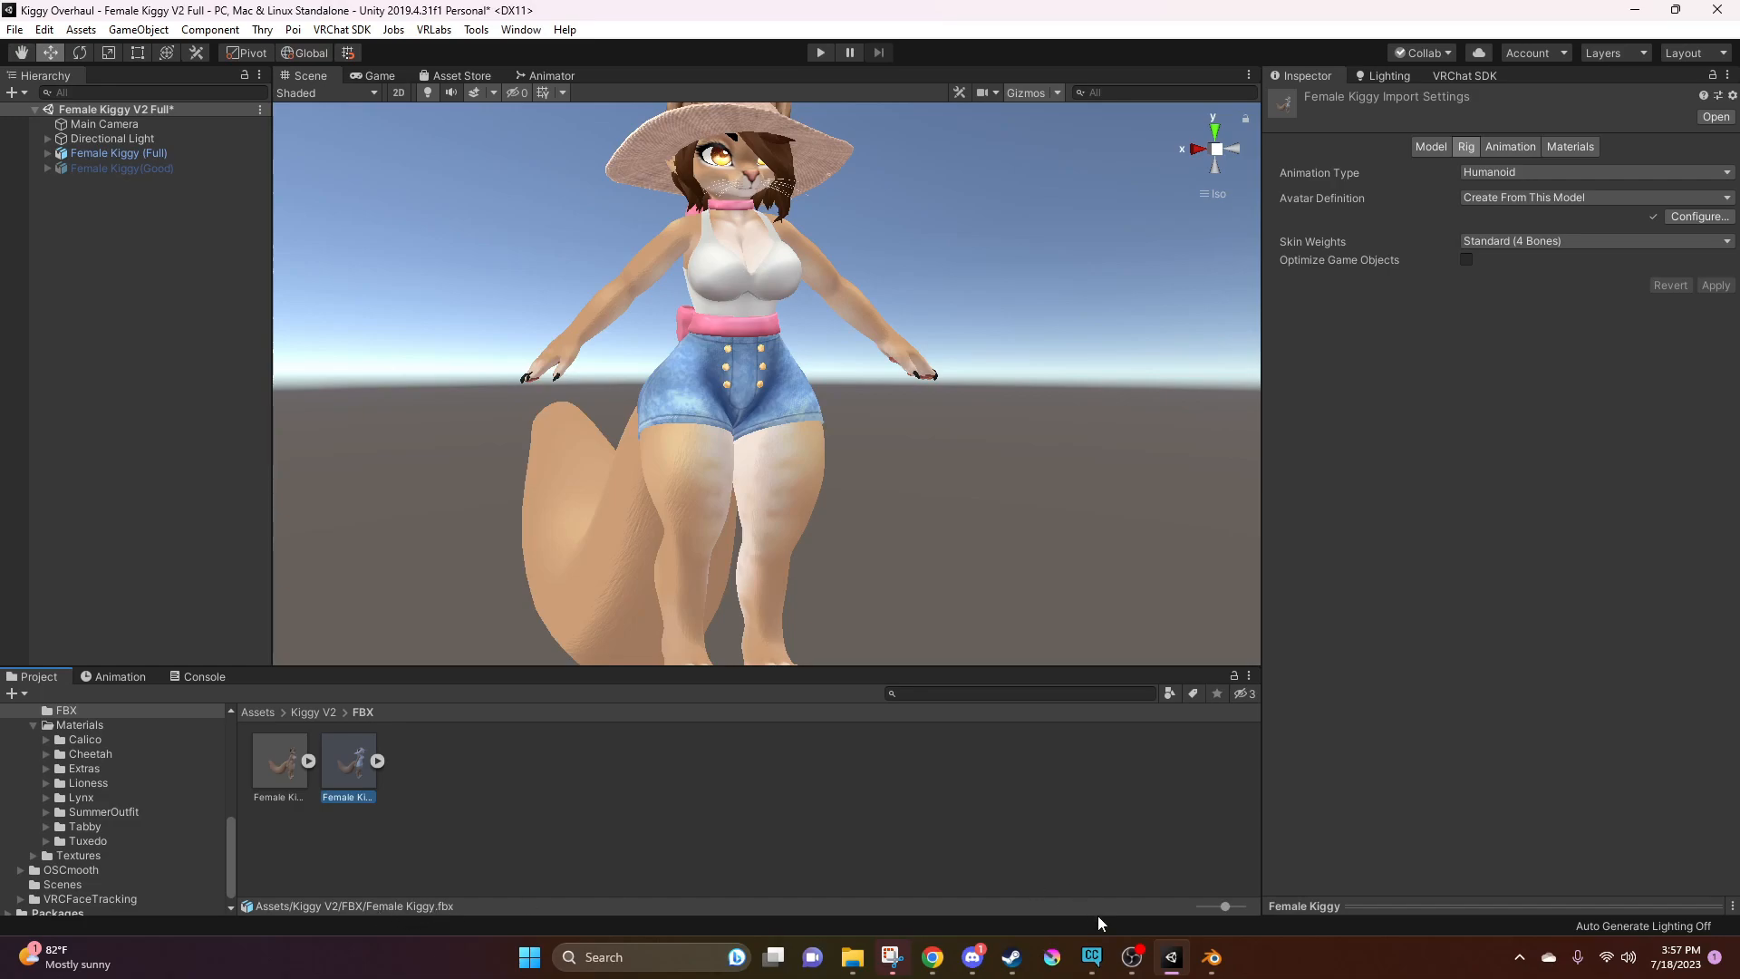
mouse_move(1212, 956)
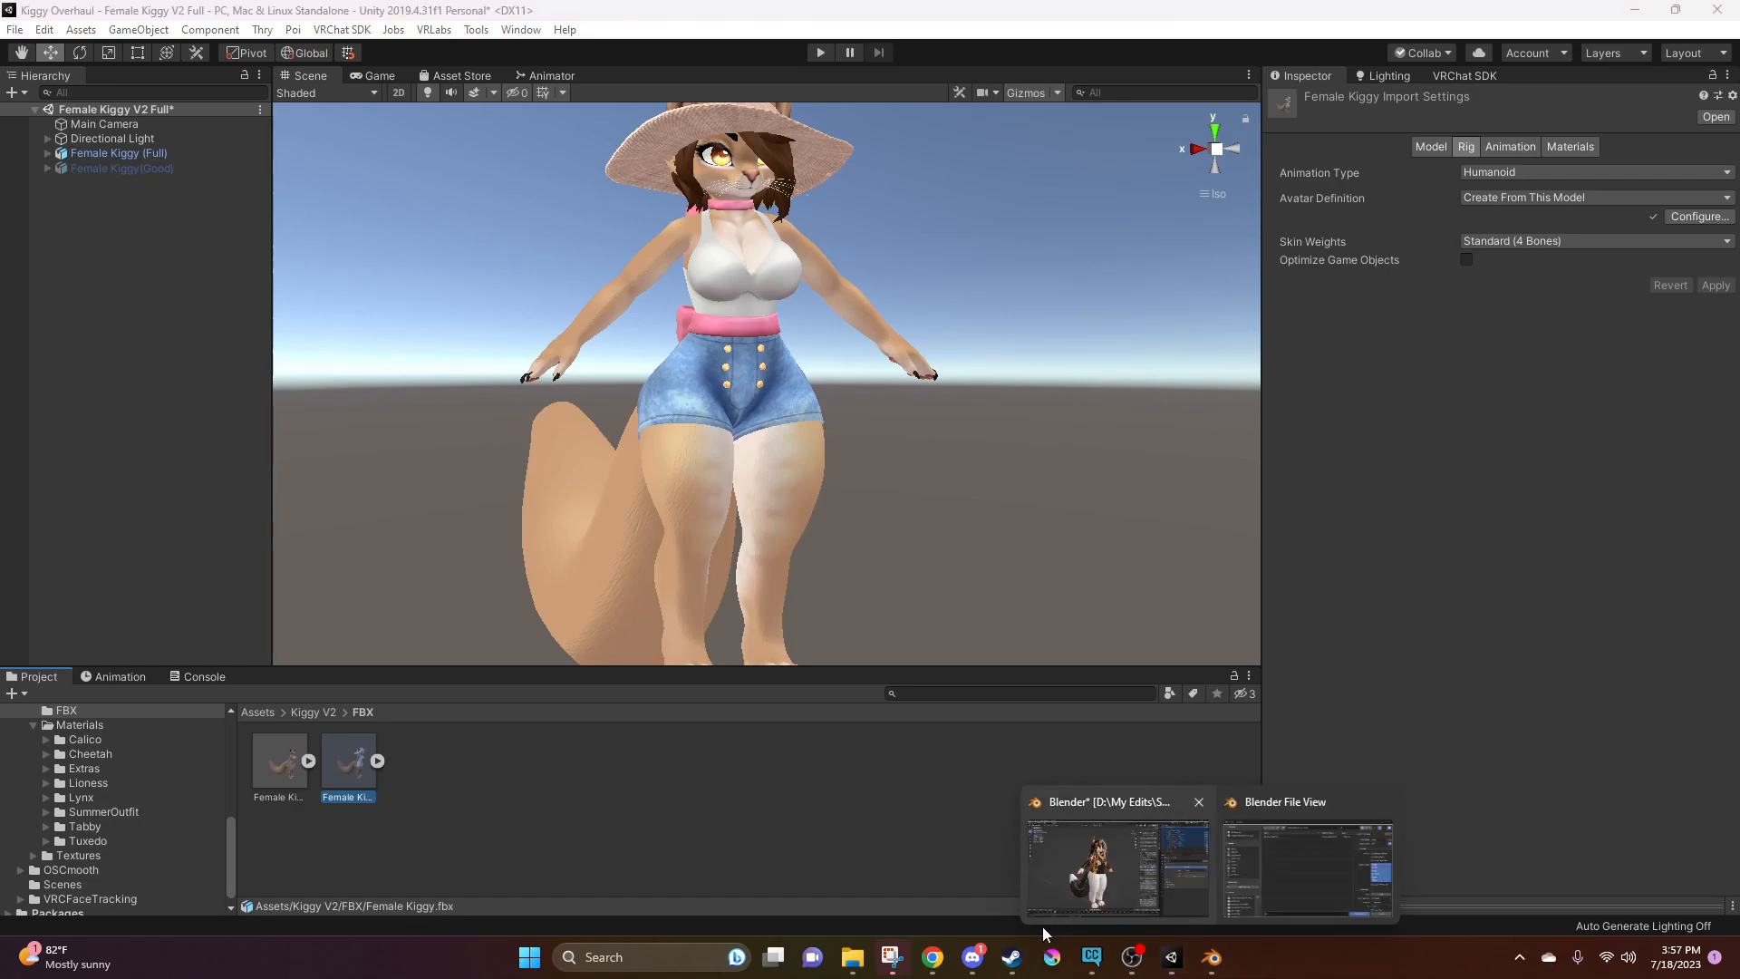
click(1144, 874)
text(Female Kiggy)
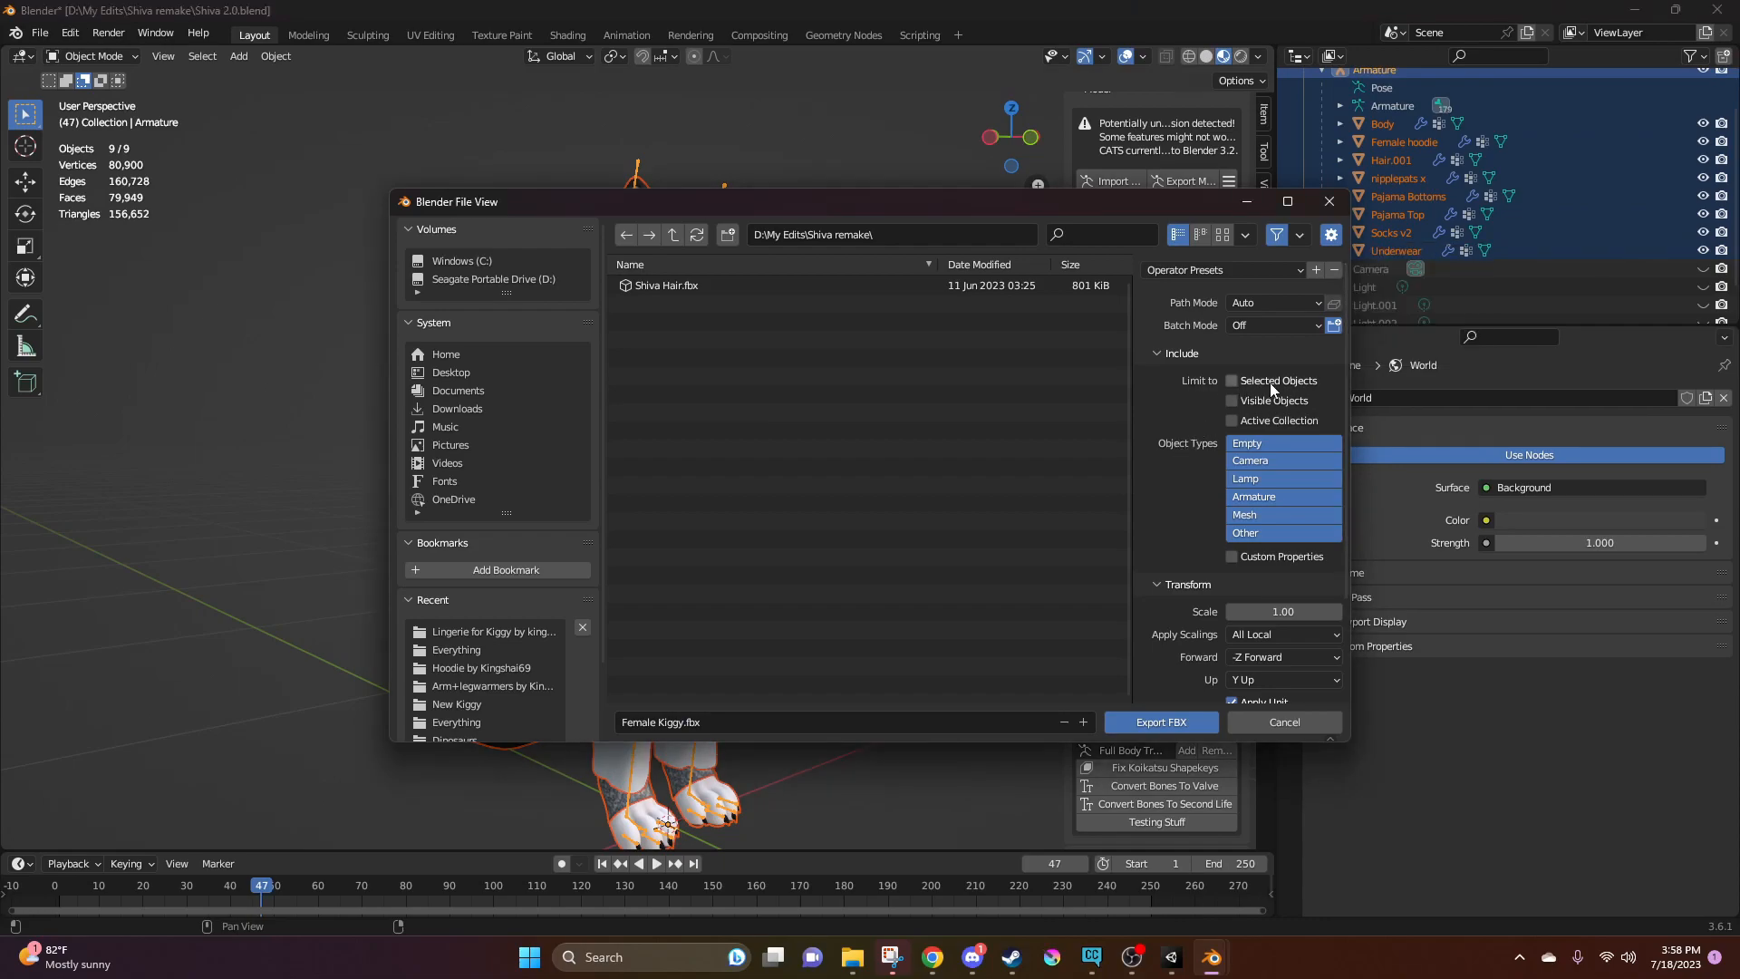
click(1231, 379)
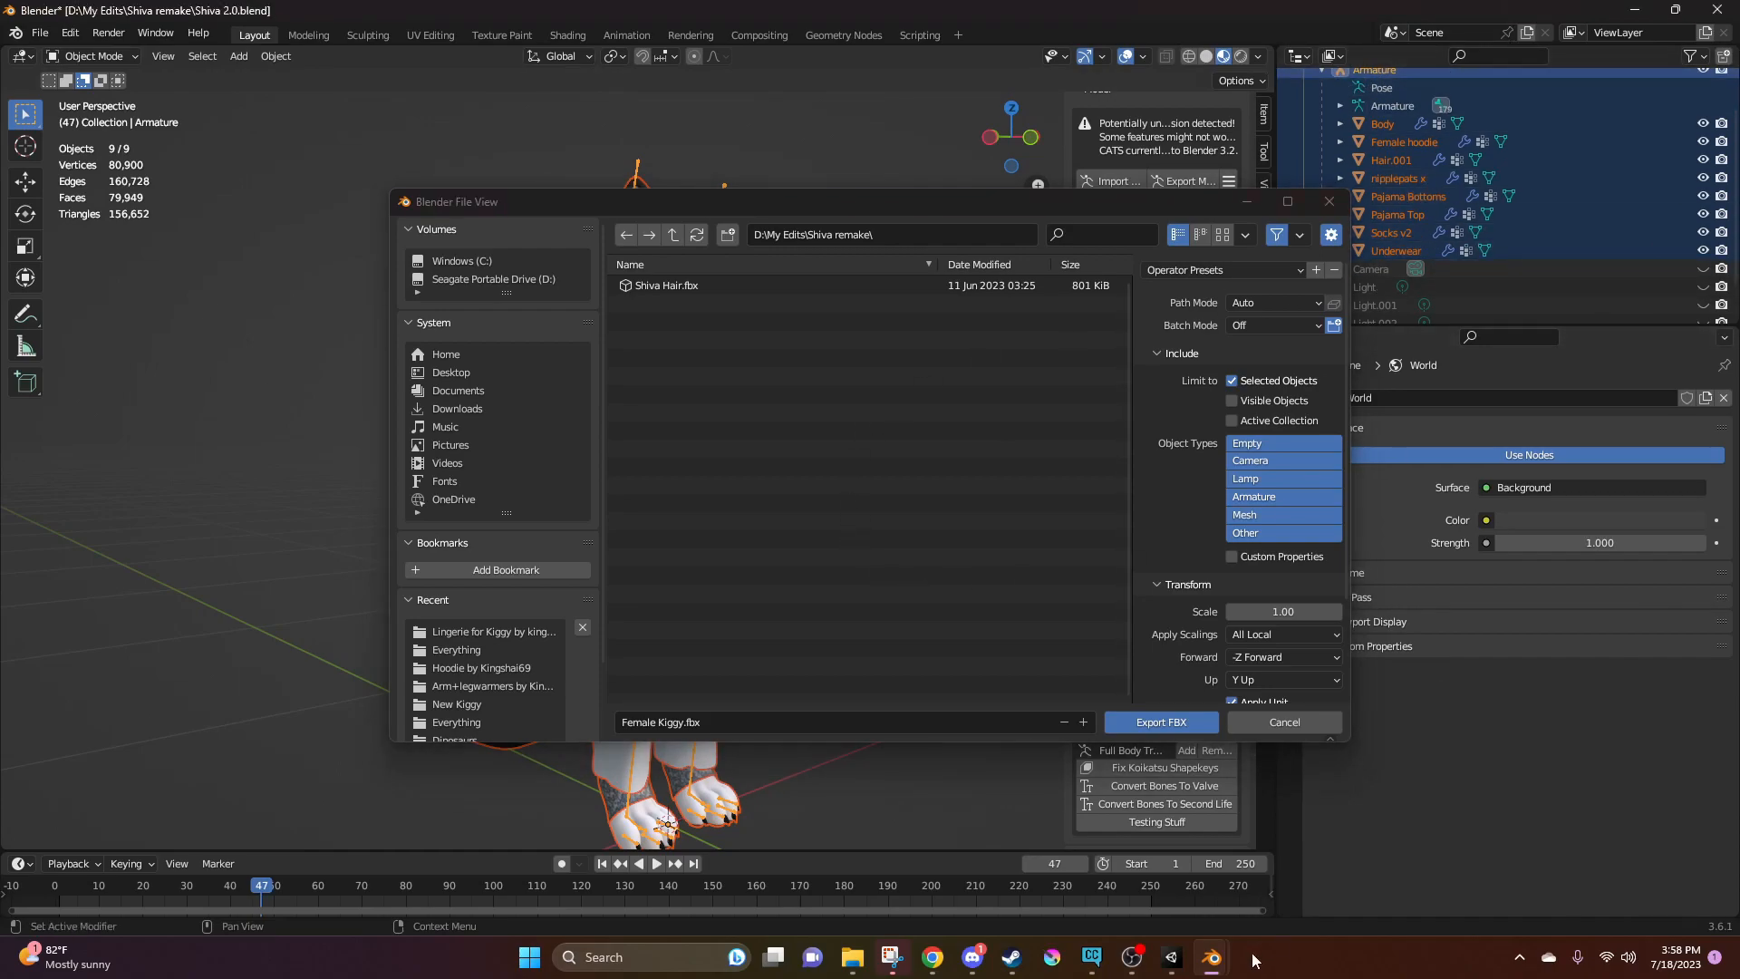
click(1149, 721)
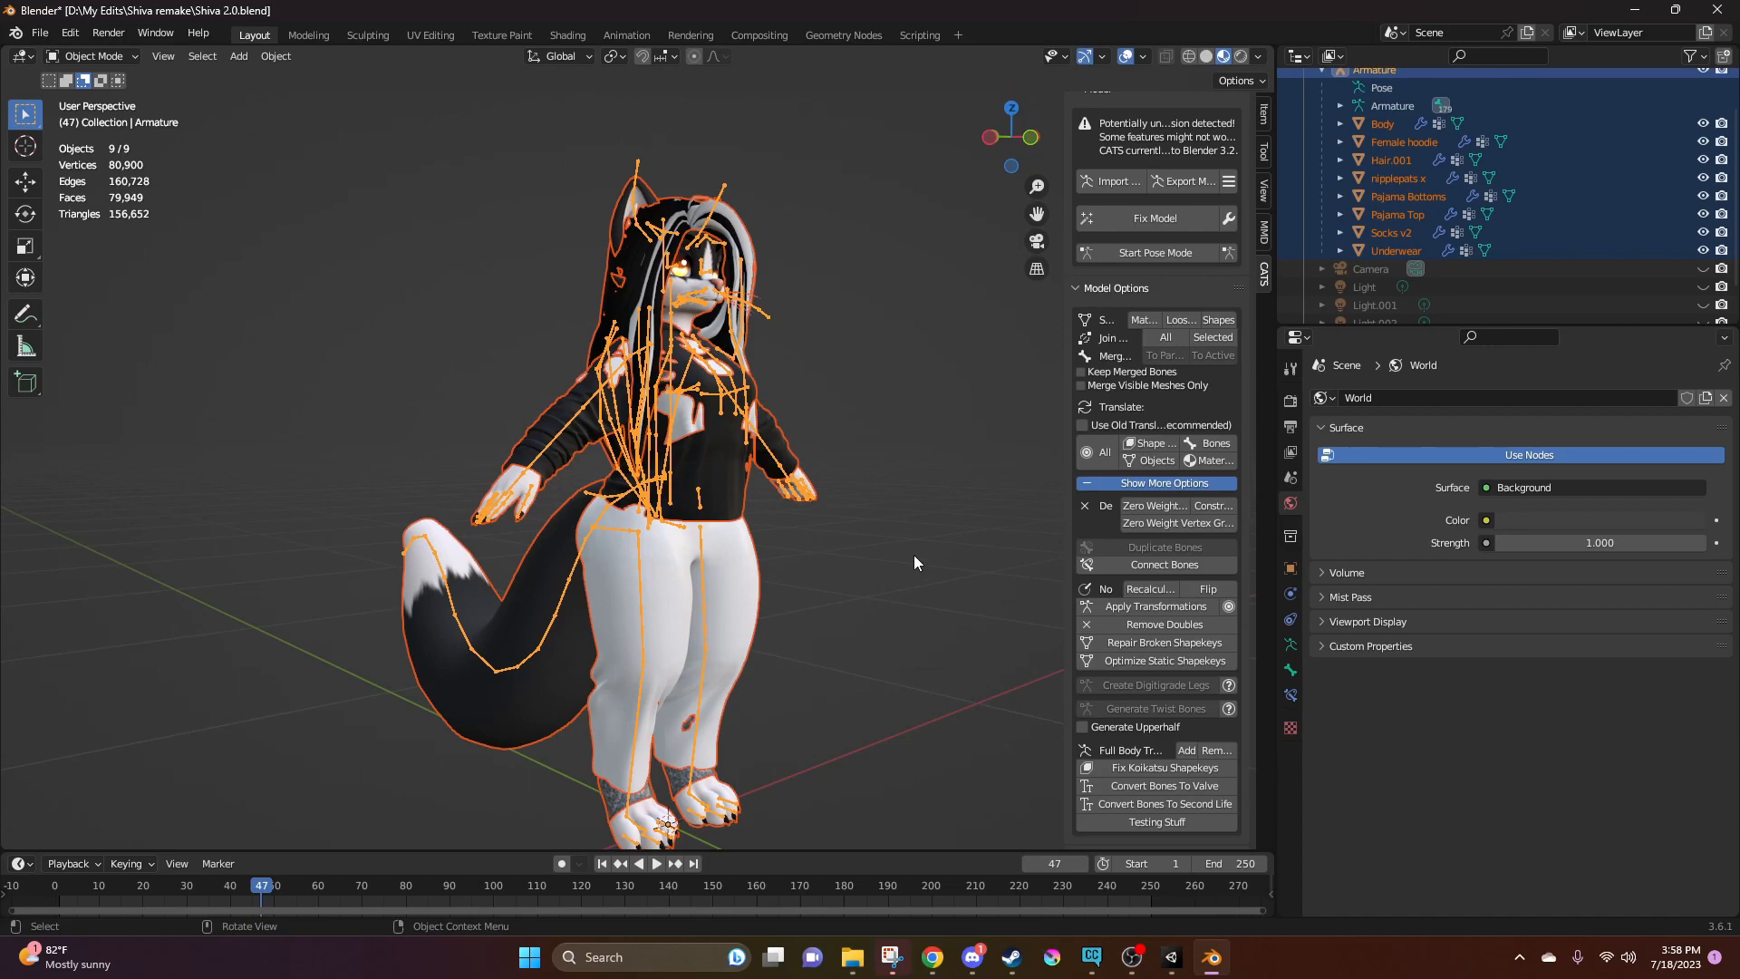
Switch to Unity and delete the old Female Kiggy.fbx from the Kiggy V2 FBX folder, keeping Female Kiggy(Good)
click(1168, 958)
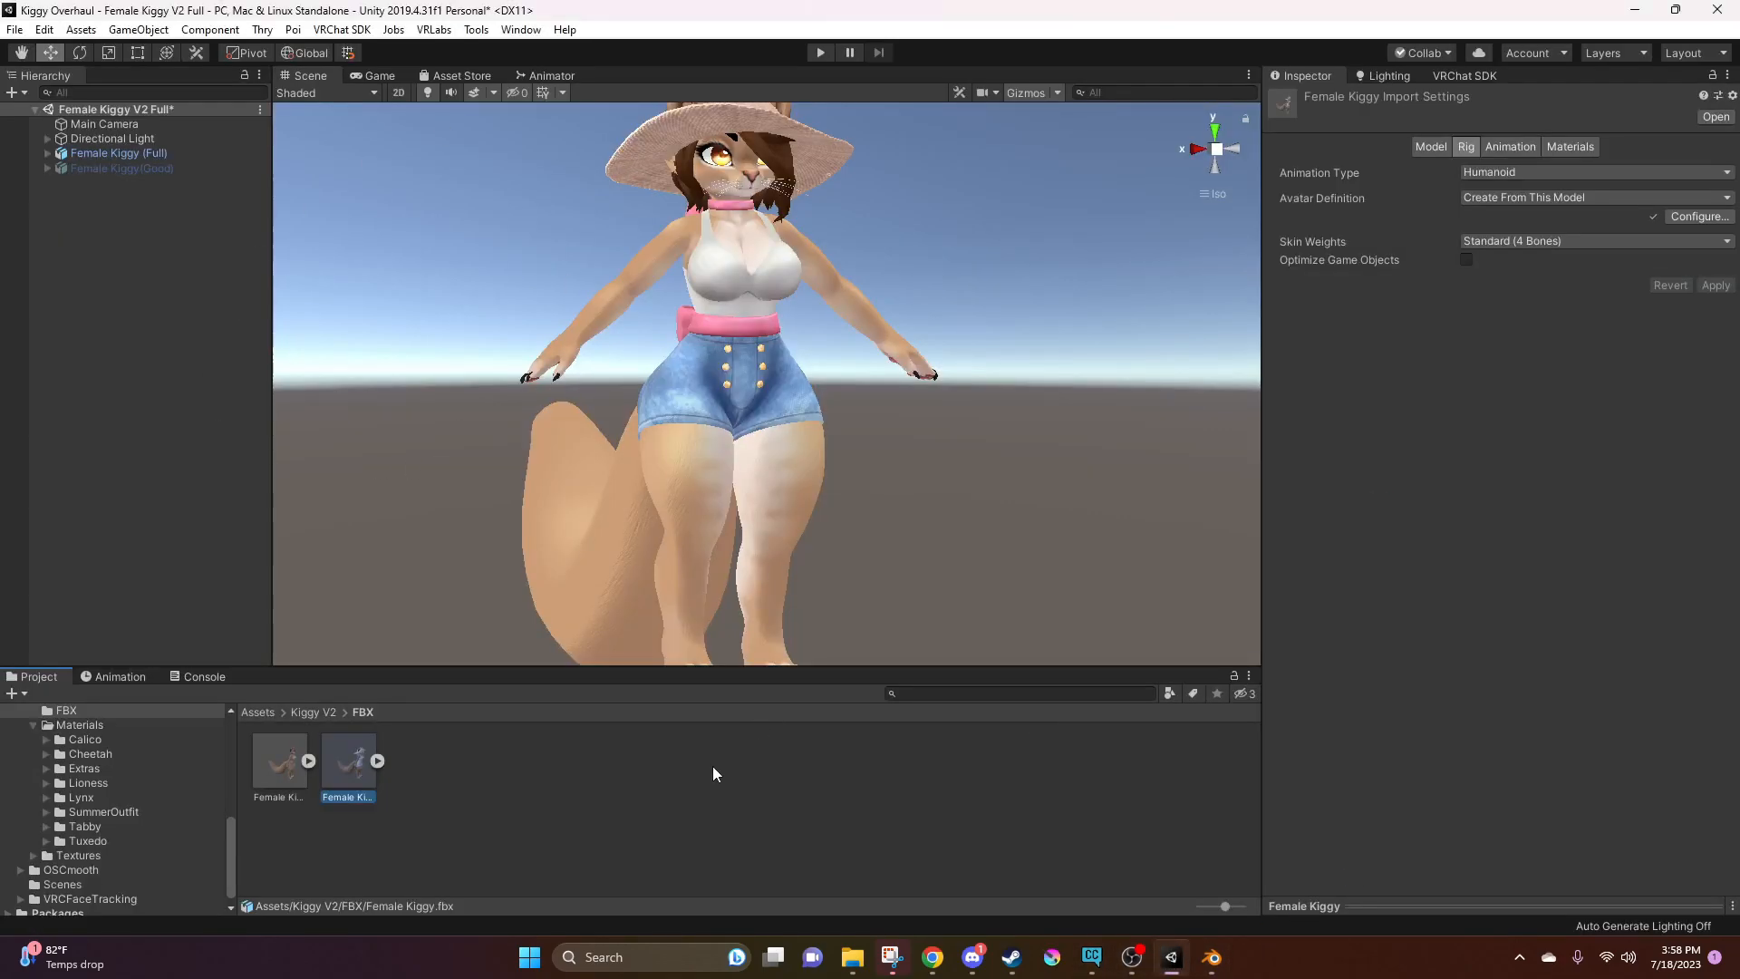
click(388, 797)
click(350, 761)
click(272, 764)
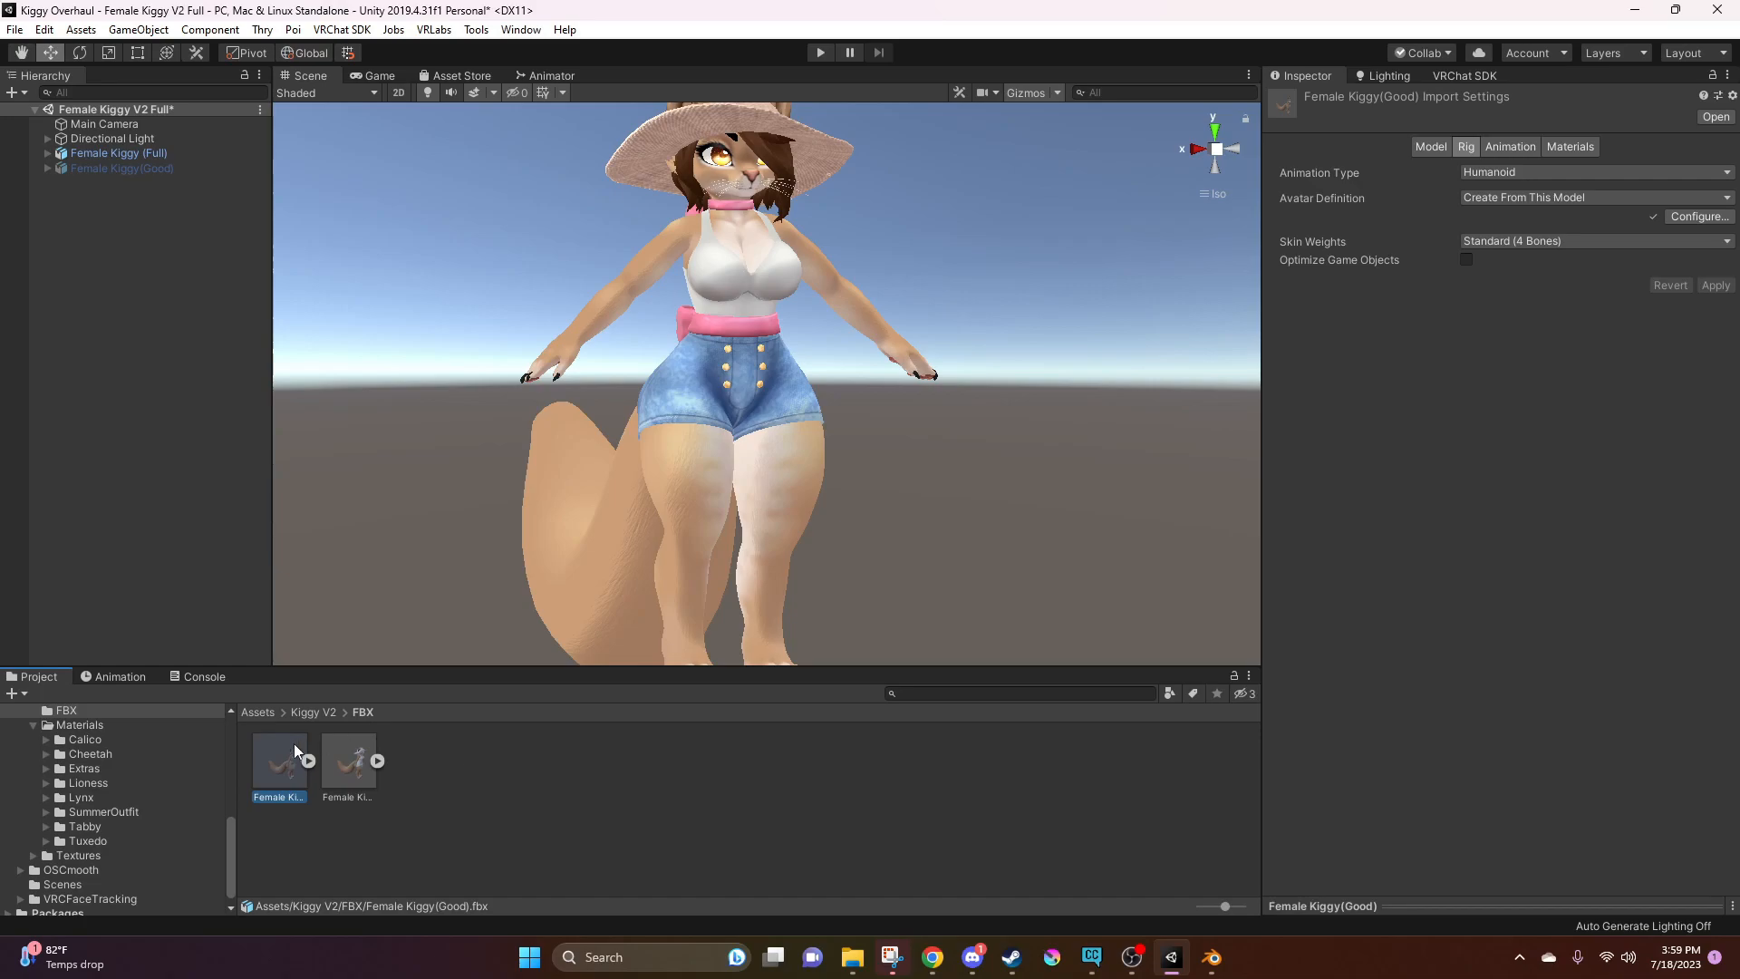
click(344, 761)
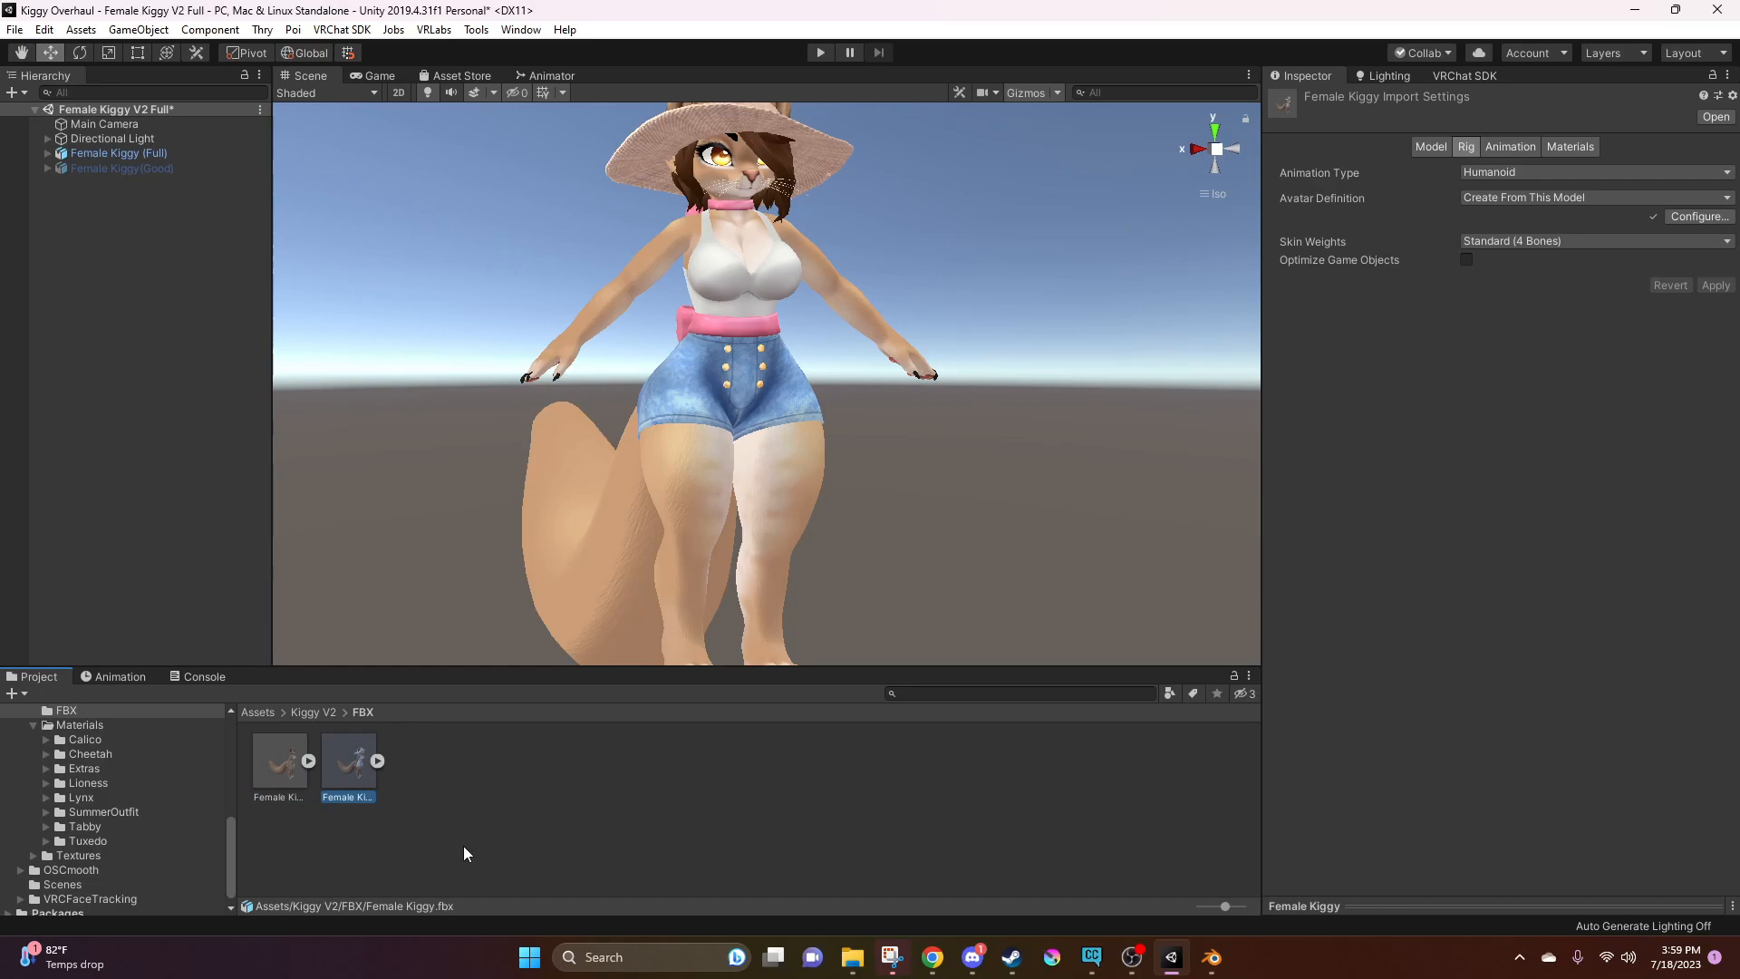
key(Delete)
click(917, 513)
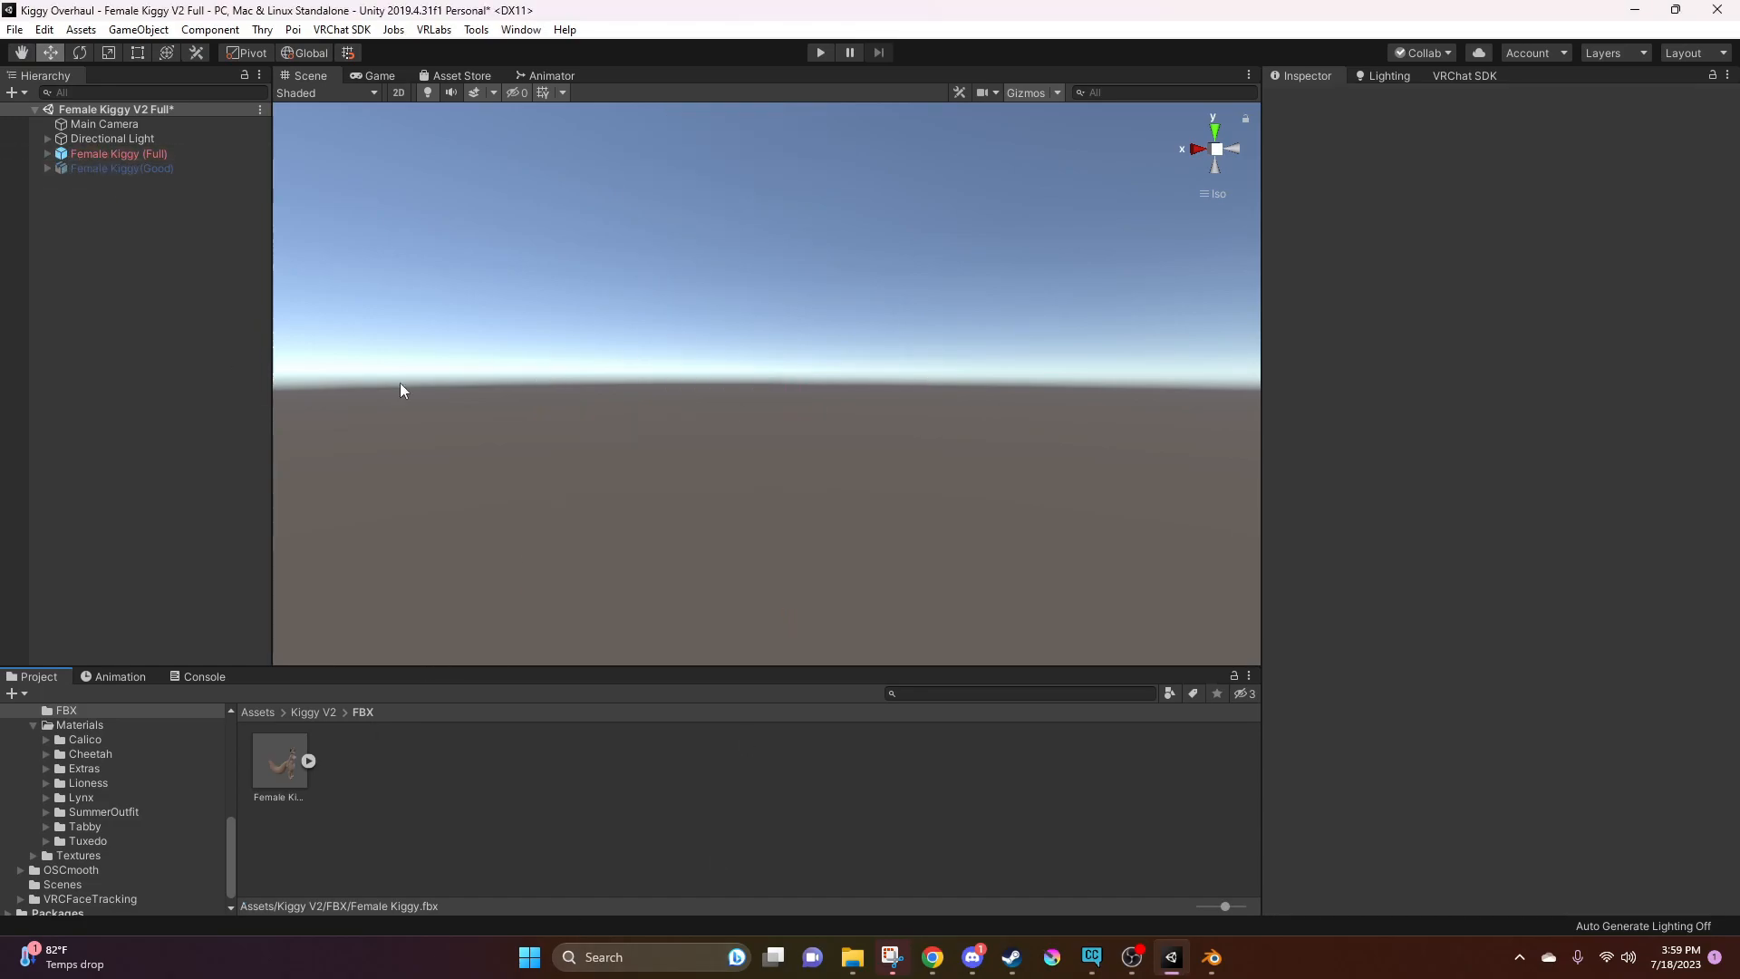
Switch to File Explorer and open the Shiva remake folder inside My Edits on the D: drive
click(868, 965)
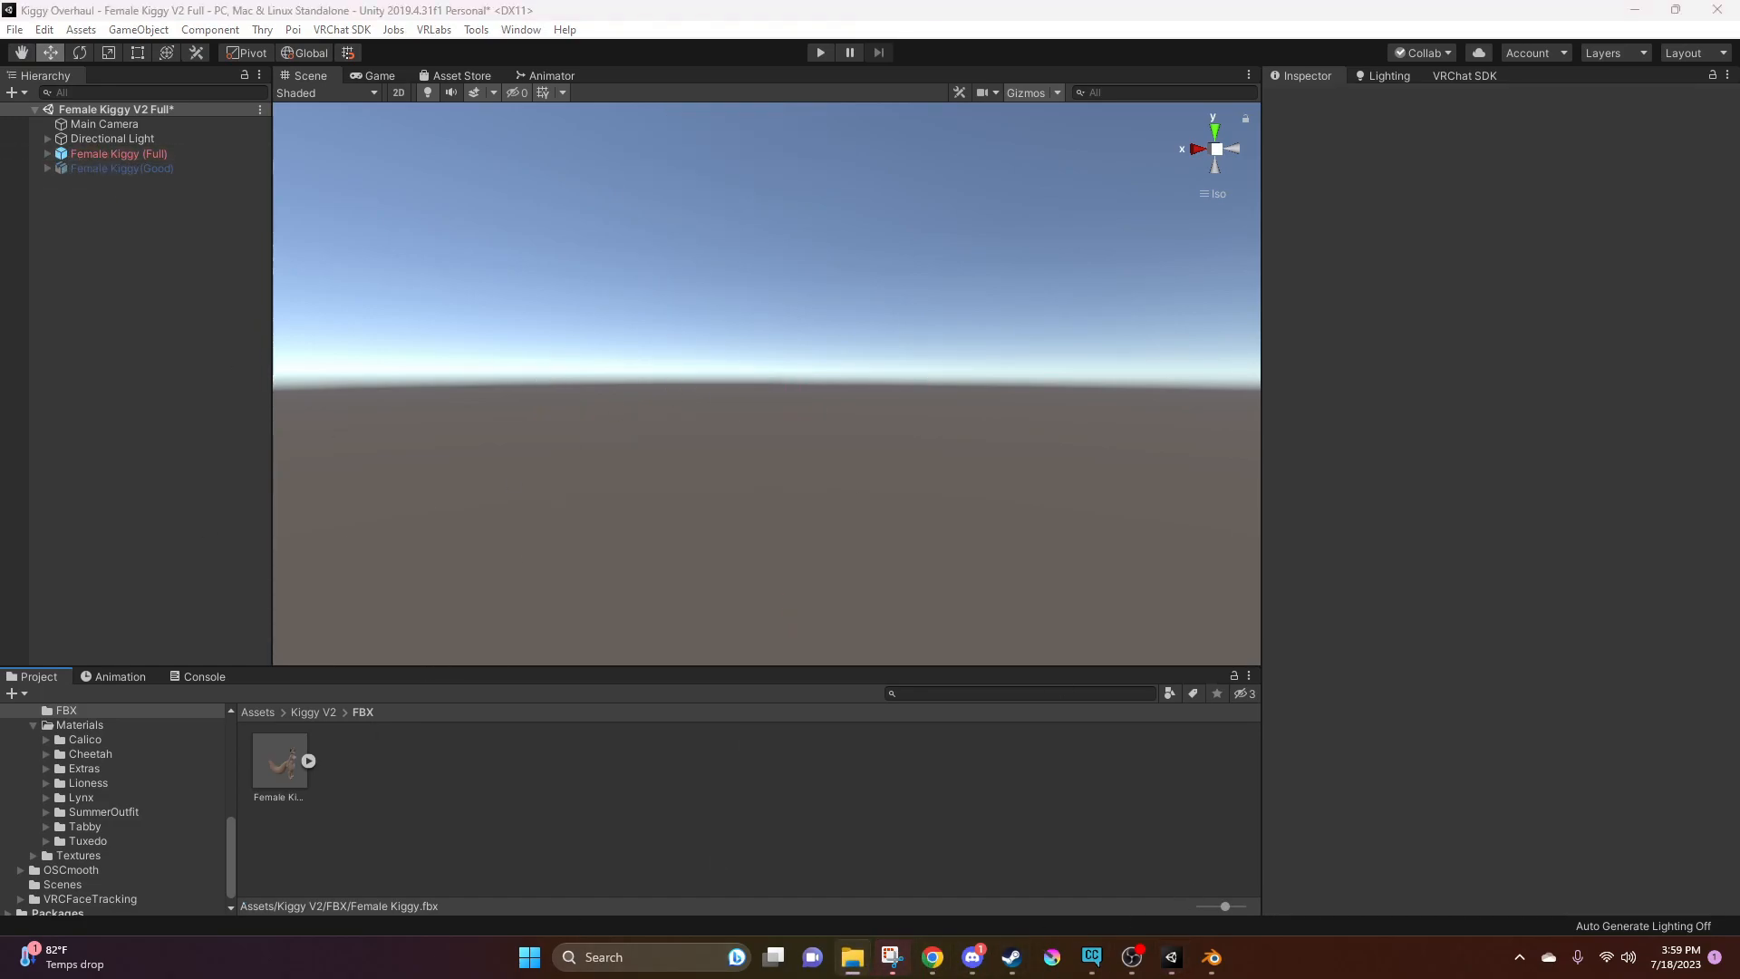
drag(1739, 143, 756, 134)
click(732, 218)
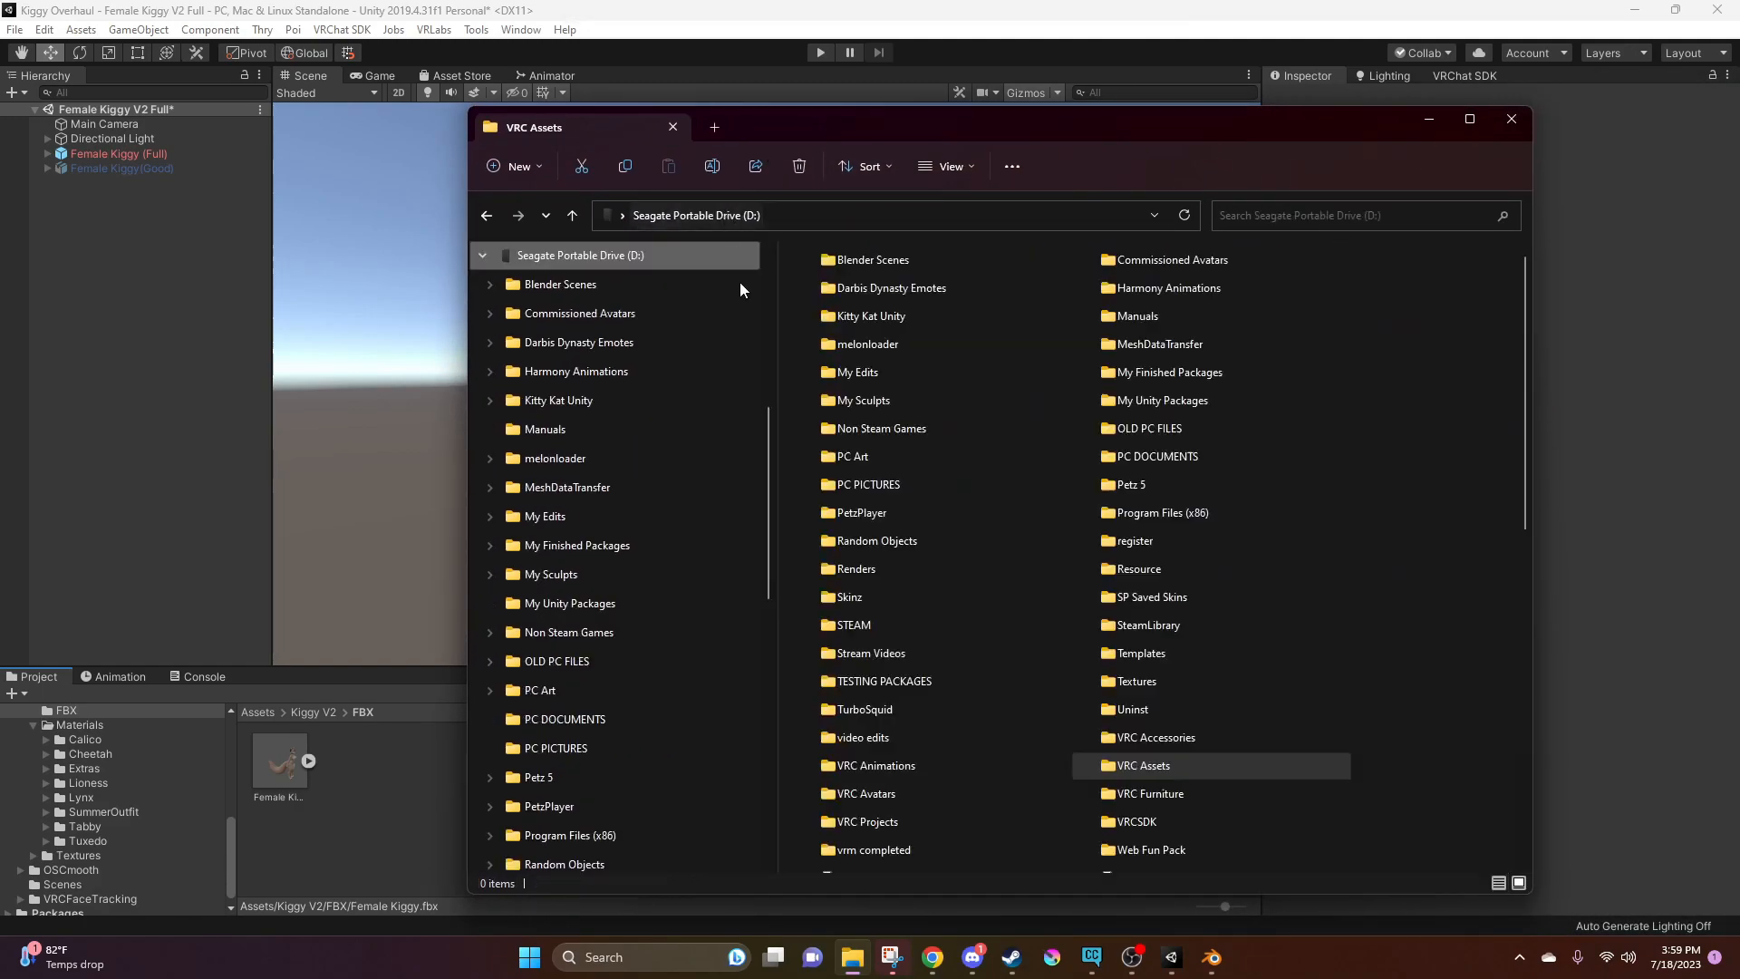
double_click(923, 372)
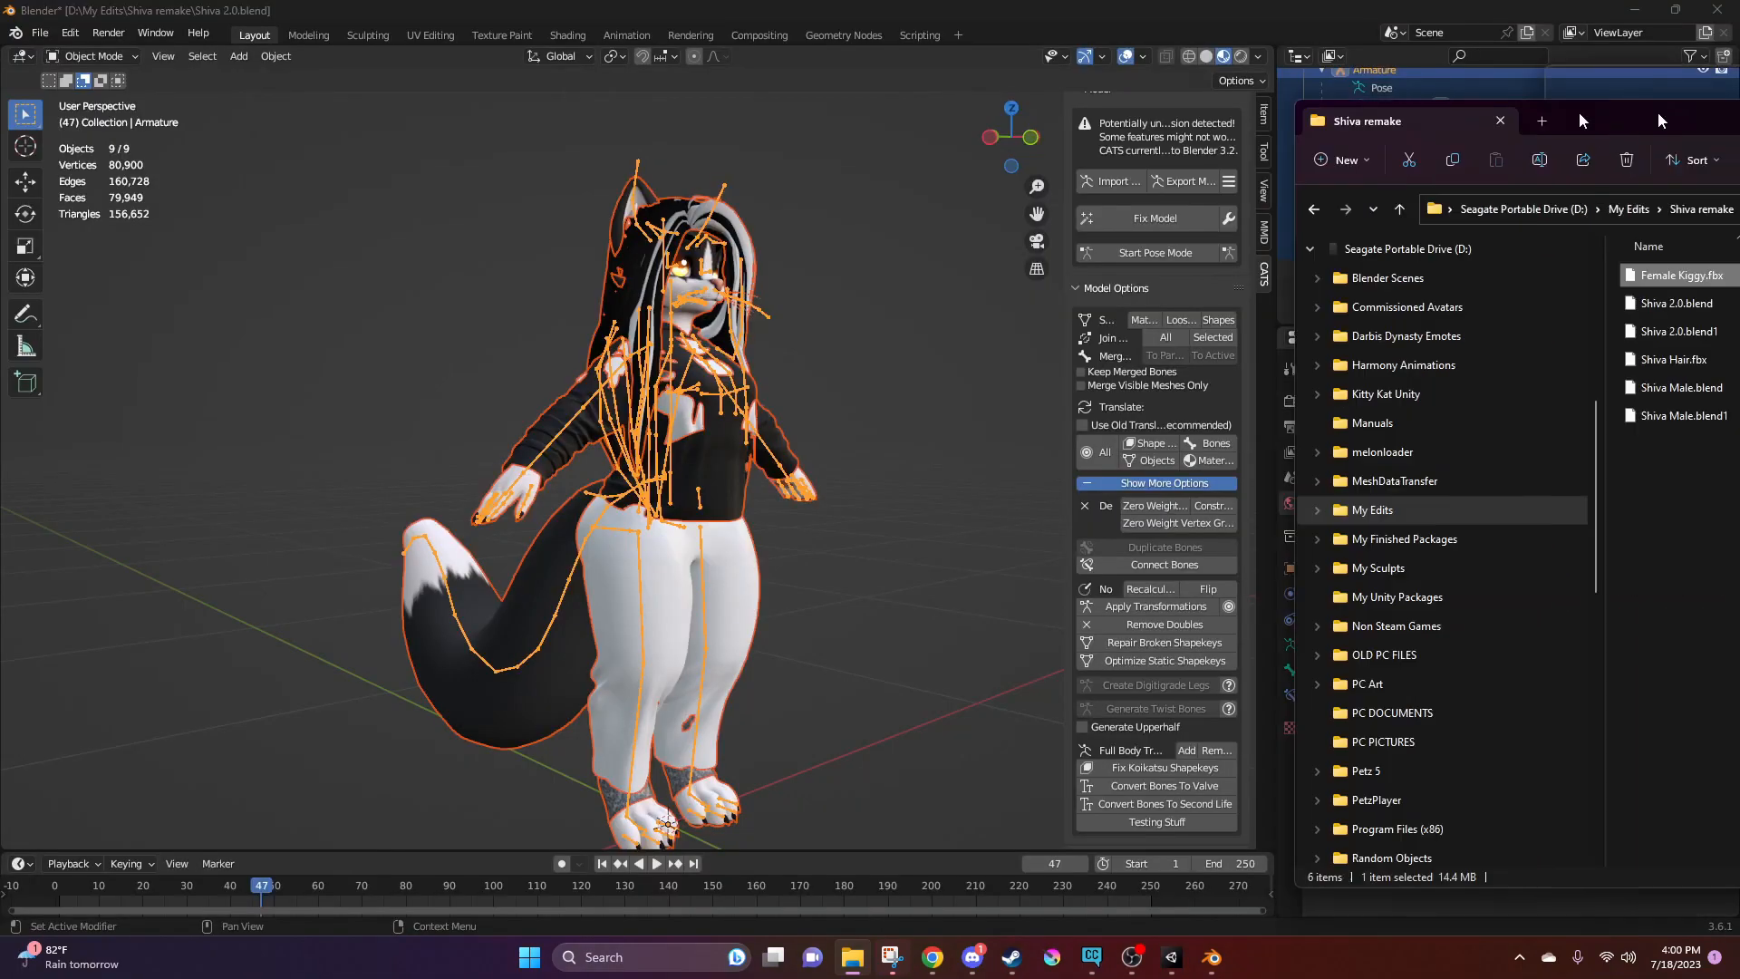
drag(1686, 113, 926, 100)
drag(1070, 105, 1739, 164)
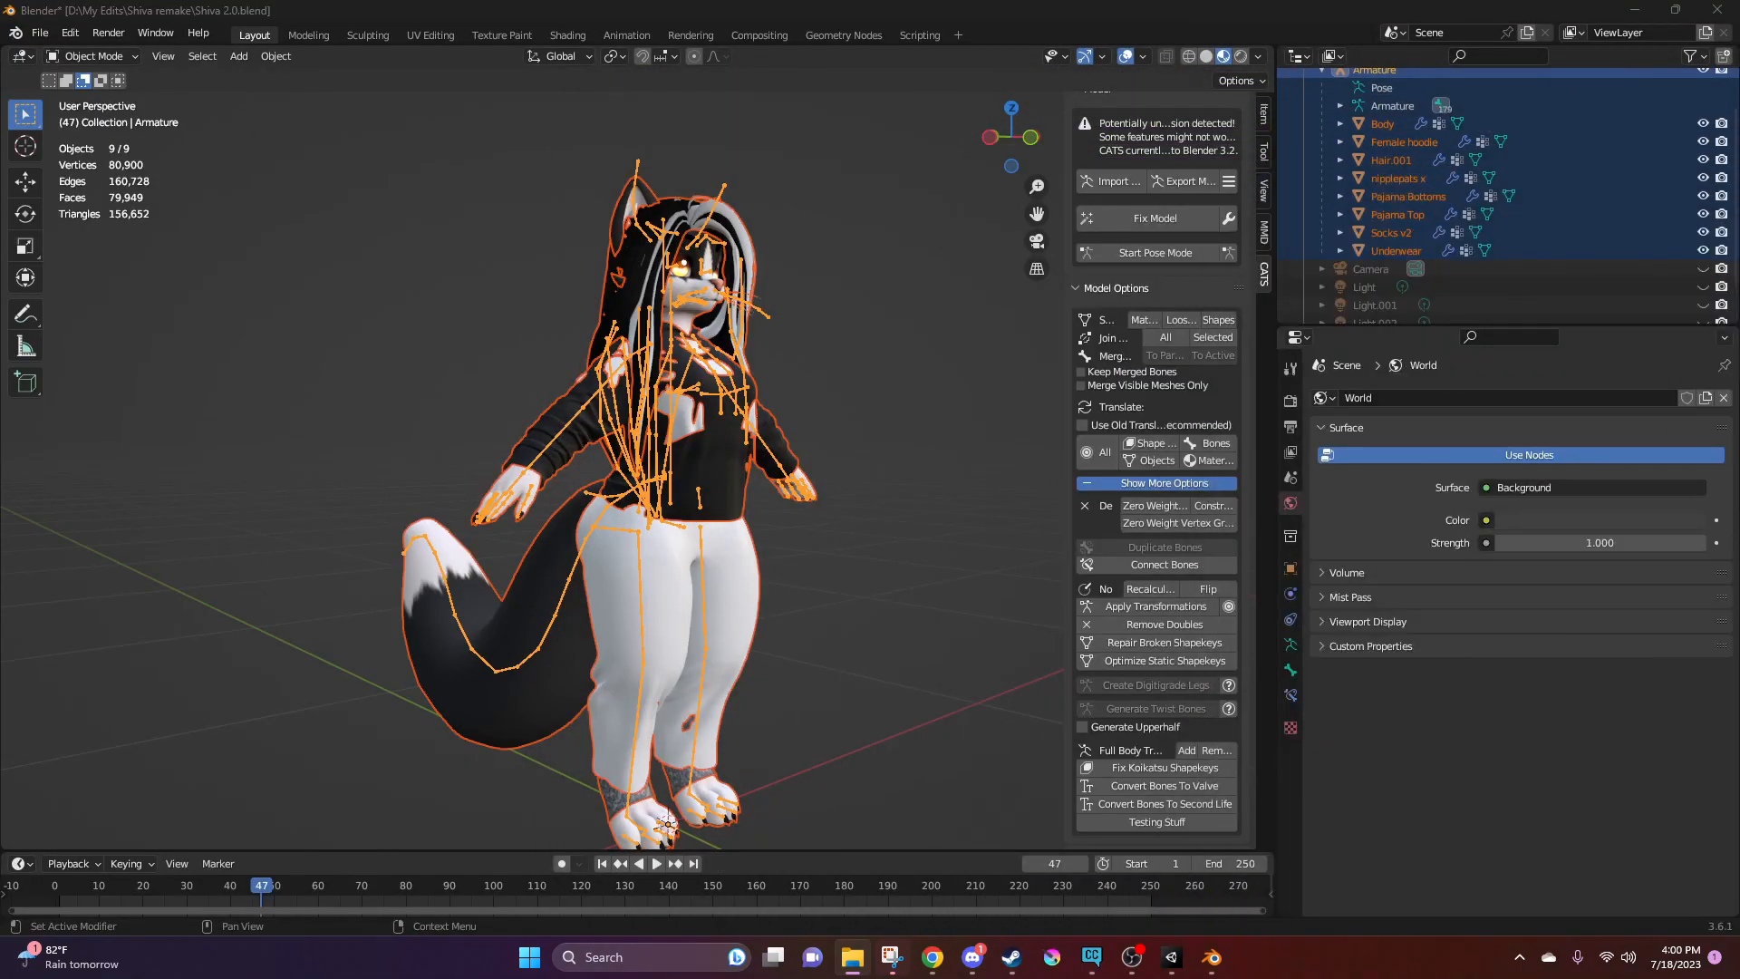
Import the newly exported Female Kiggy.fbx from File Explorer into Unity's Kiggy V2 FBX folder
click(1170, 957)
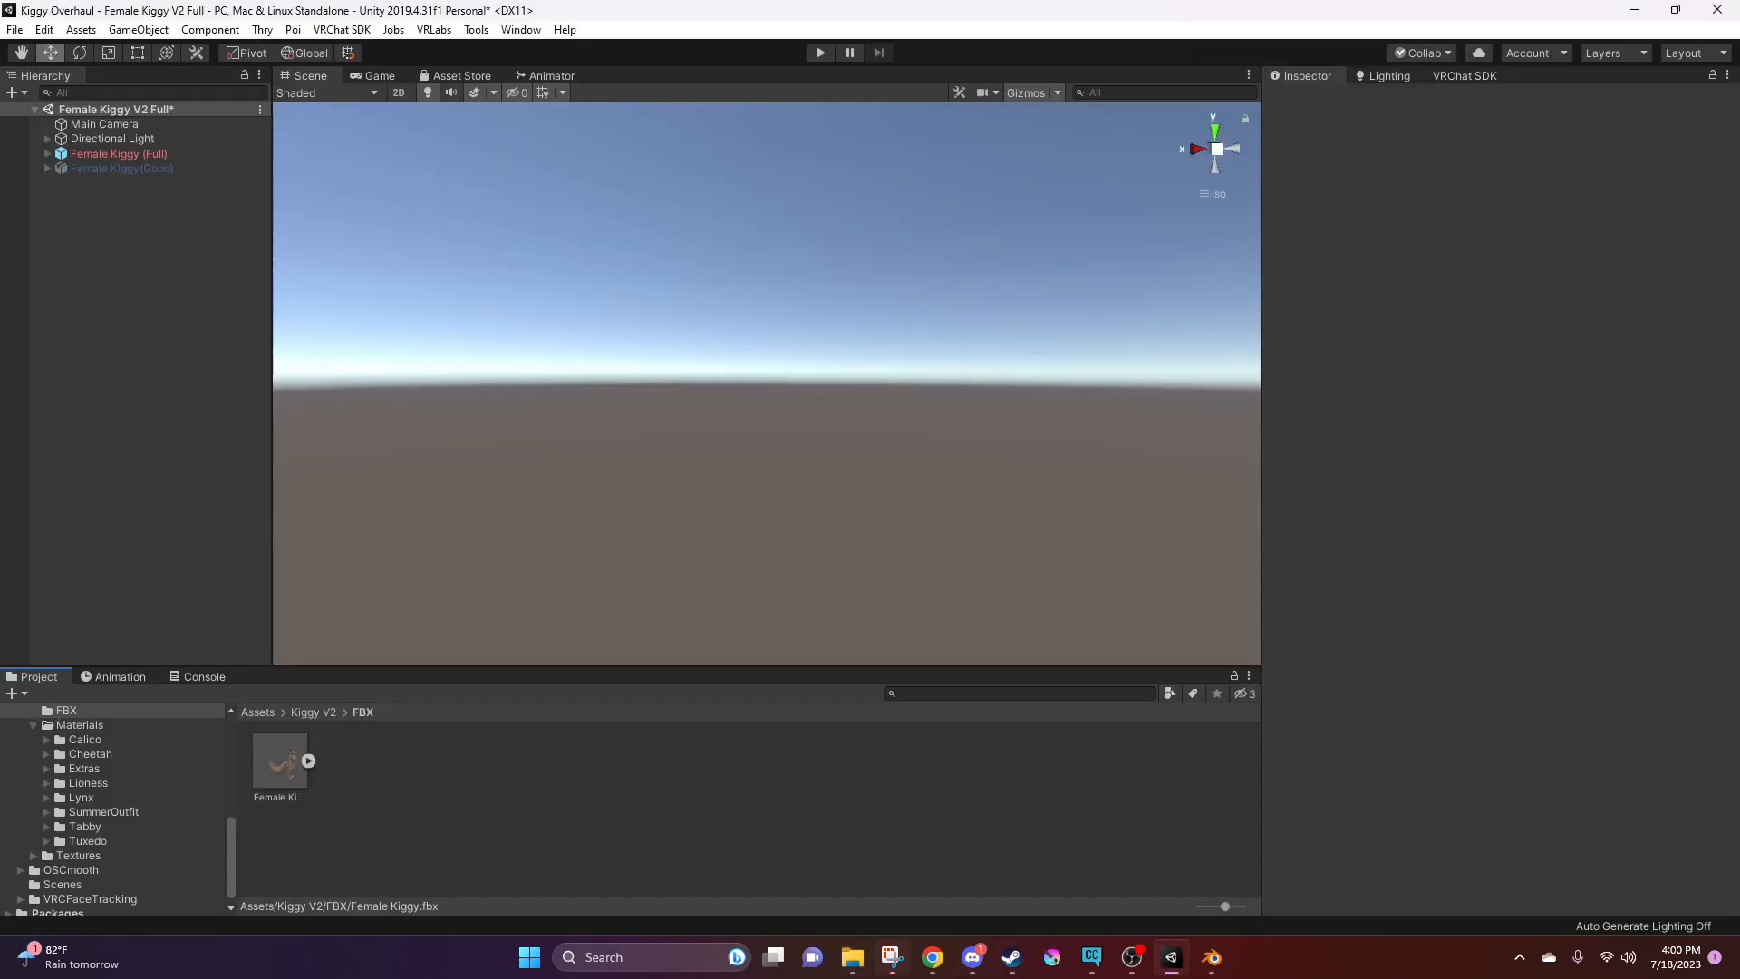
drag(1738, 362, 757, 777)
drag(609, 768, 607, 767)
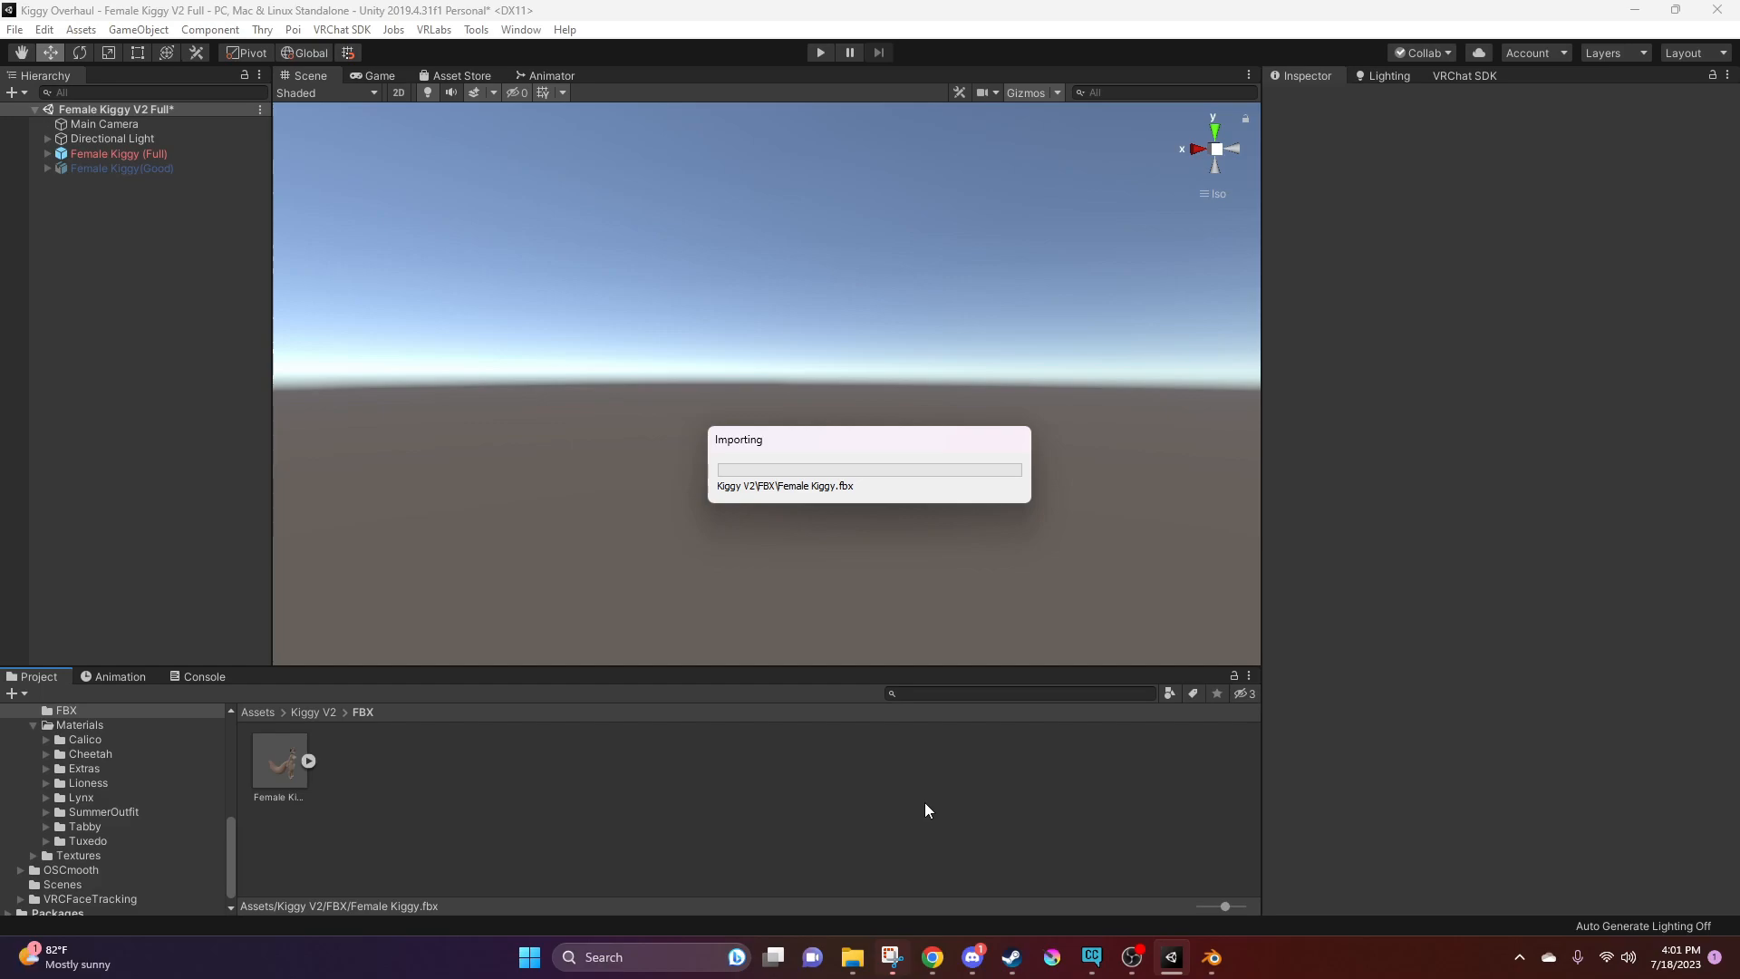
Inspect the replaced avatar from several sides and review the VRC Avatar Descriptor settings of Female Kiggy (Full)
middle_drag(773, 288, 853, 455)
right_drag(775, 445, 1083, 462)
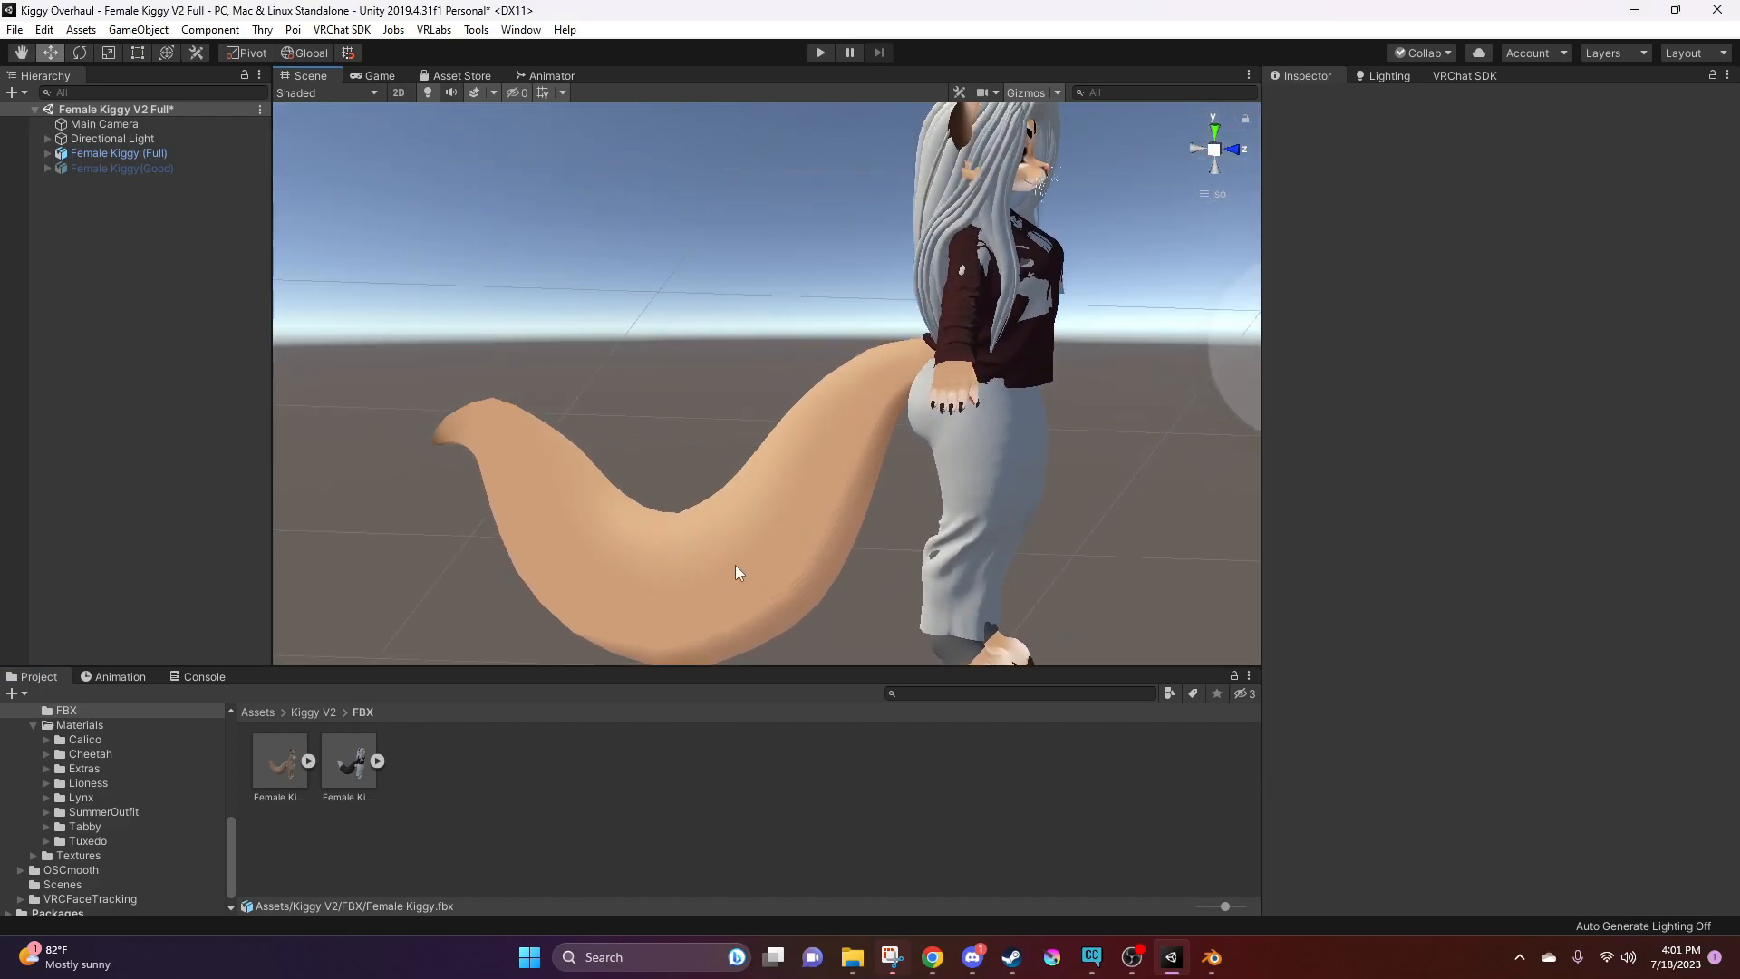
right_drag(906, 375, 567, 365)
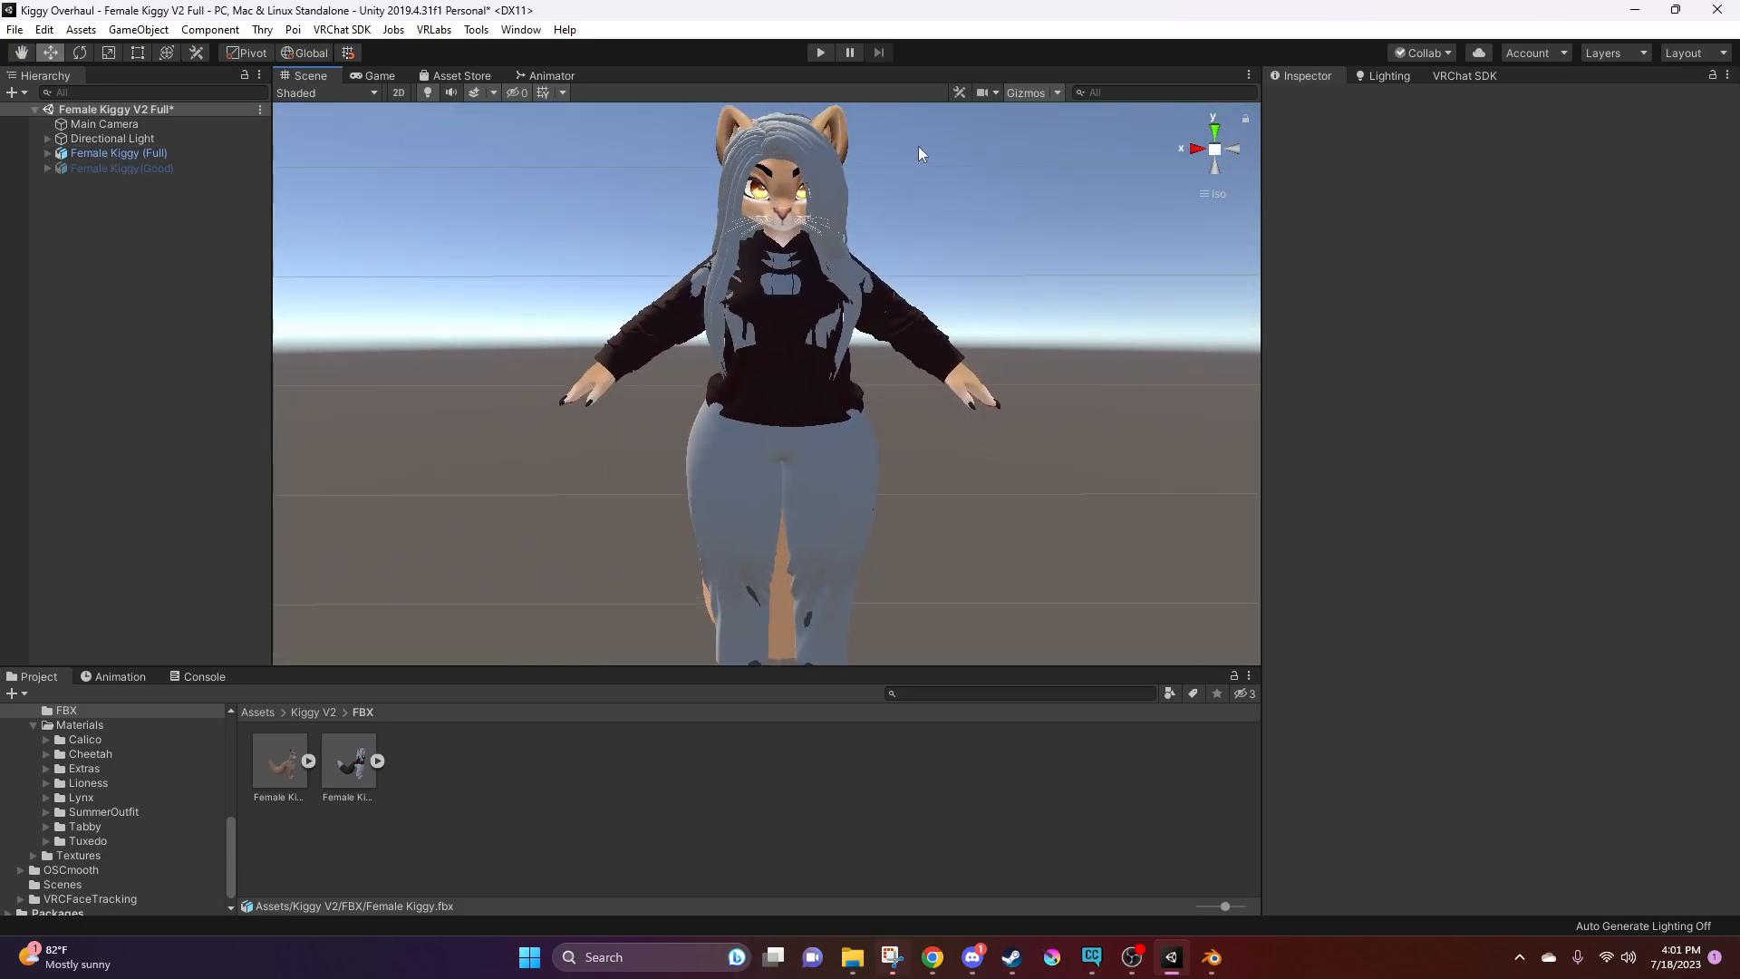
click(778, 220)
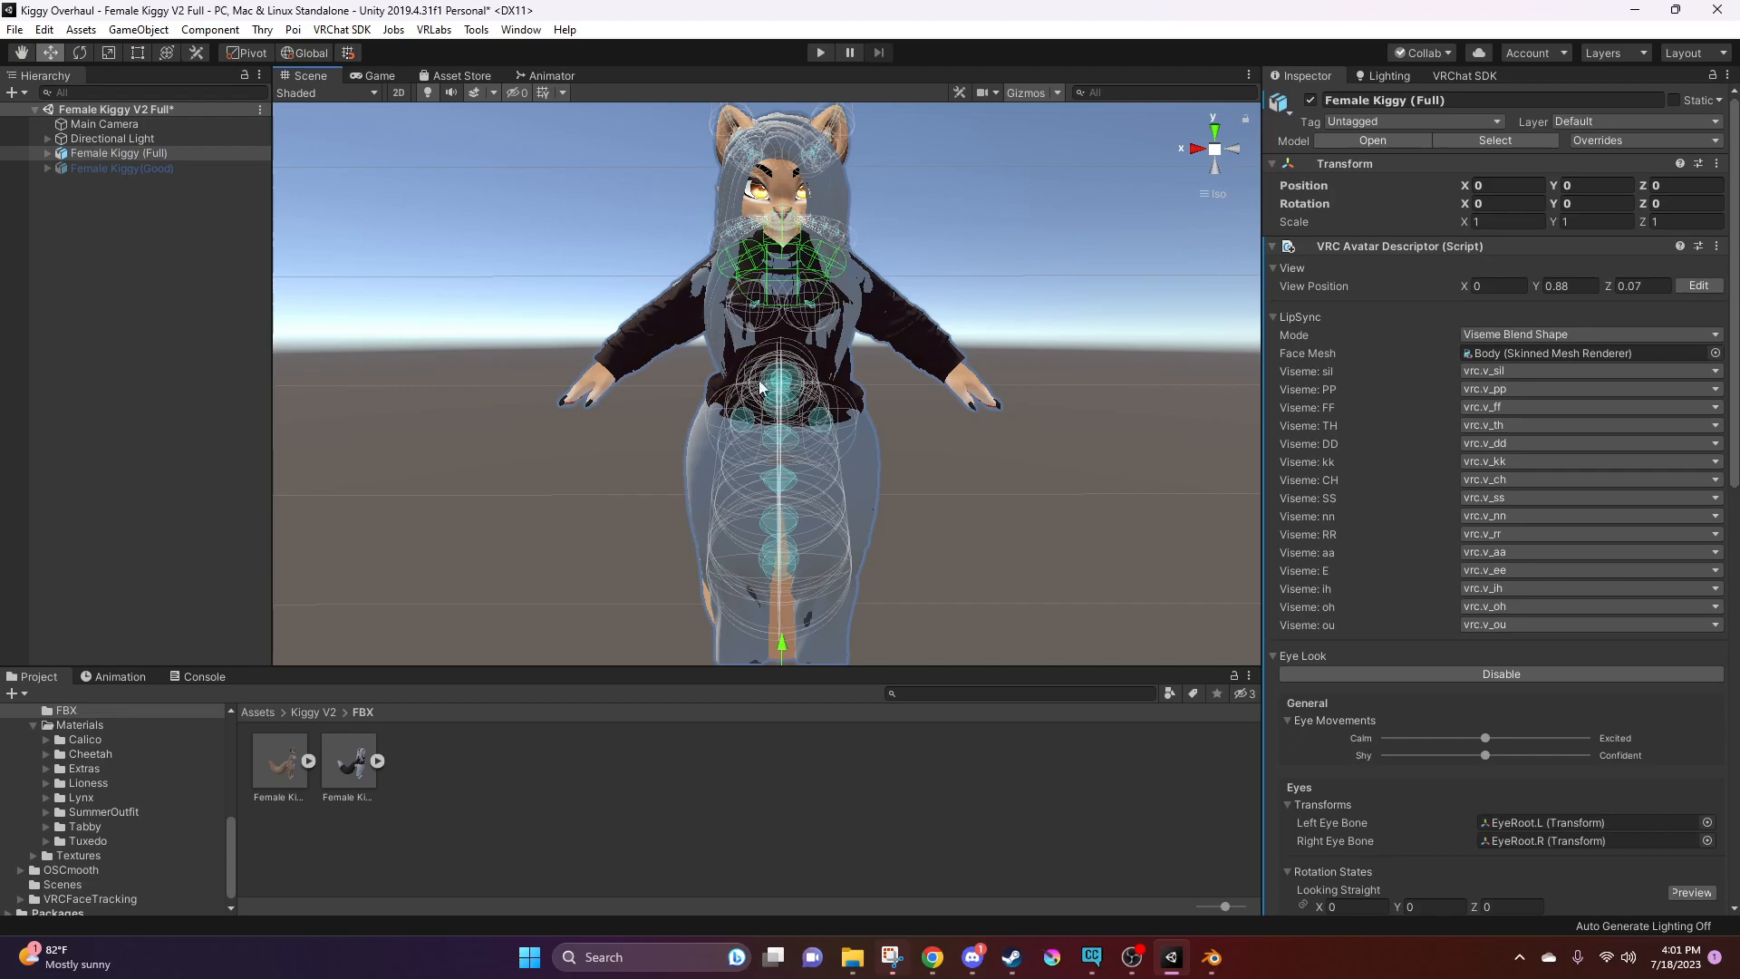
right_drag(781, 570, 1051, 449)
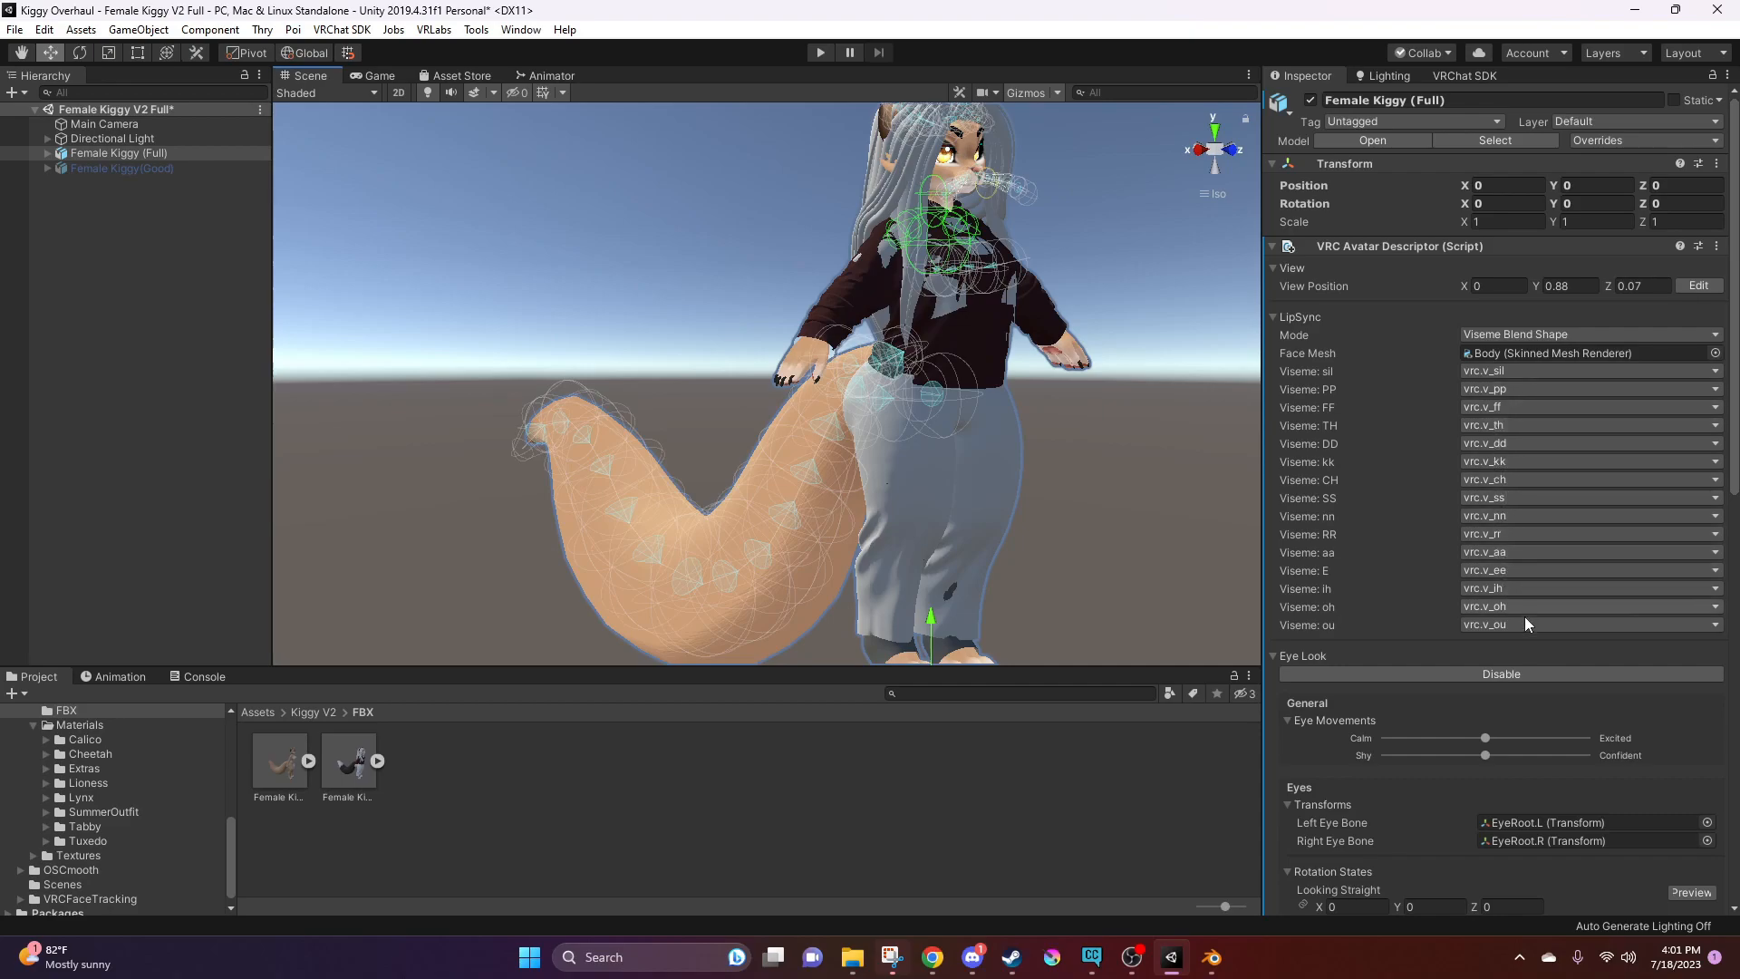
scroll(1510, 711, down, 5)
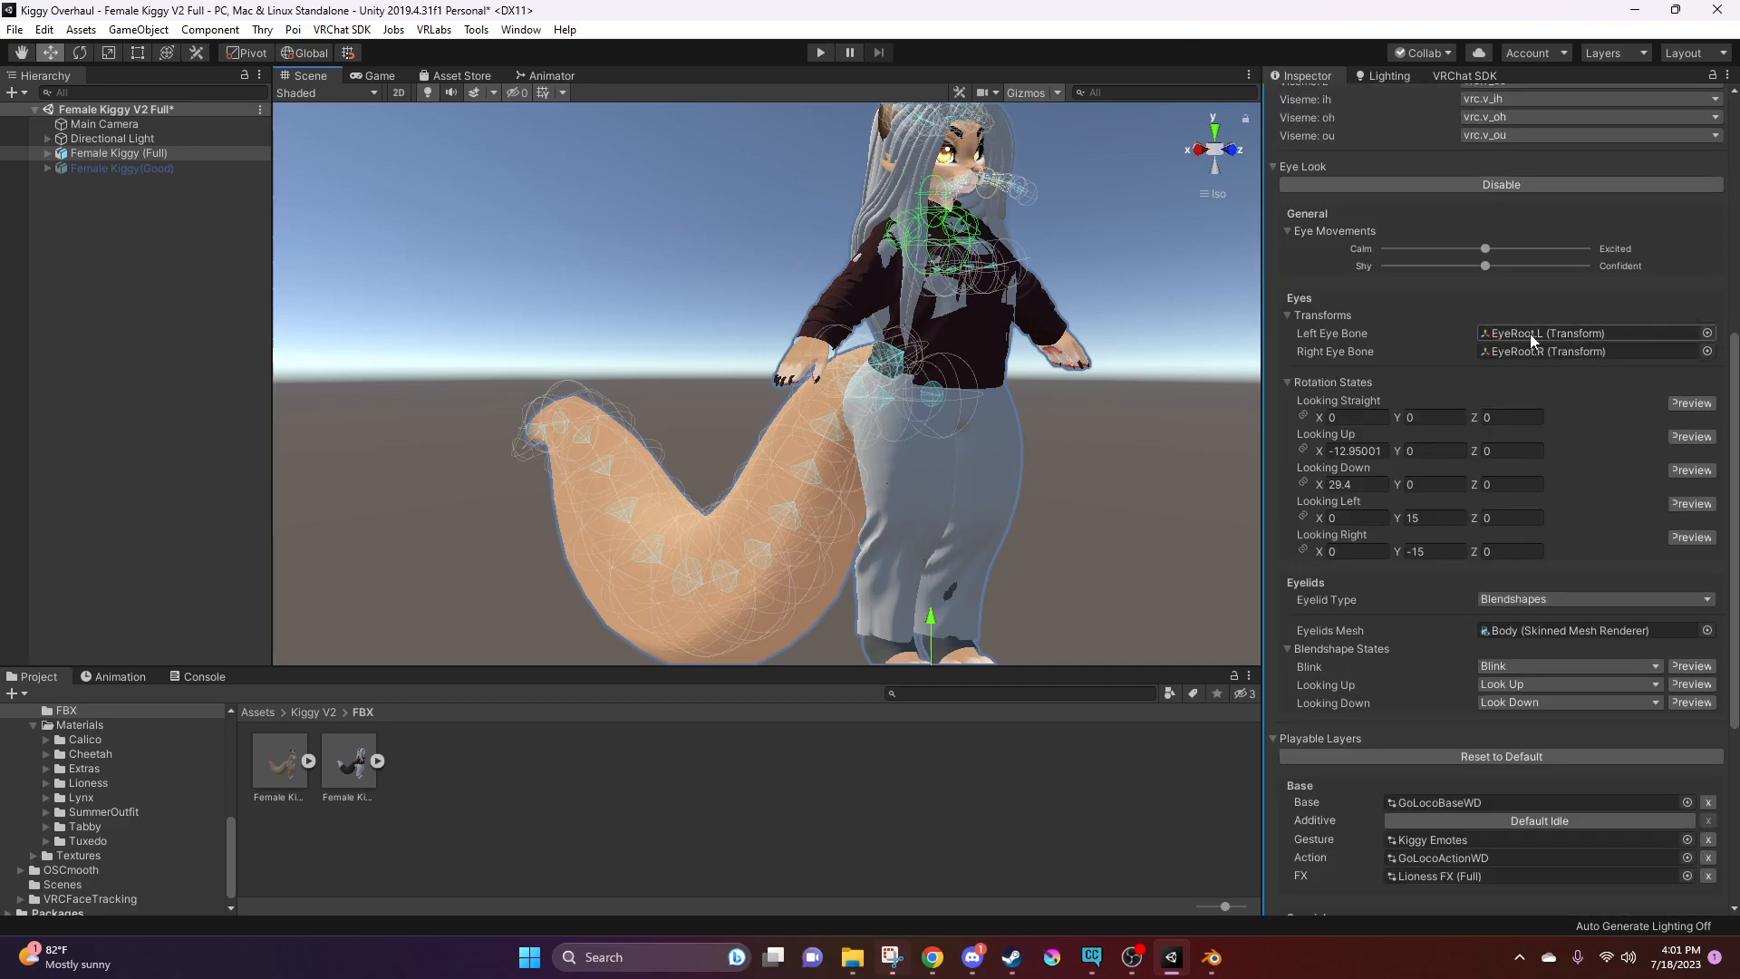
scroll(1489, 506, down, 3)
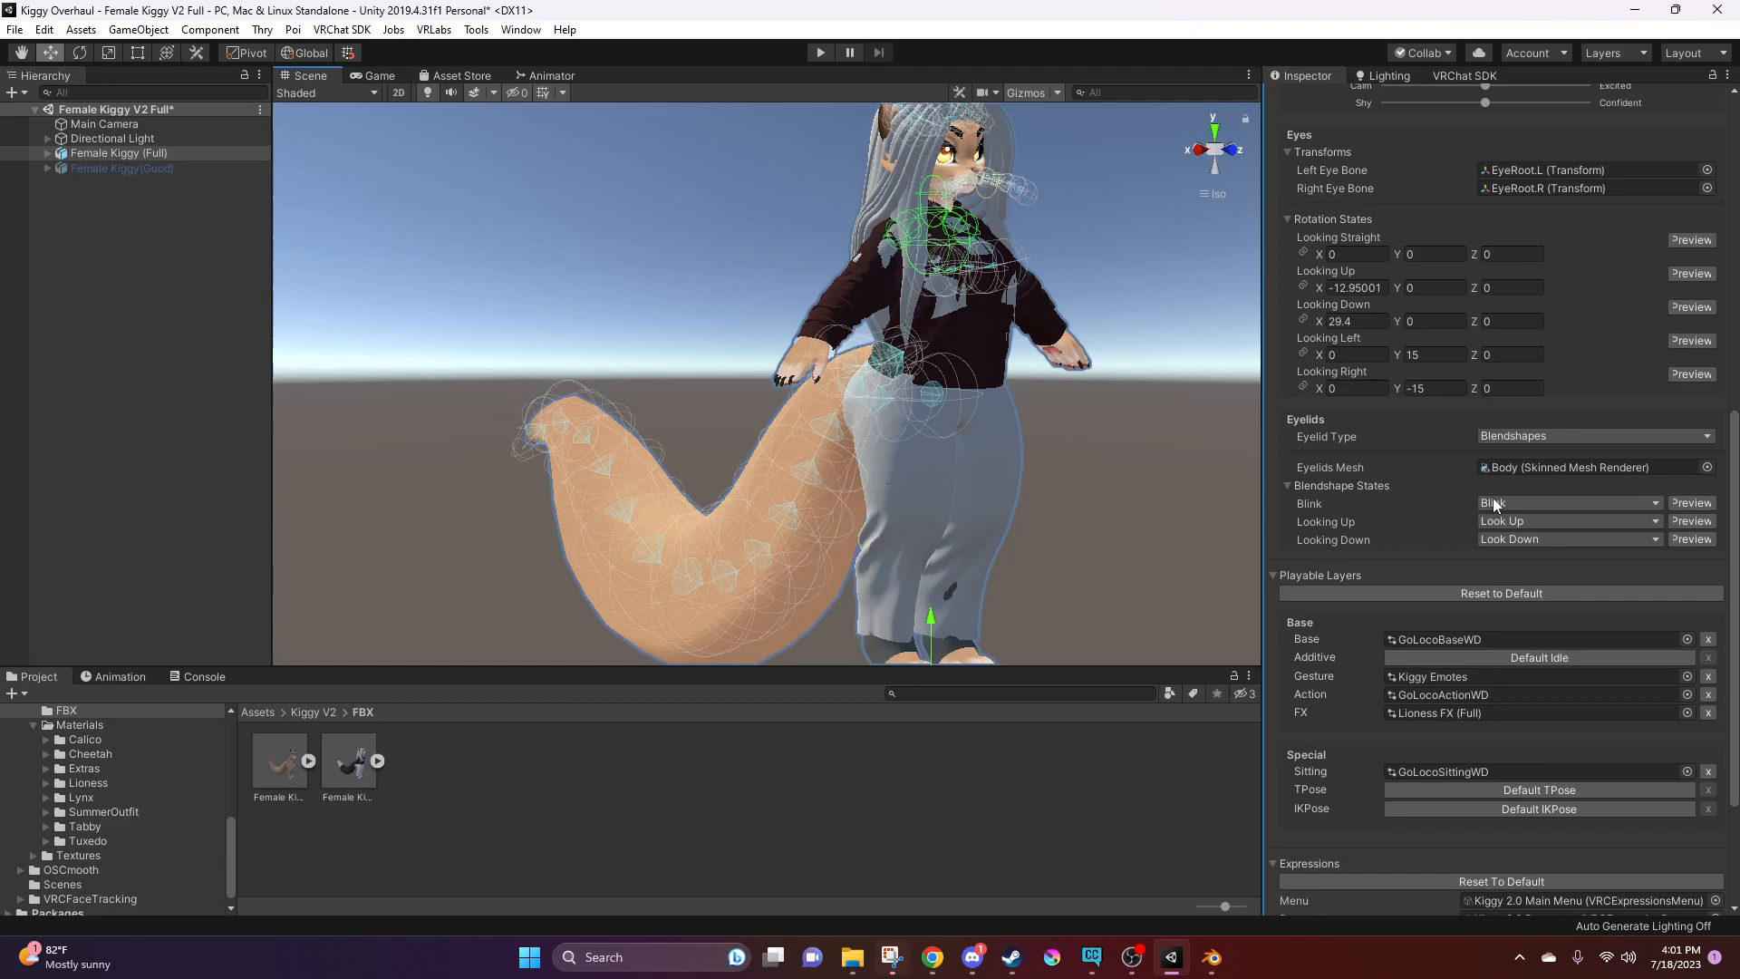
scroll(1494, 571, down, 3)
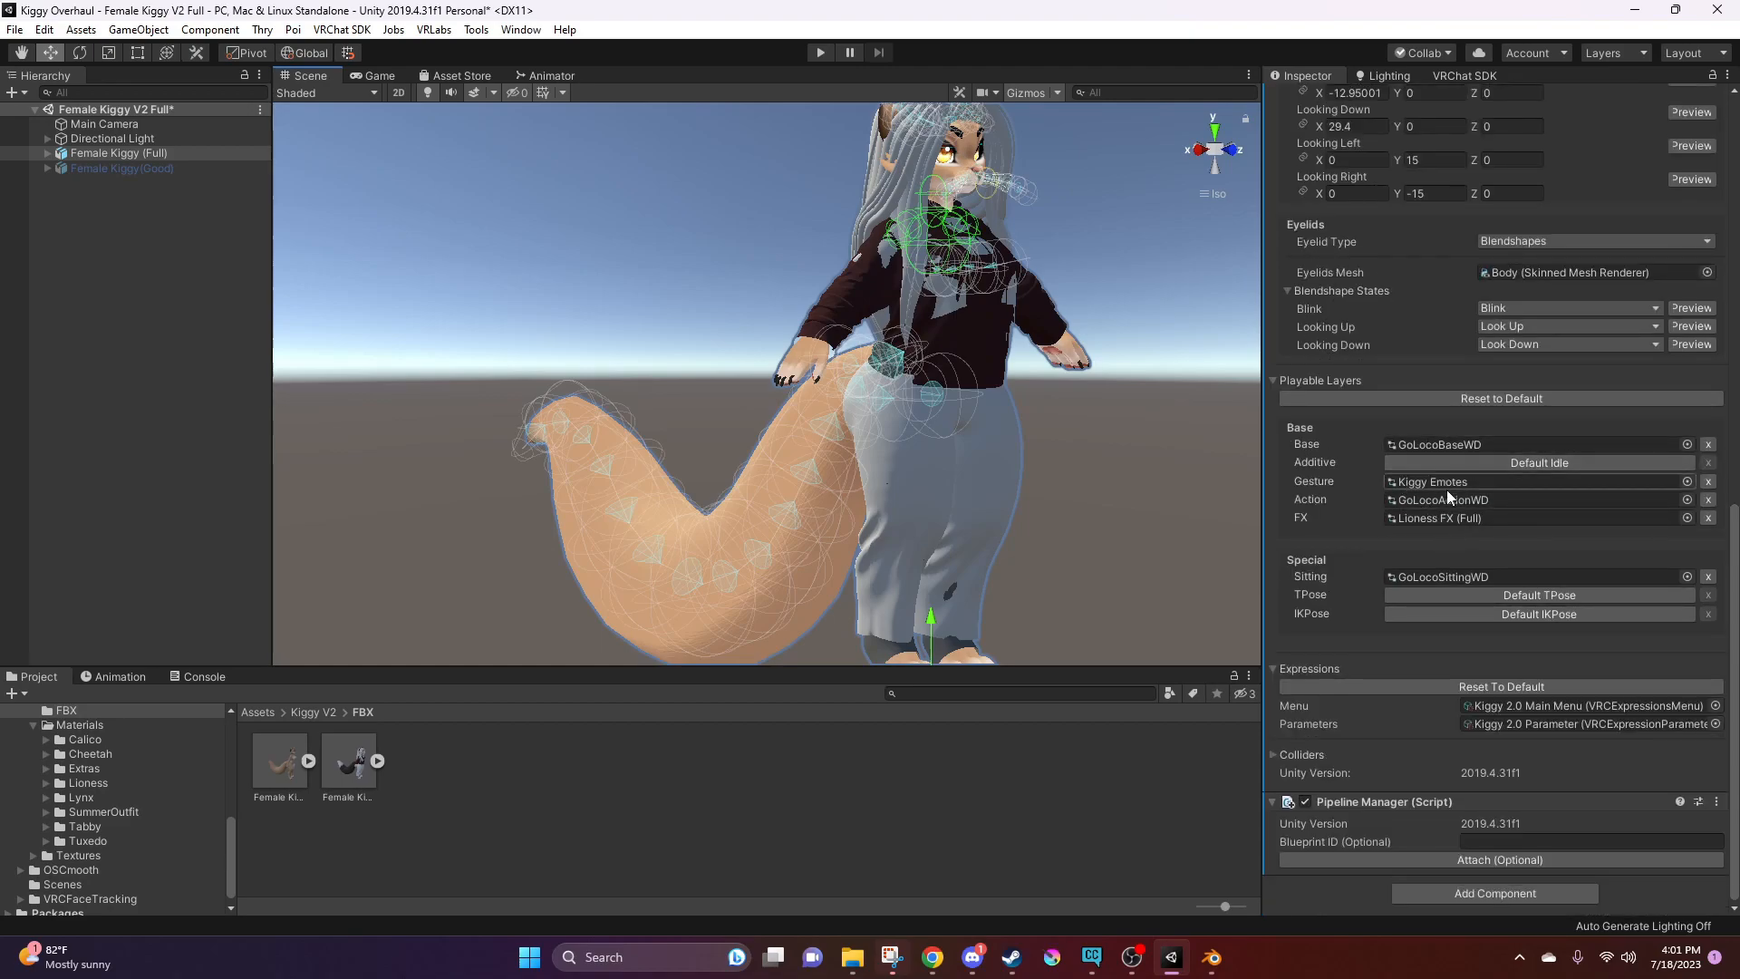
alt+drag(1010, 274, 852, 295)
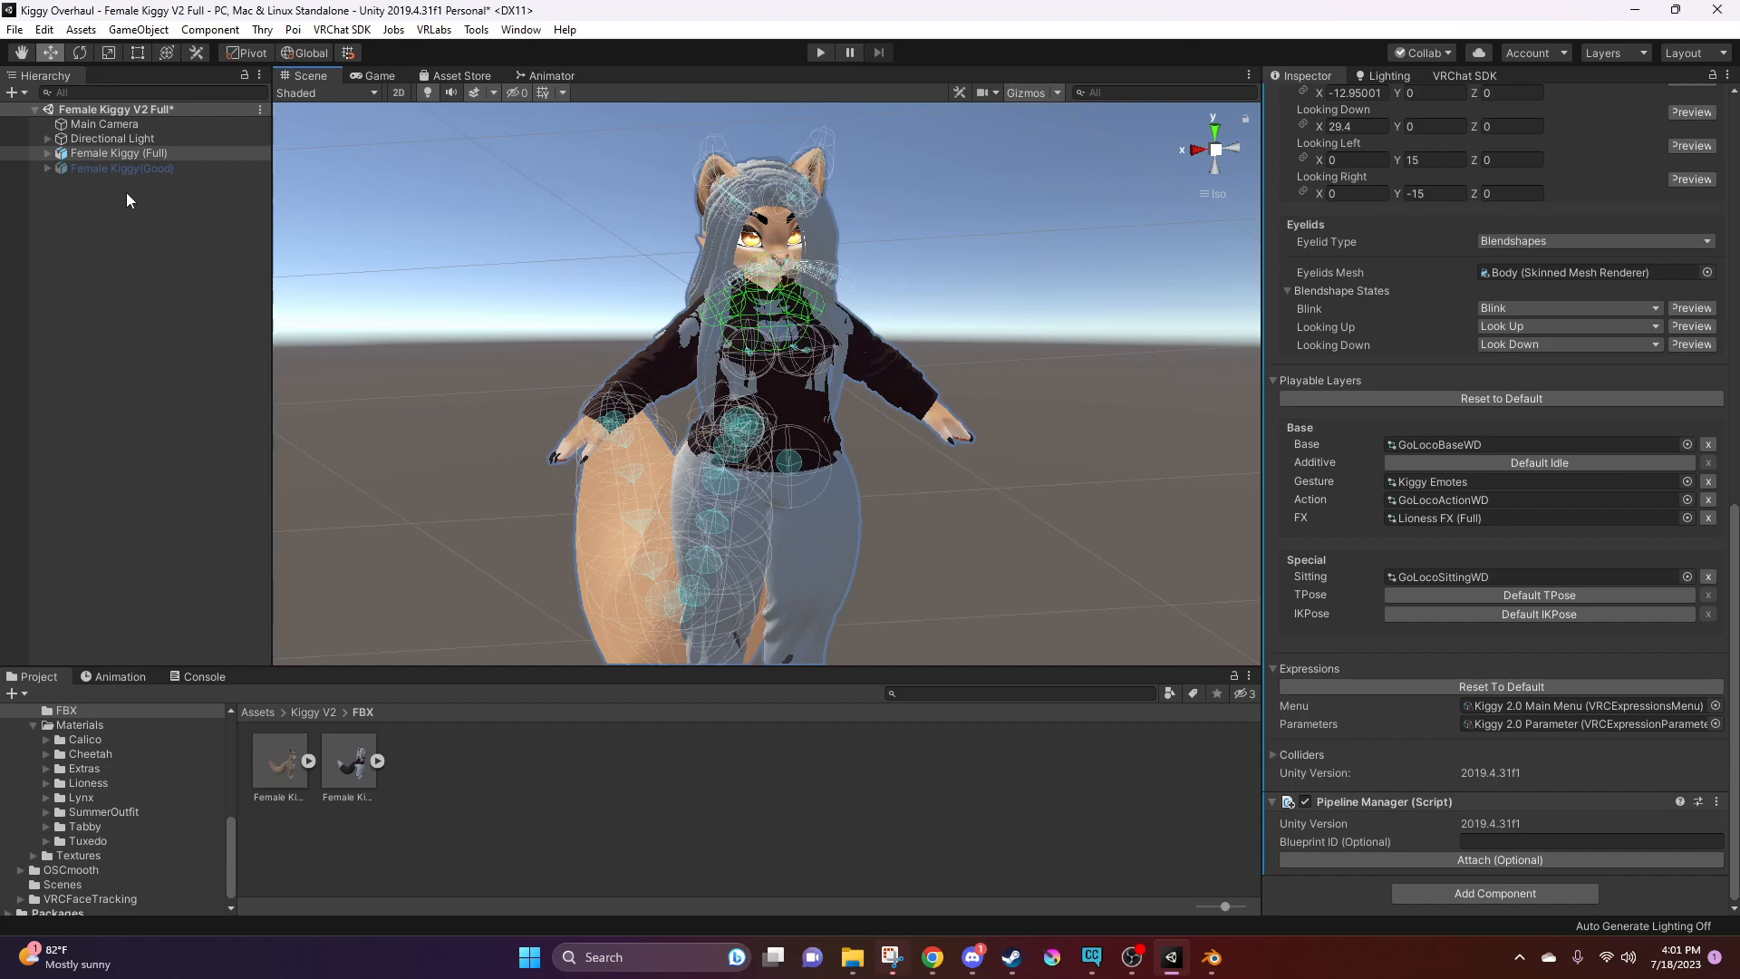
Expand Female Kiggy (Full) and examine its hoodie, hair, pajama, socks and underwear meshes, checking the avatar in the scene
click(47, 154)
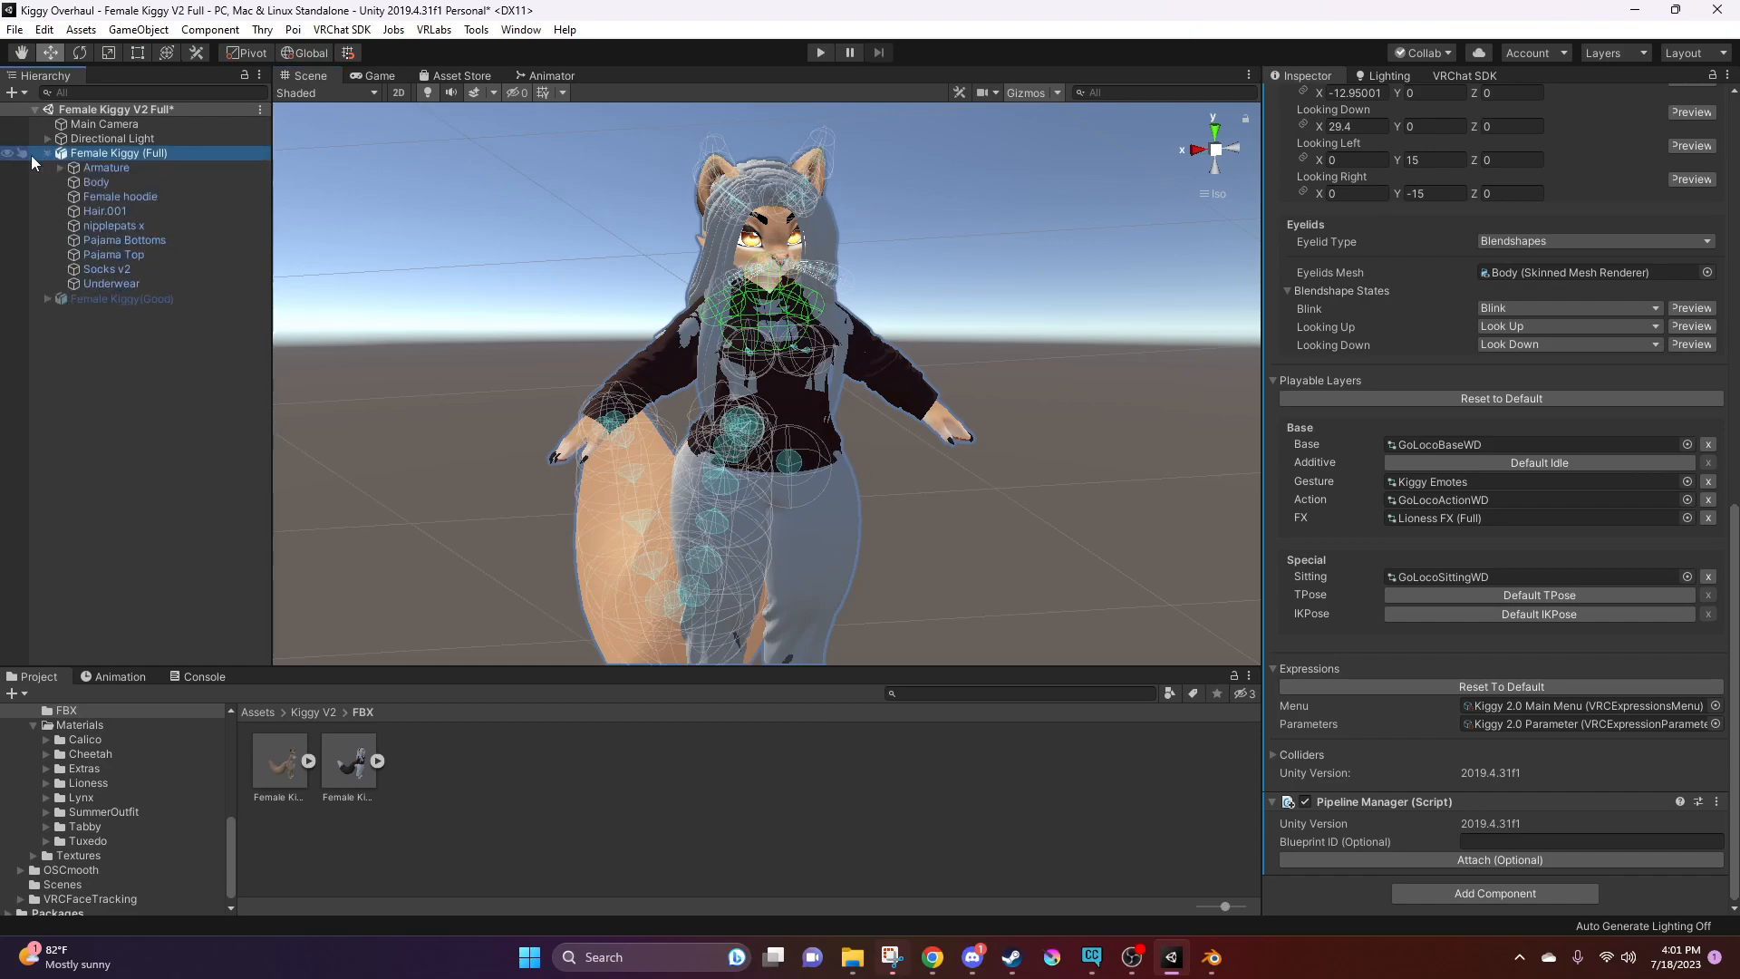
click(109, 198)
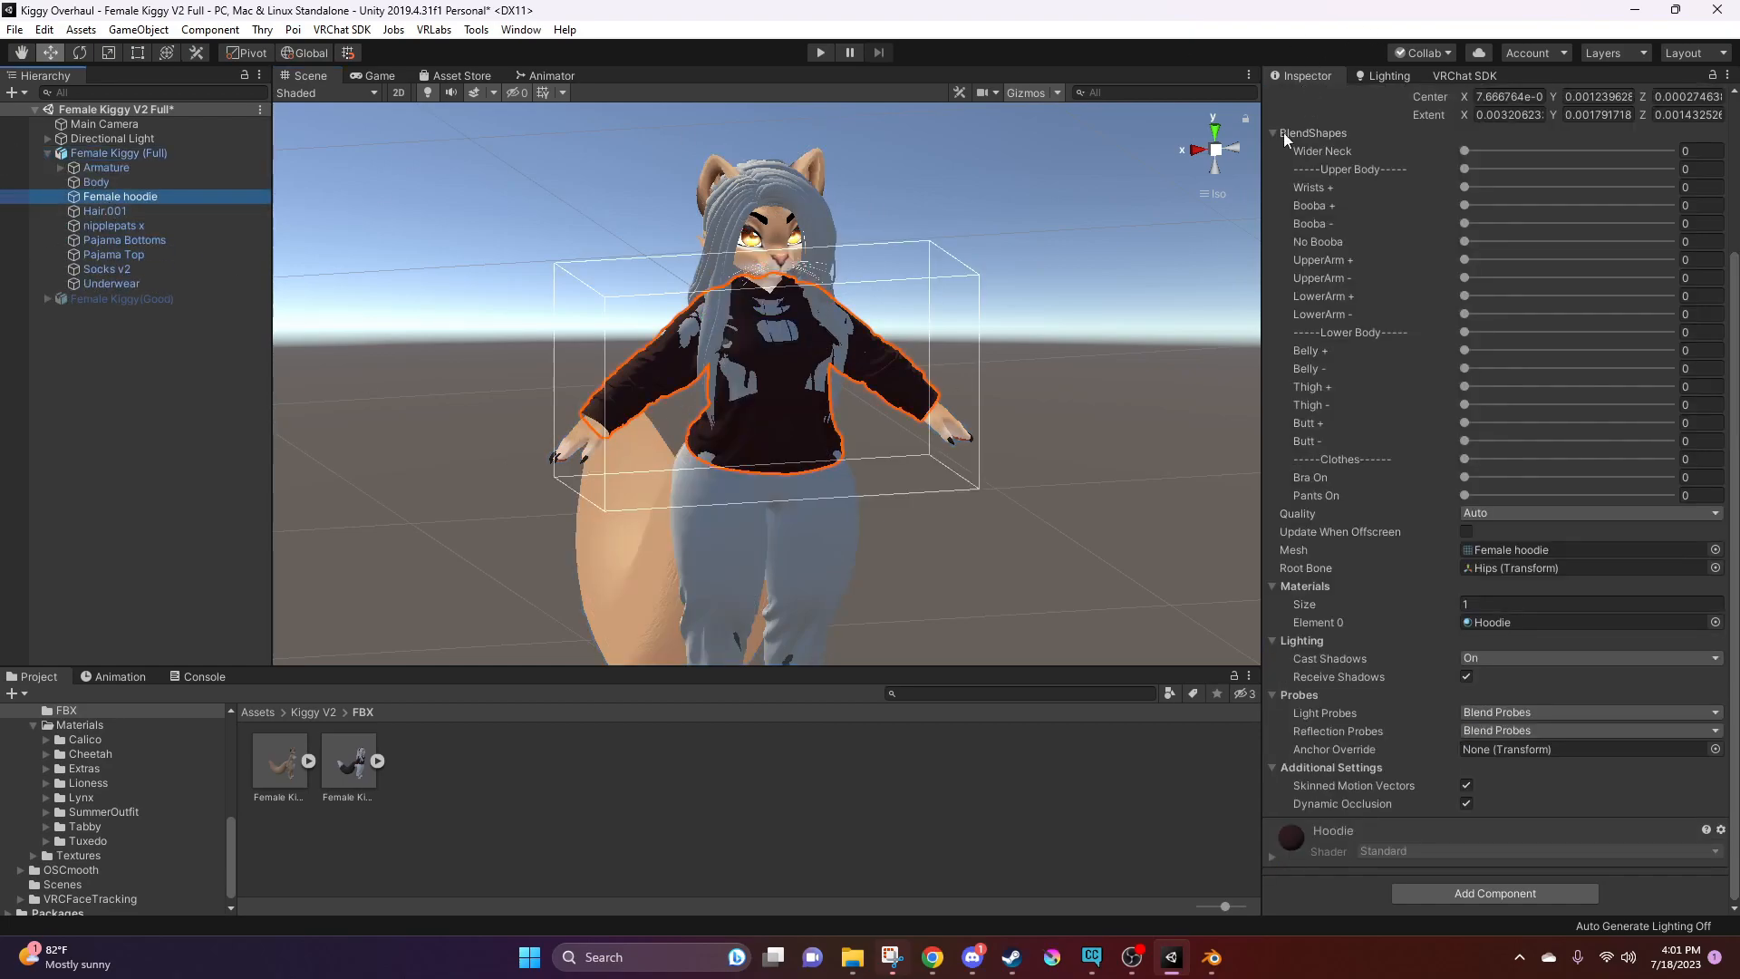
click(90, 212)
click(138, 227)
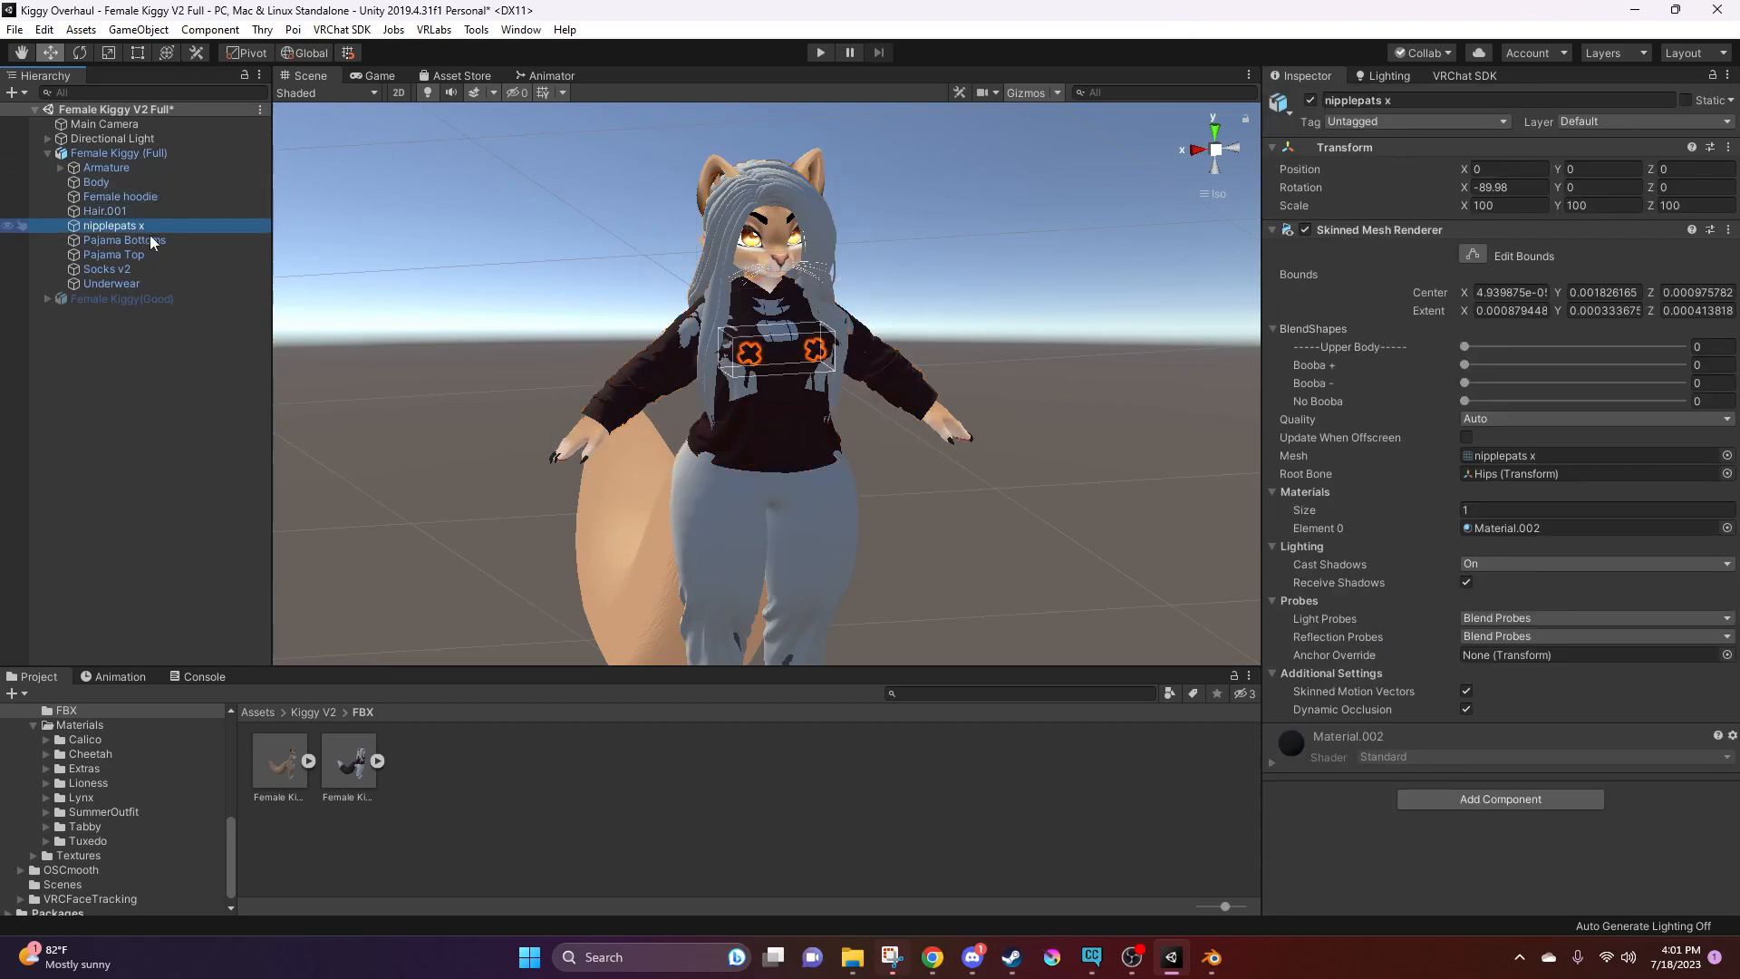
click(154, 239)
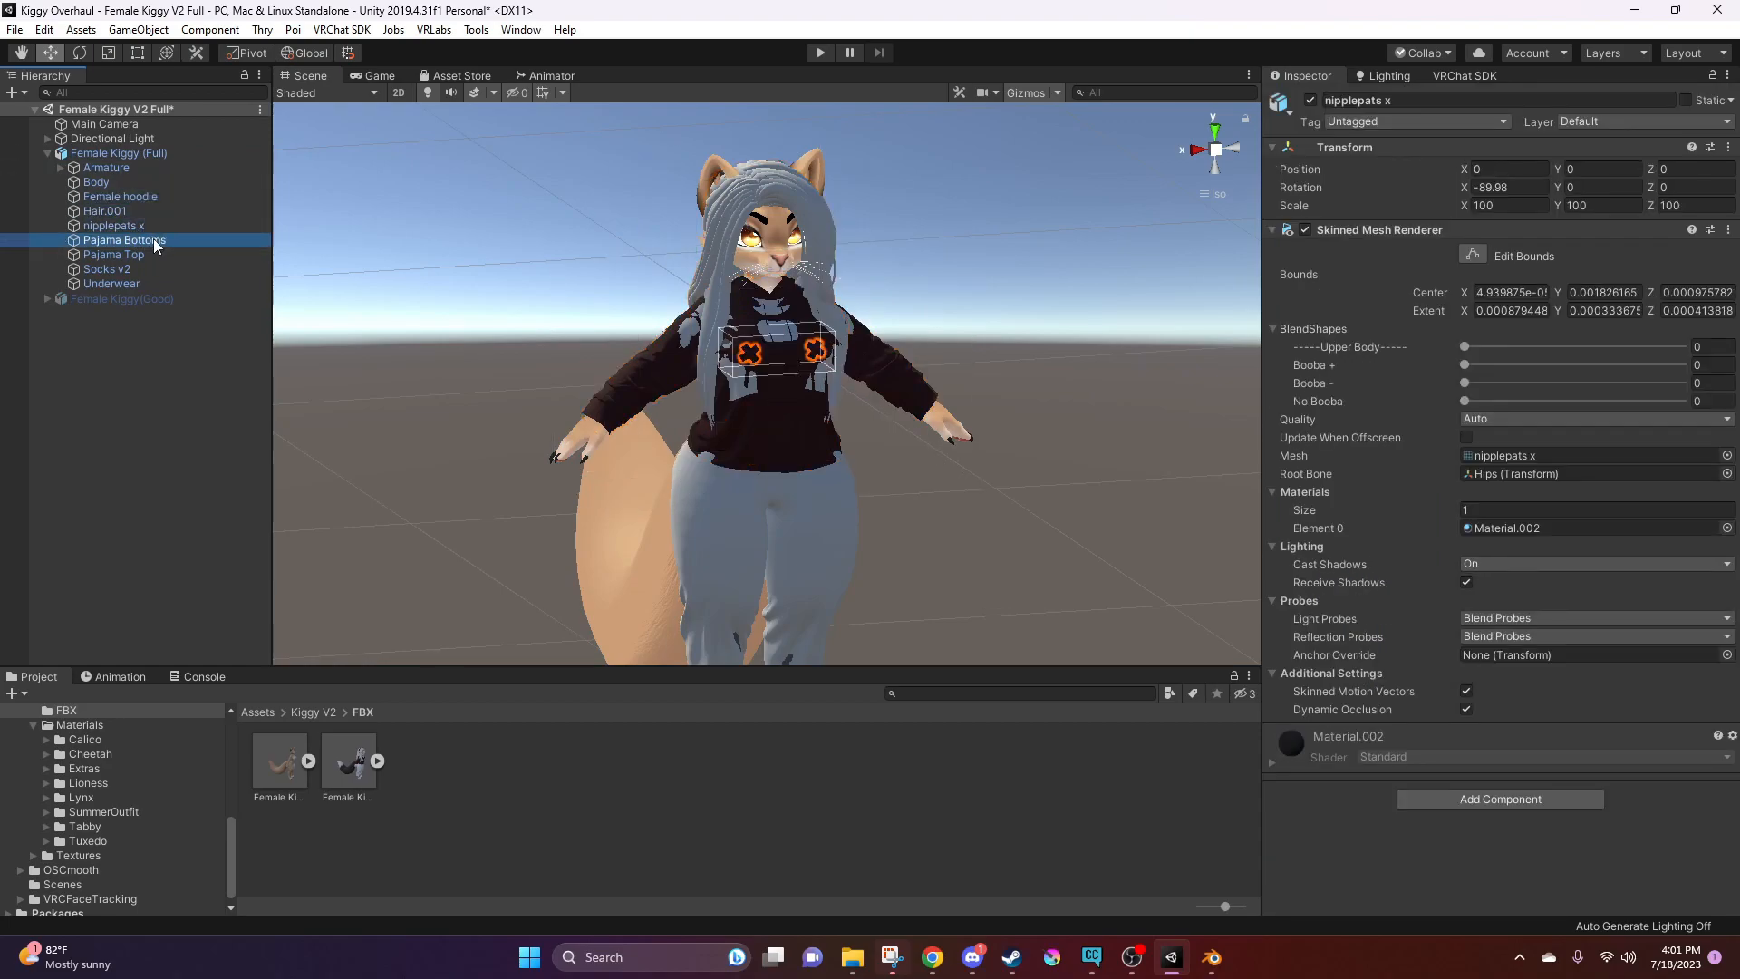
click(147, 254)
click(140, 270)
click(147, 282)
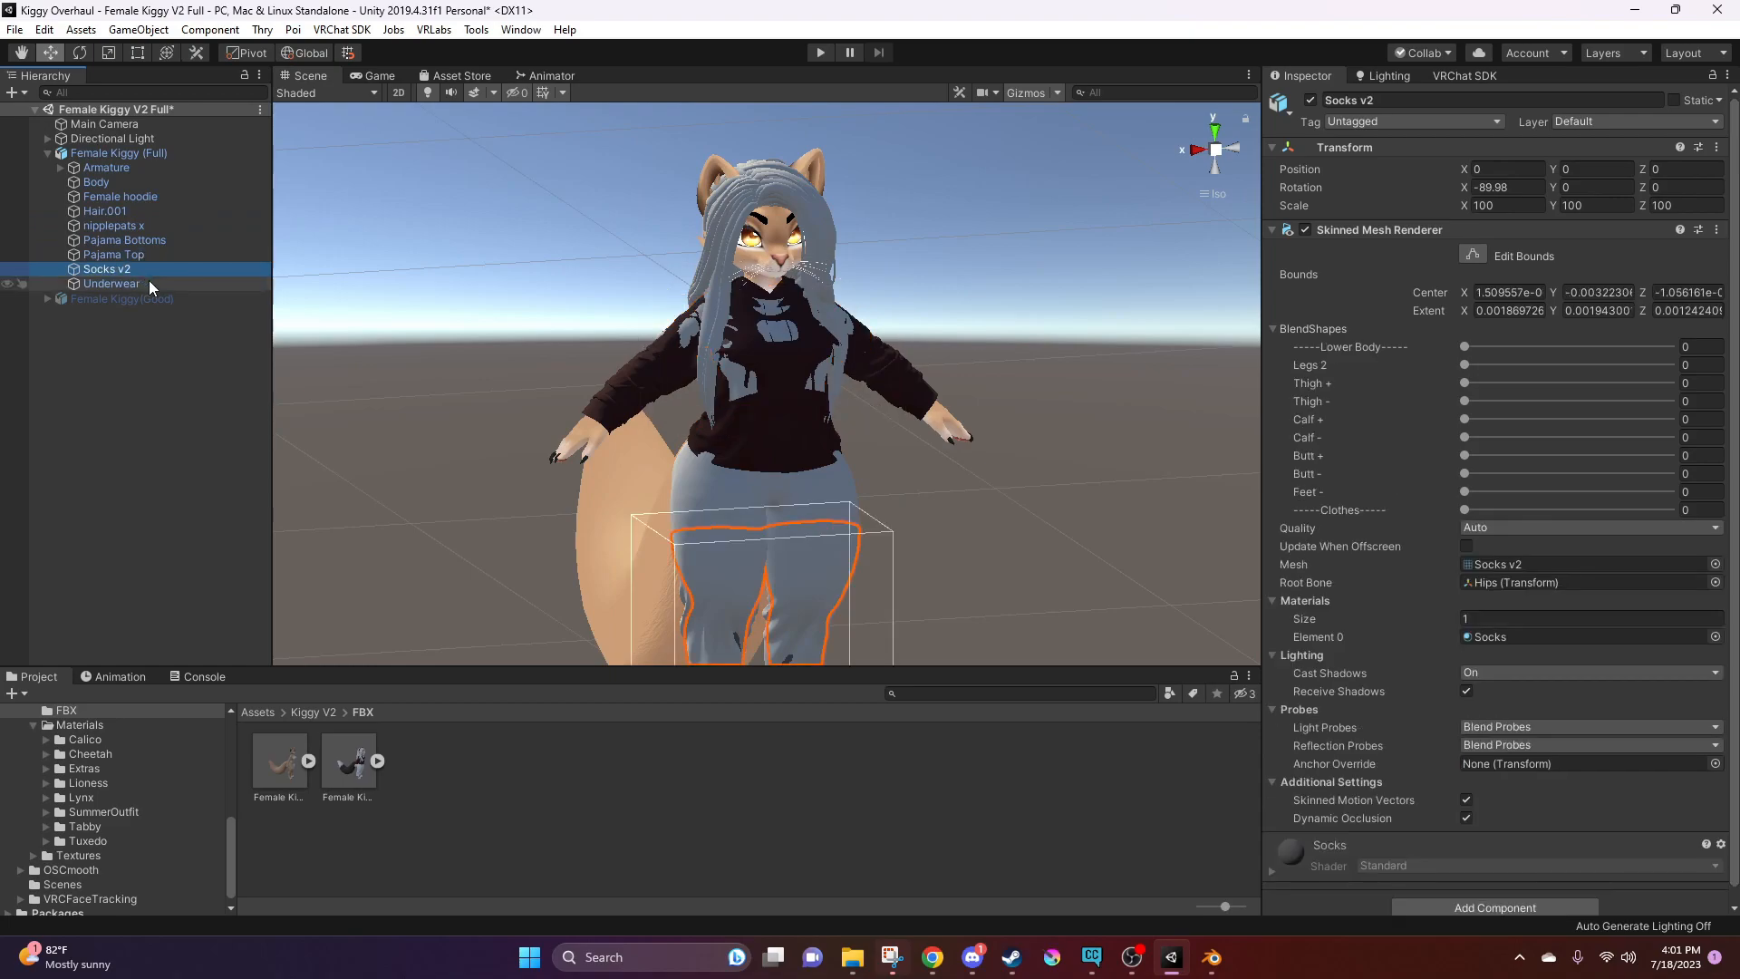
click(932, 274)
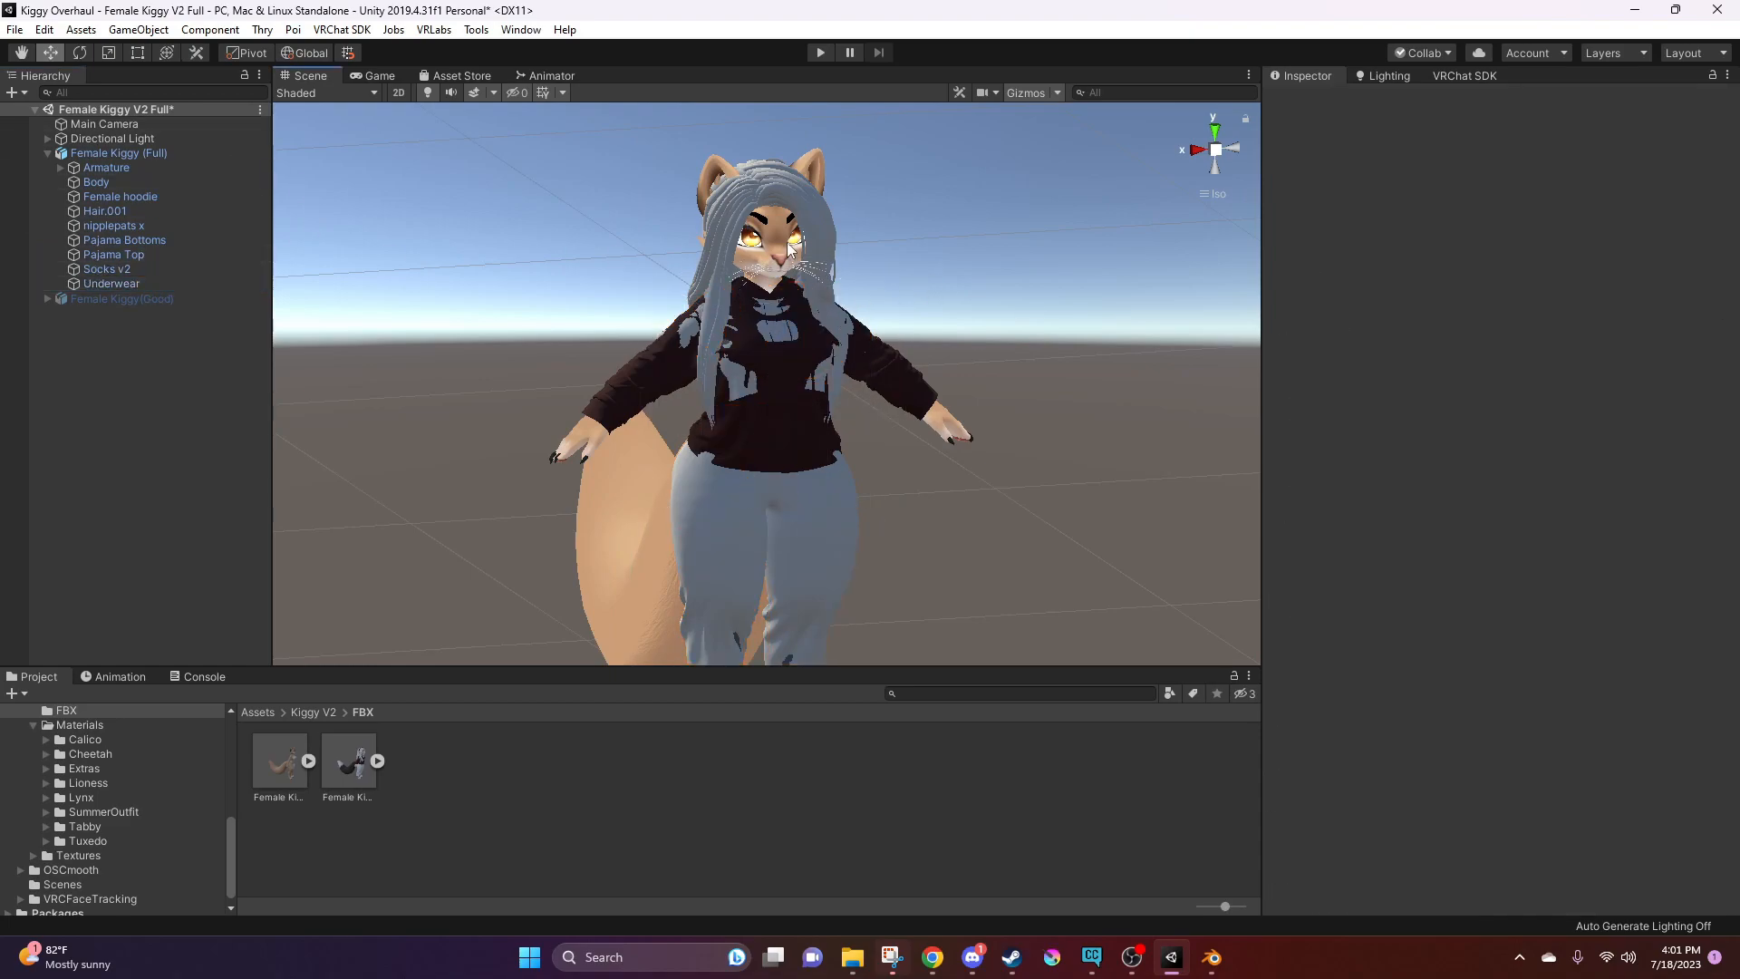
click(852, 304)
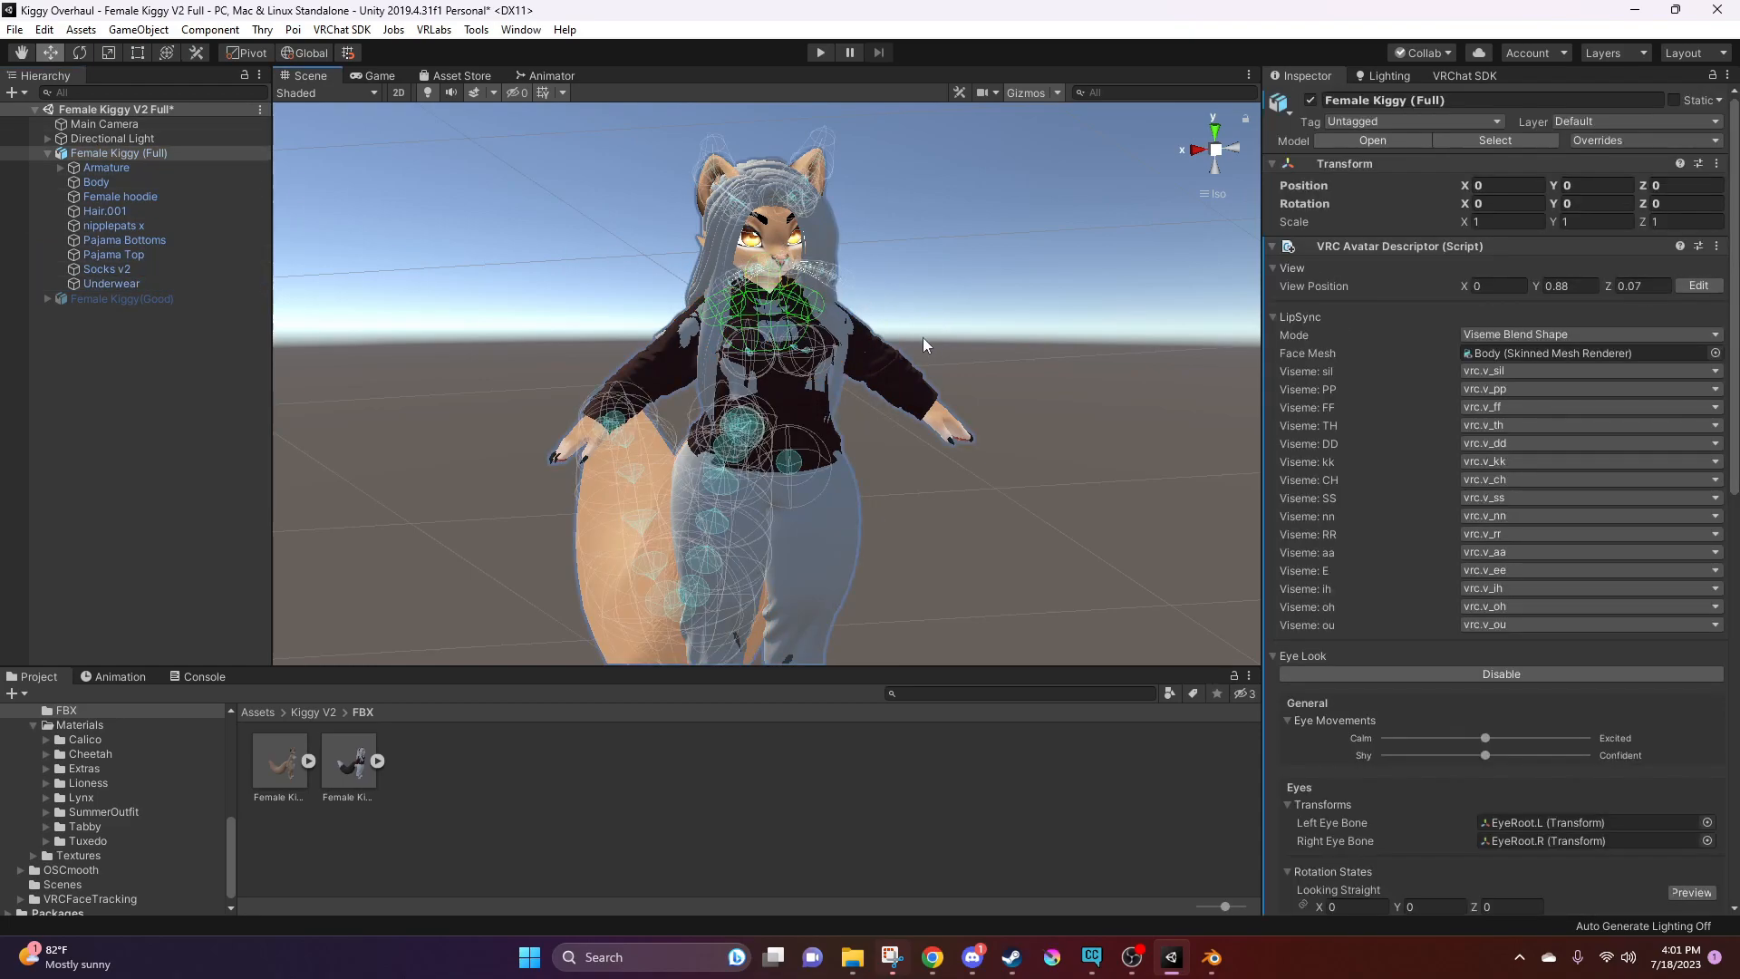
alt+drag(906, 276, 712, 258)
alt+drag(727, 348, 855, 363)
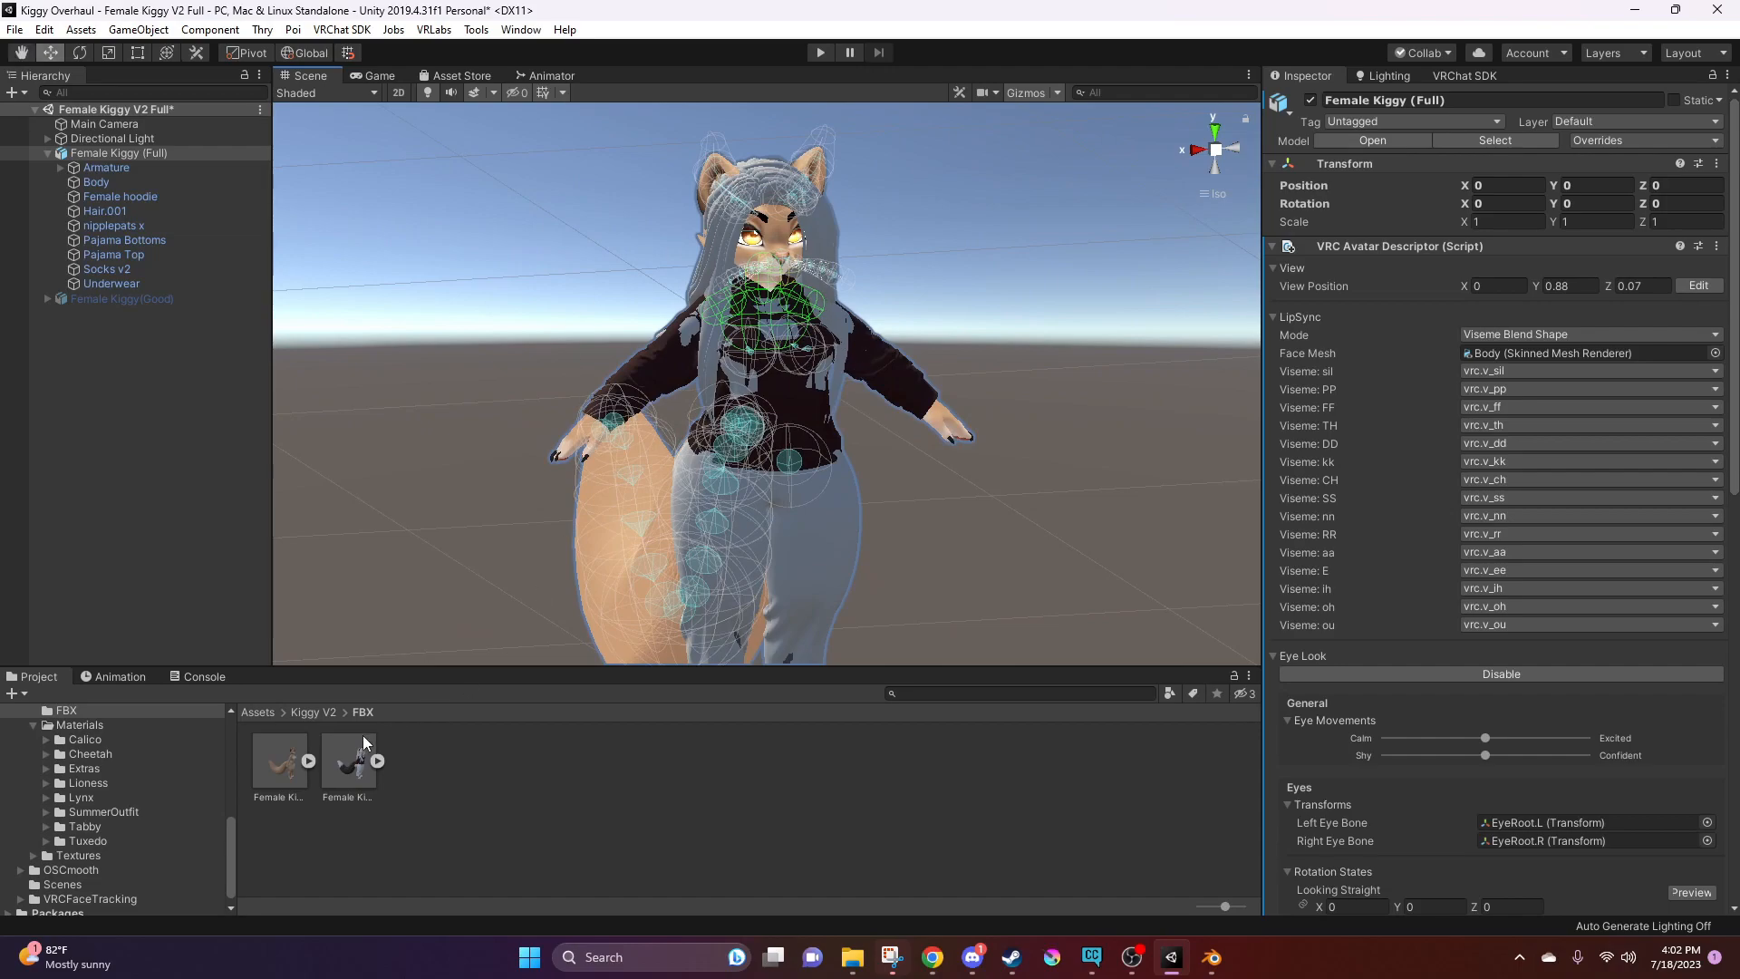
Set the rig animation type of the imported Female Kiggy.fbx to Humanoid and apply the import settings
click(349, 758)
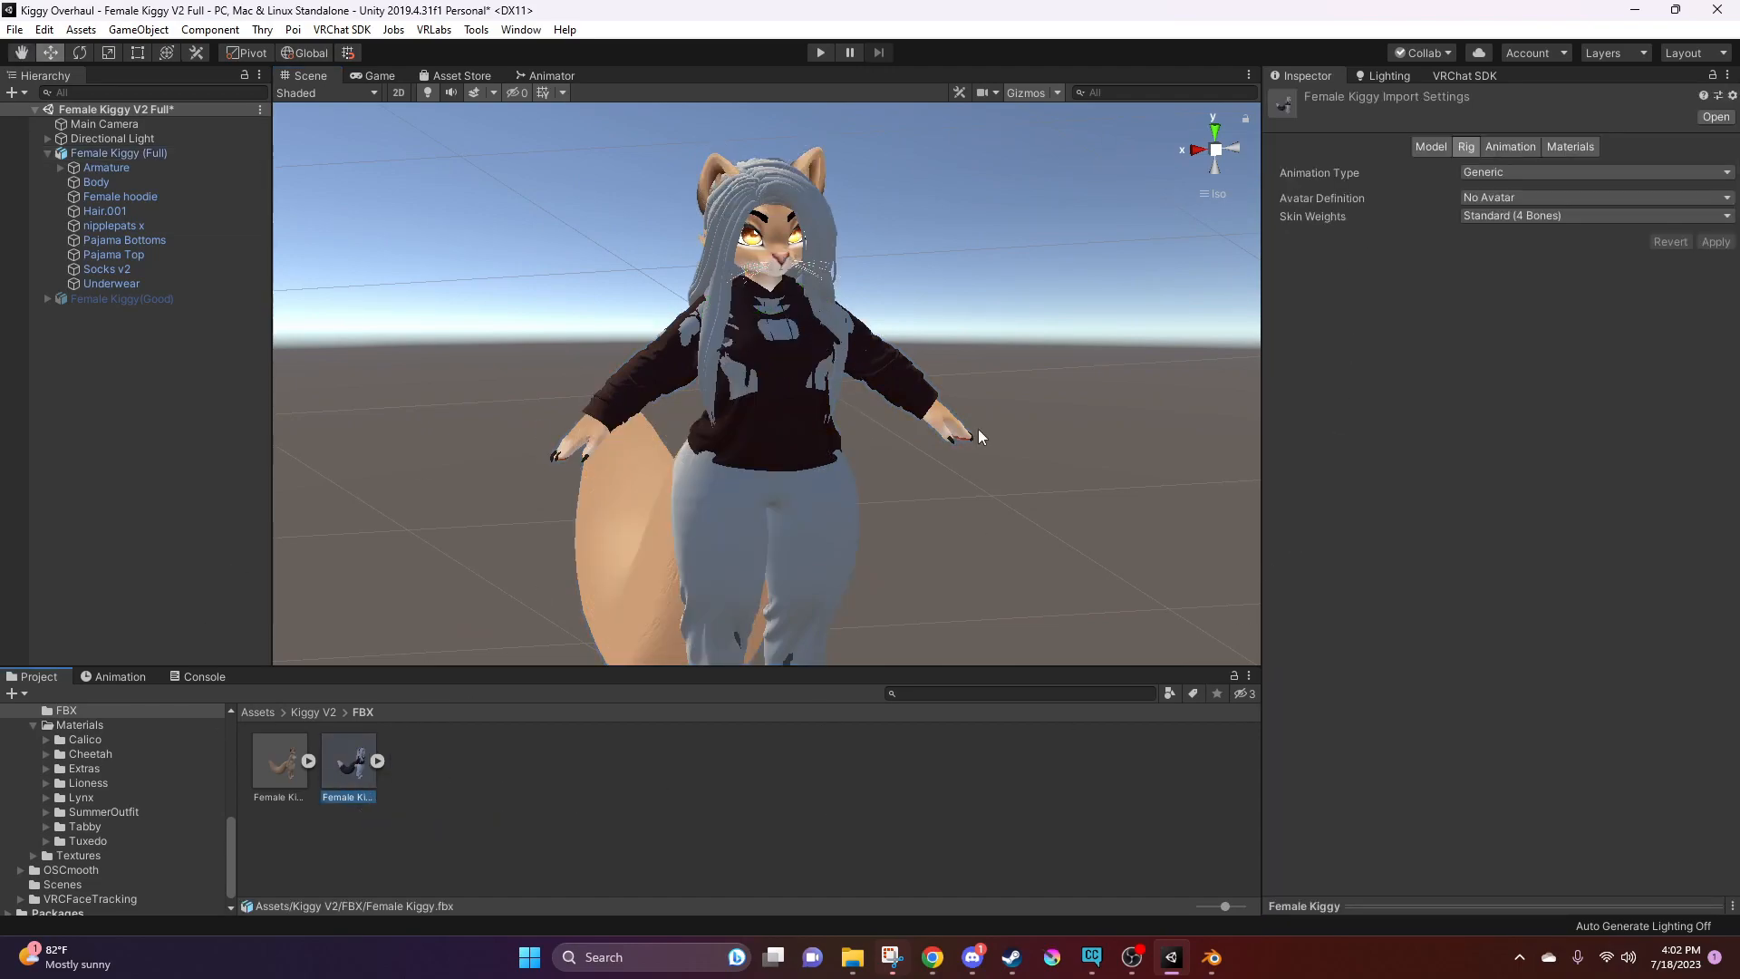
click(786, 266)
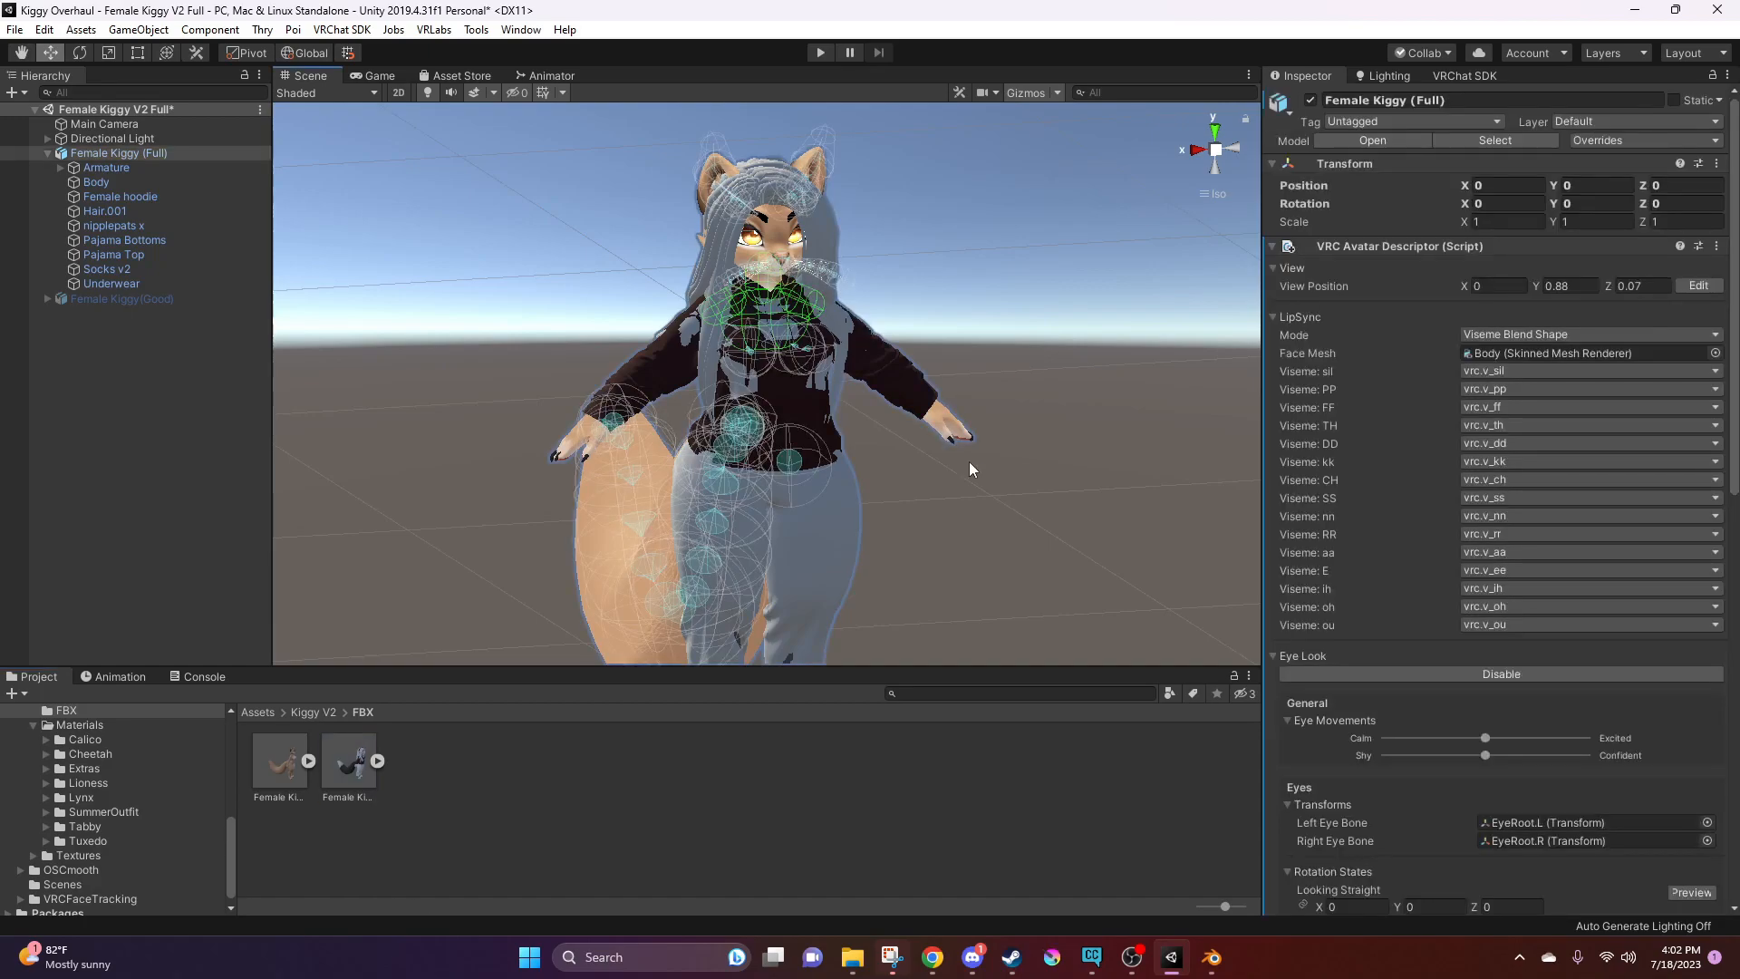
click(1495, 140)
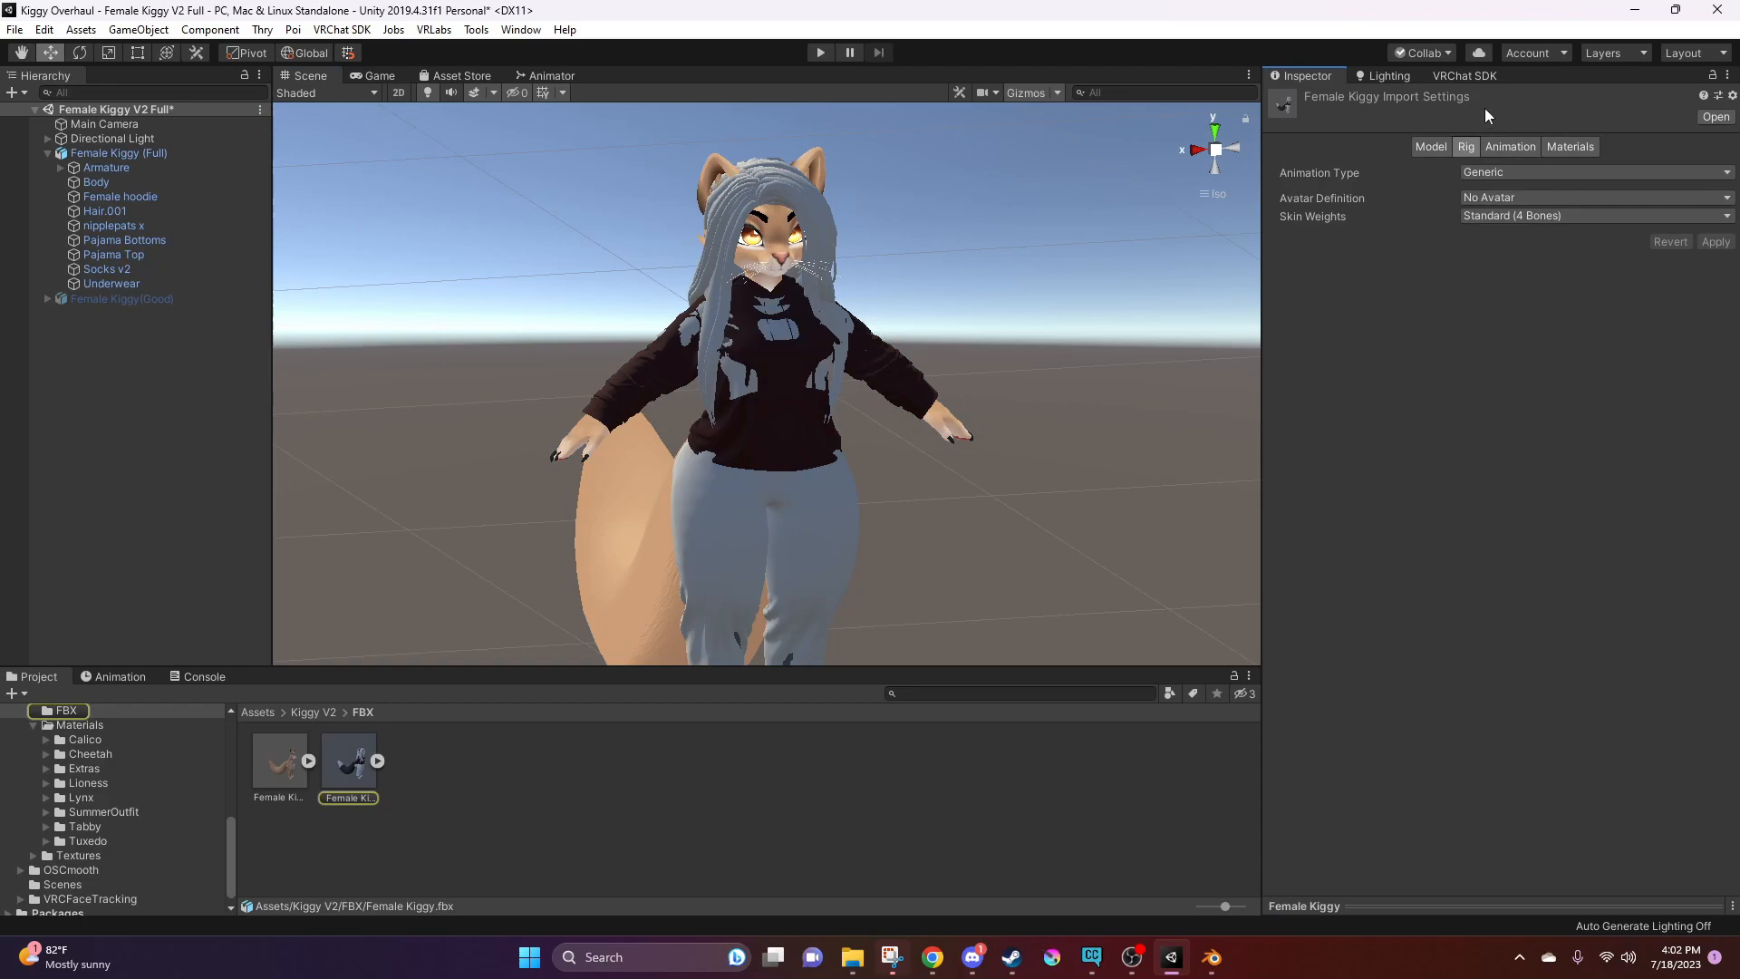
click(1495, 171)
click(1533, 251)
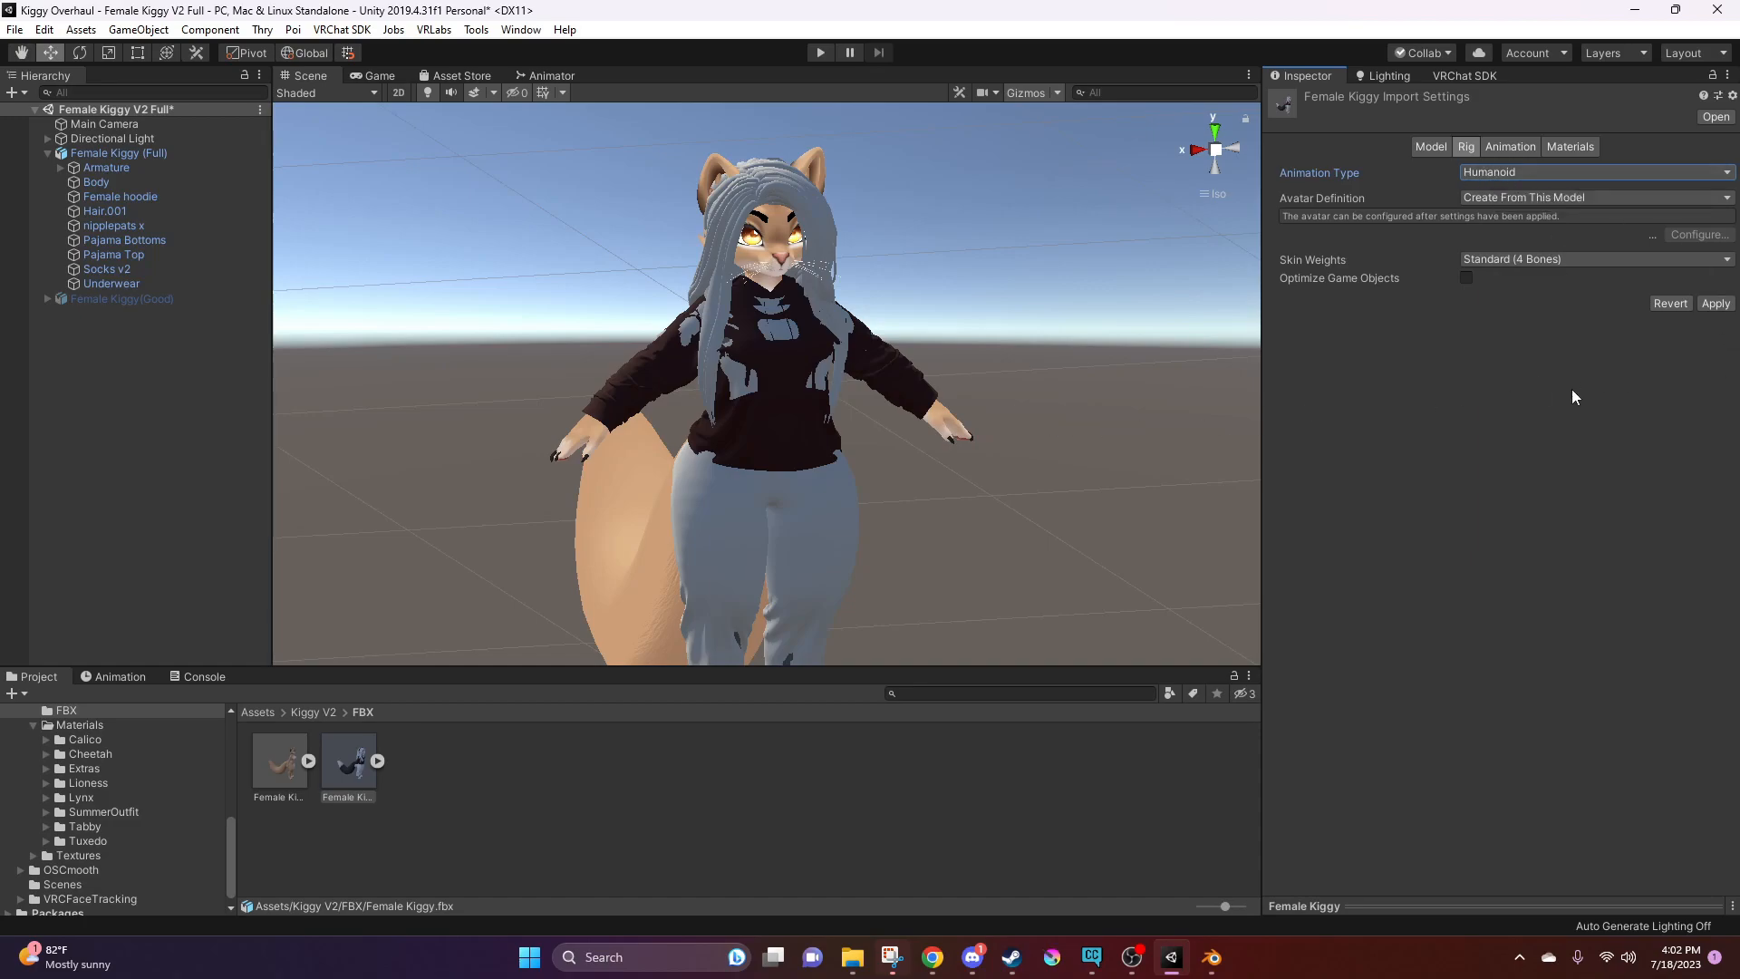
click(1715, 304)
Open the humanoid avatar configuration for Female Kiggy, saving the modified Female Kiggy V2 Full scene
right_drag(1003, 390, 1073, 366)
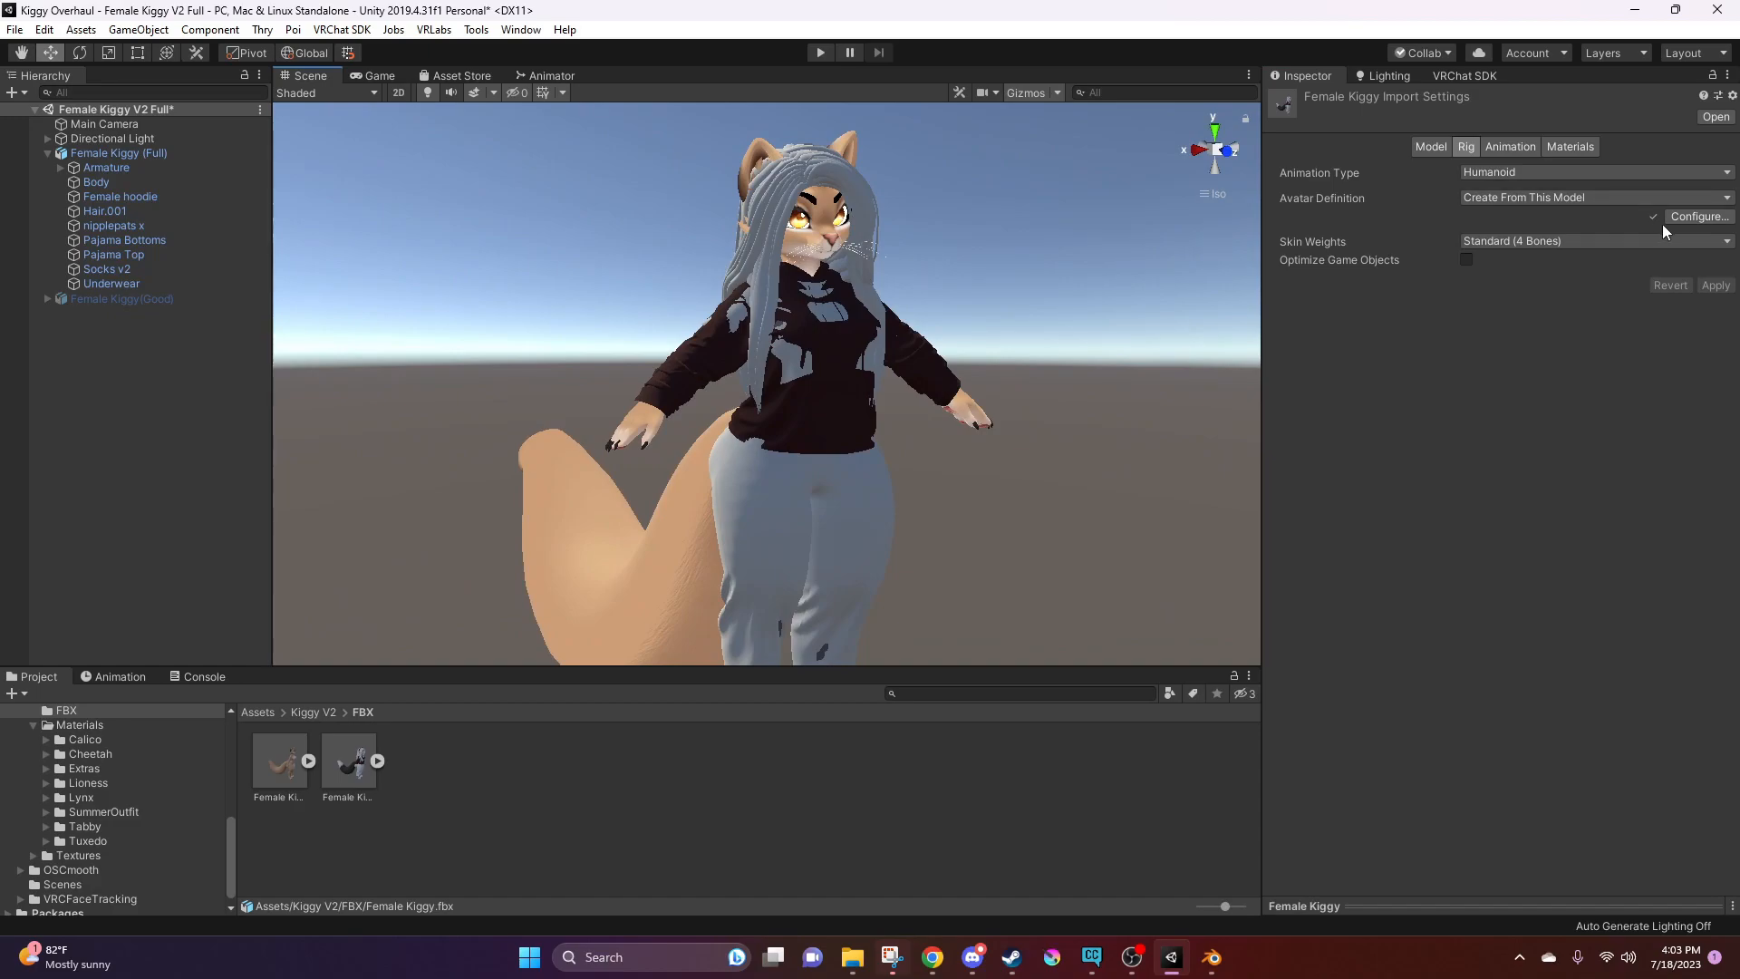
click(1689, 218)
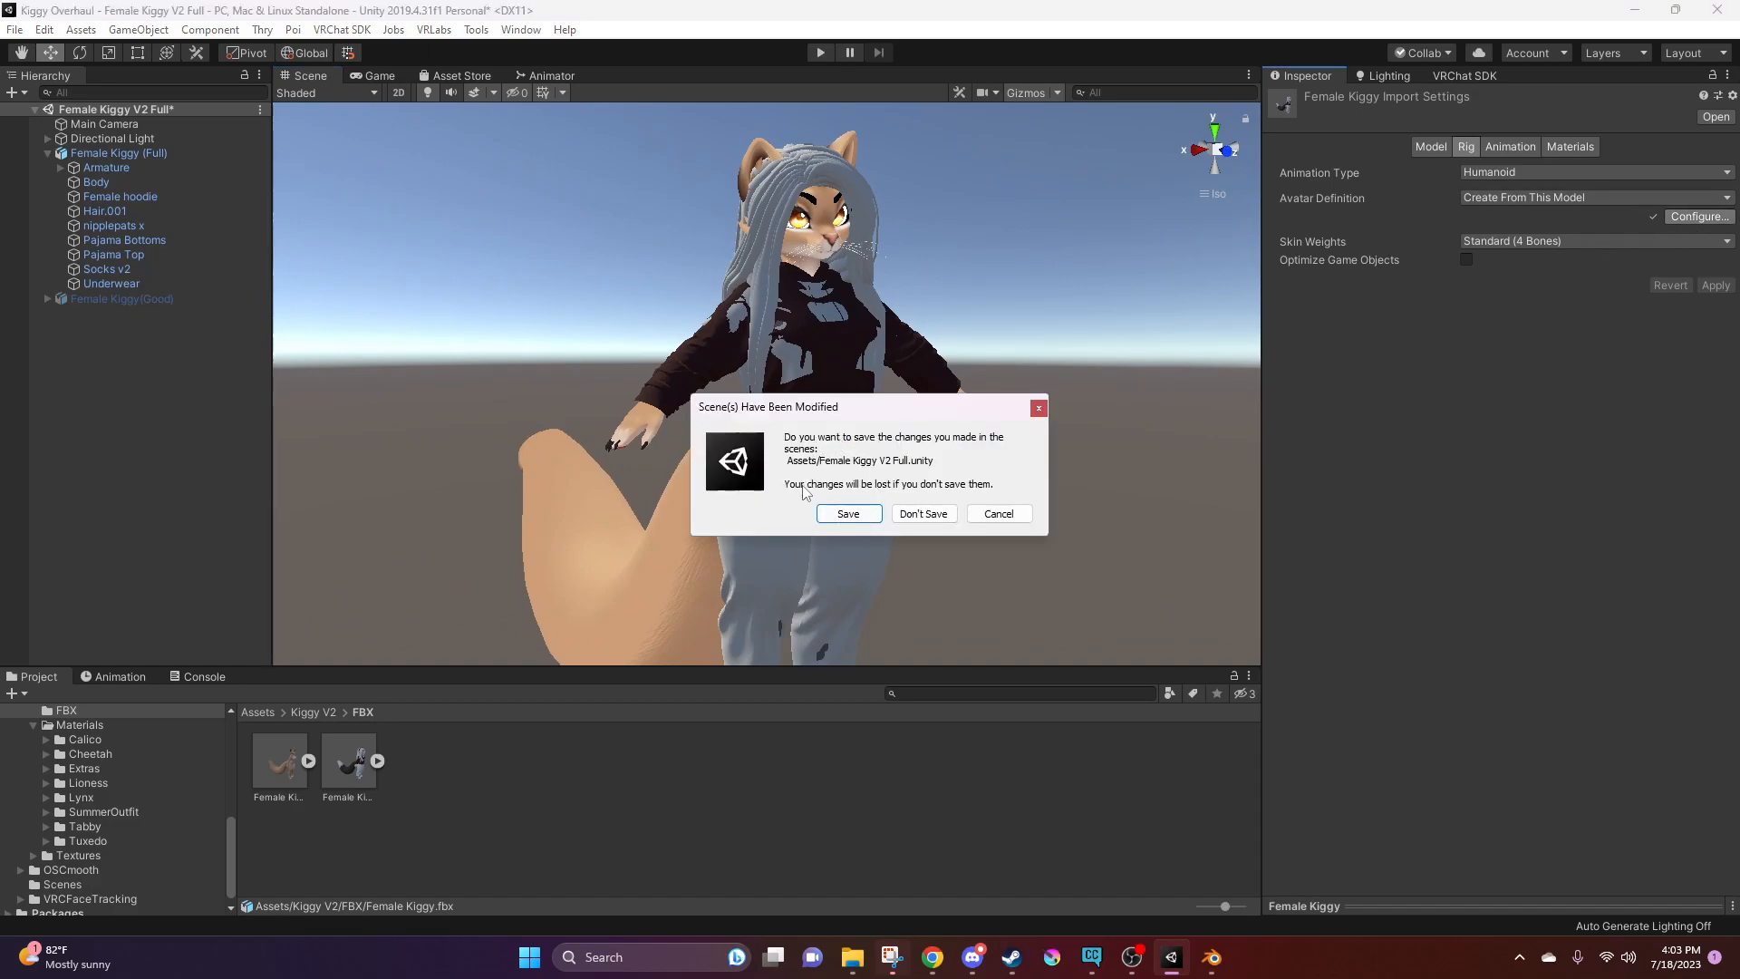
click(845, 514)
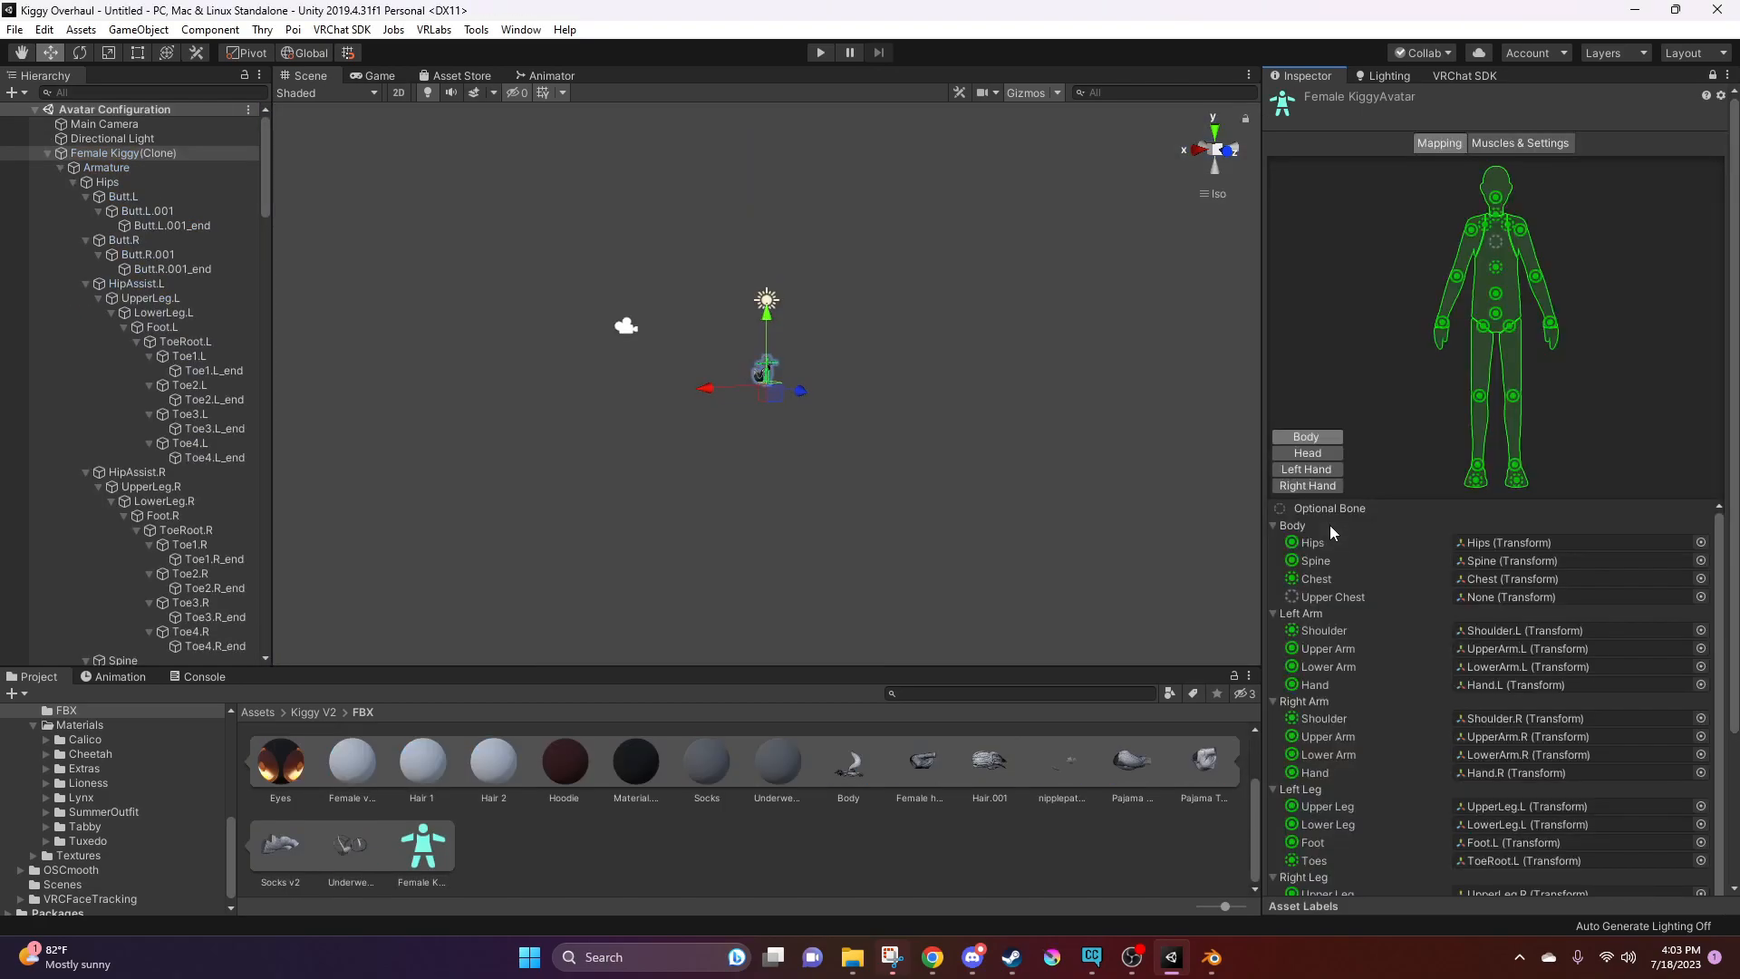
Examine the avatar's skeleton in the scene from several angles and check its body bone mapping
scroll(785, 356, up, 5)
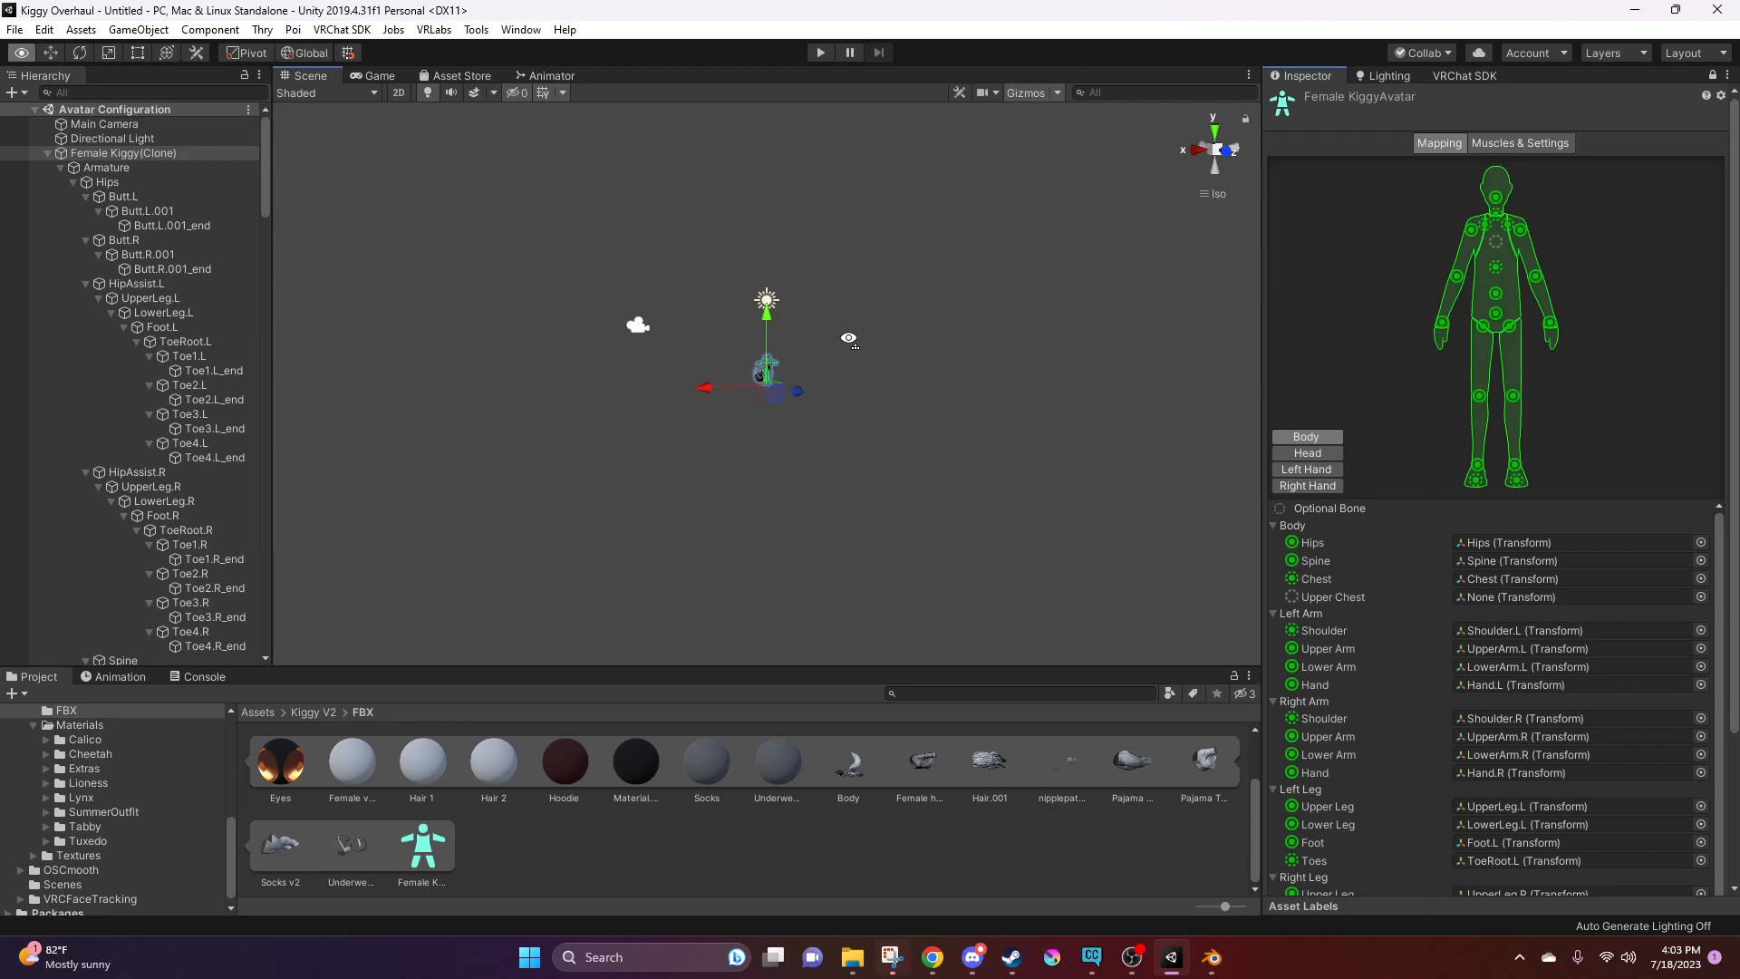
scroll(785, 356, up, 4)
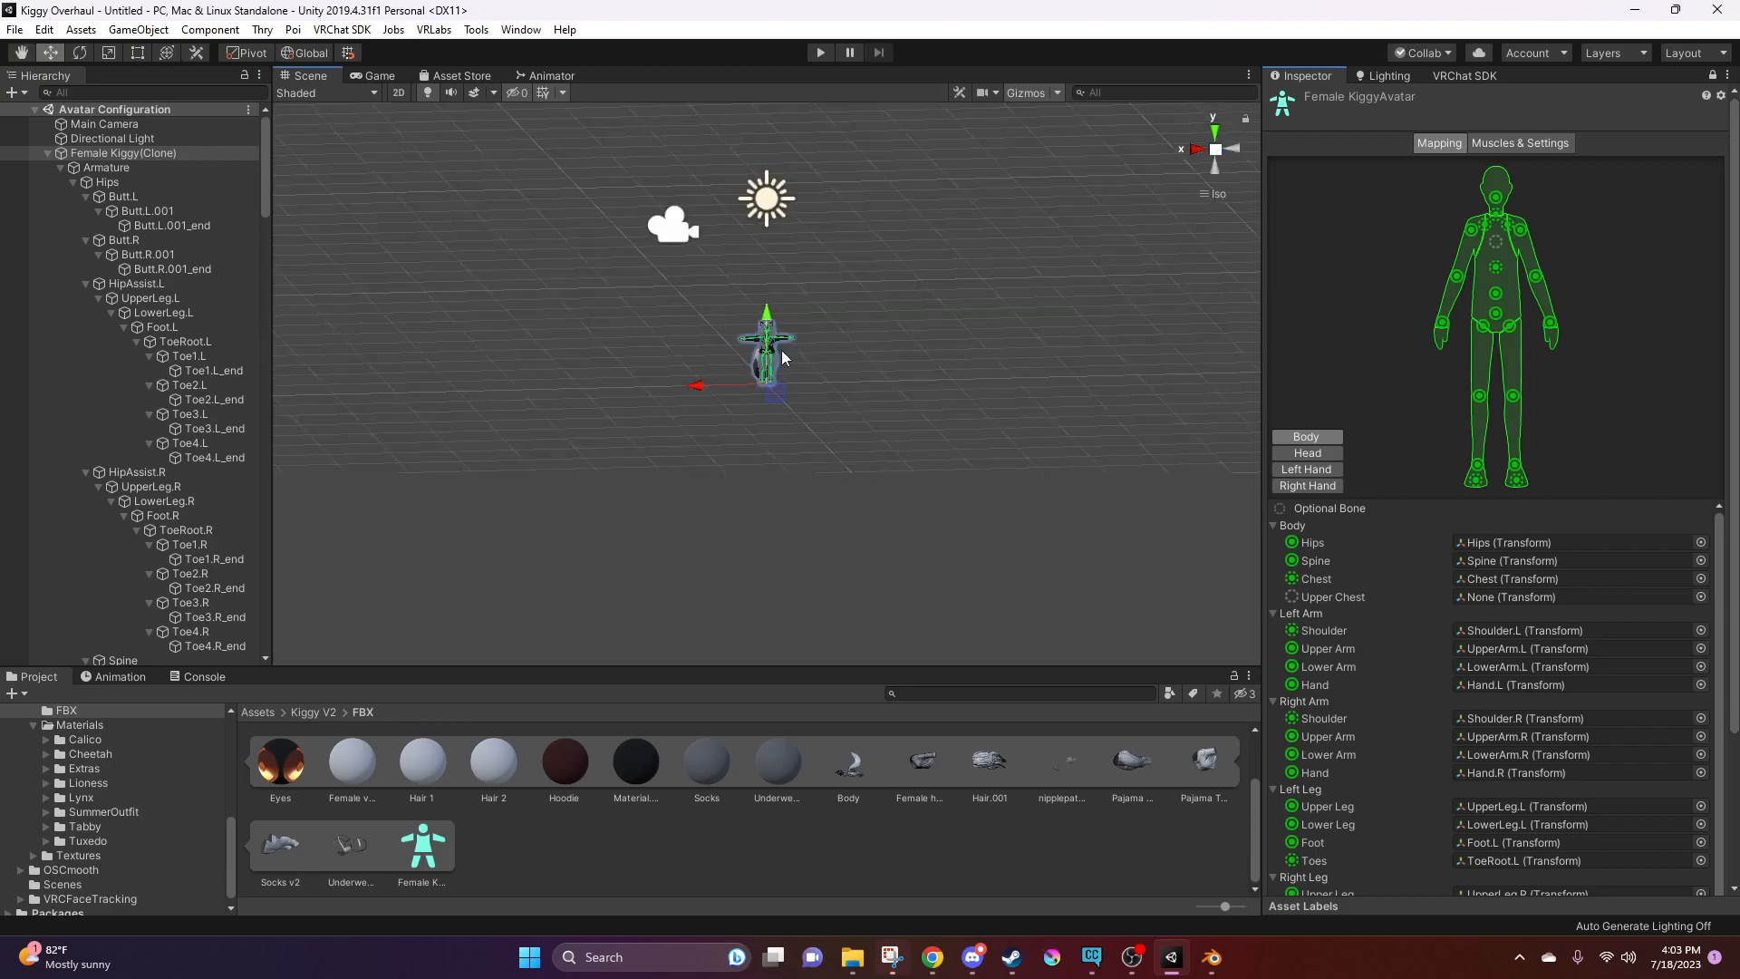
alt+drag(852, 341, 691, 327)
right_drag(691, 326, 654, 323)
middle_drag(812, 190, 808, 248)
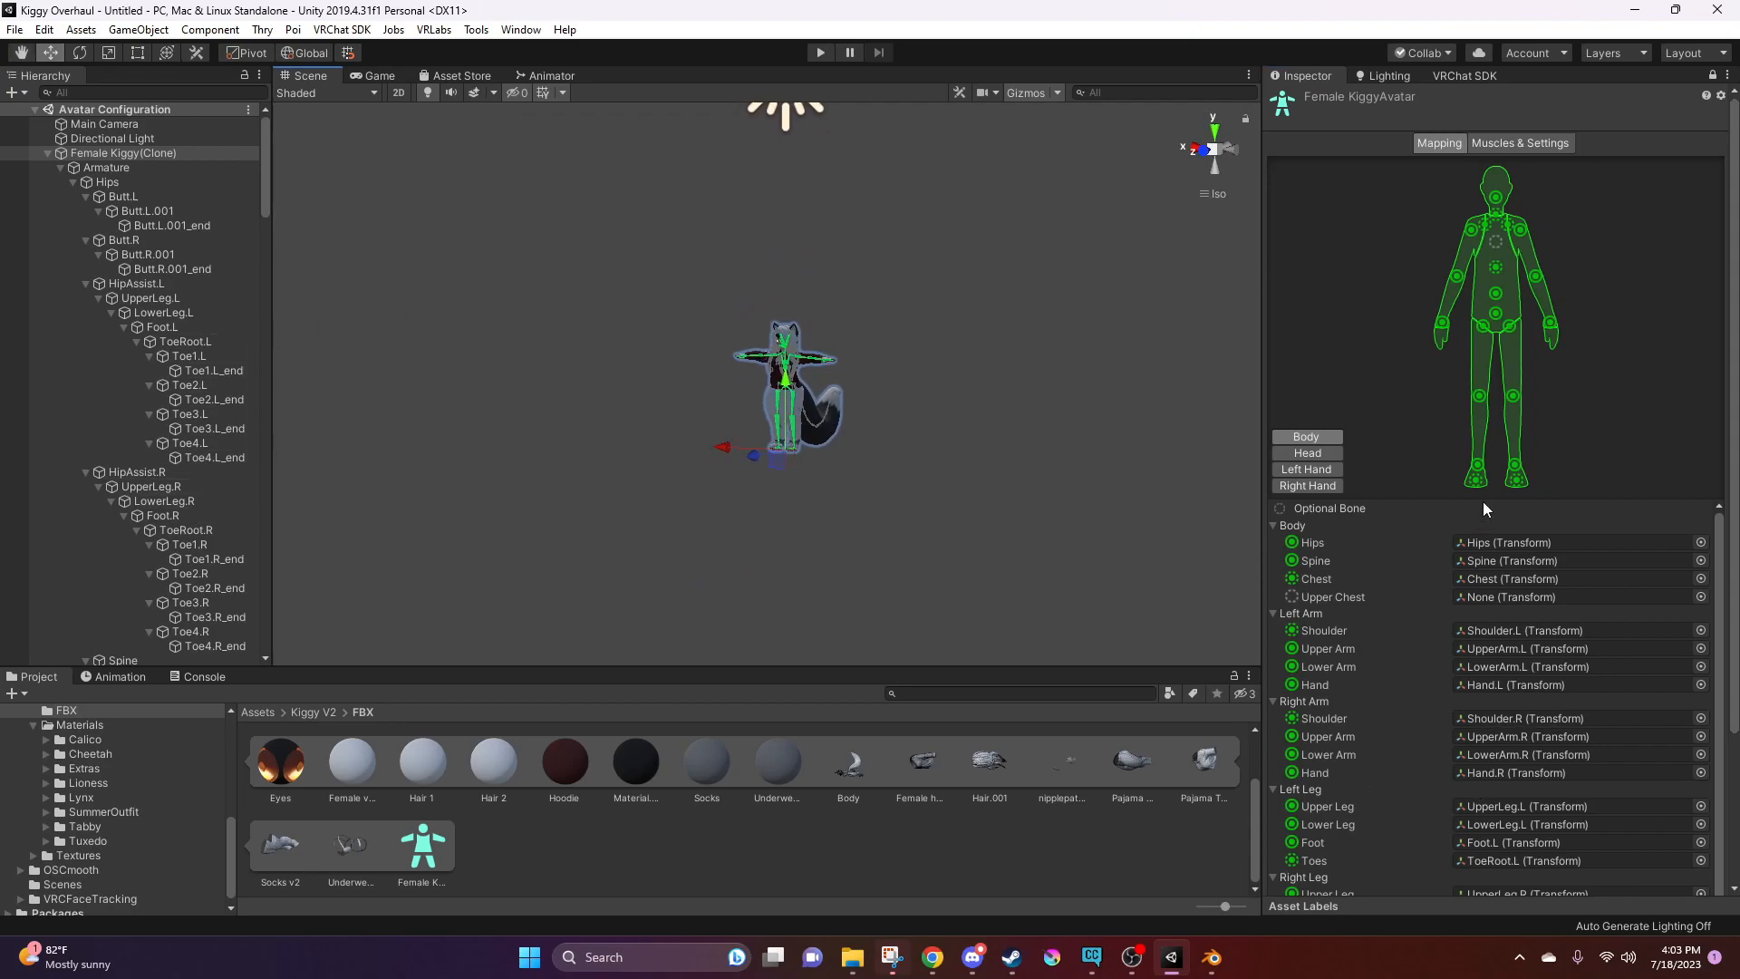
right_drag(783, 440, 1079, 484)
scroll(850, 346, up, 13)
scroll(856, 355, up, 10)
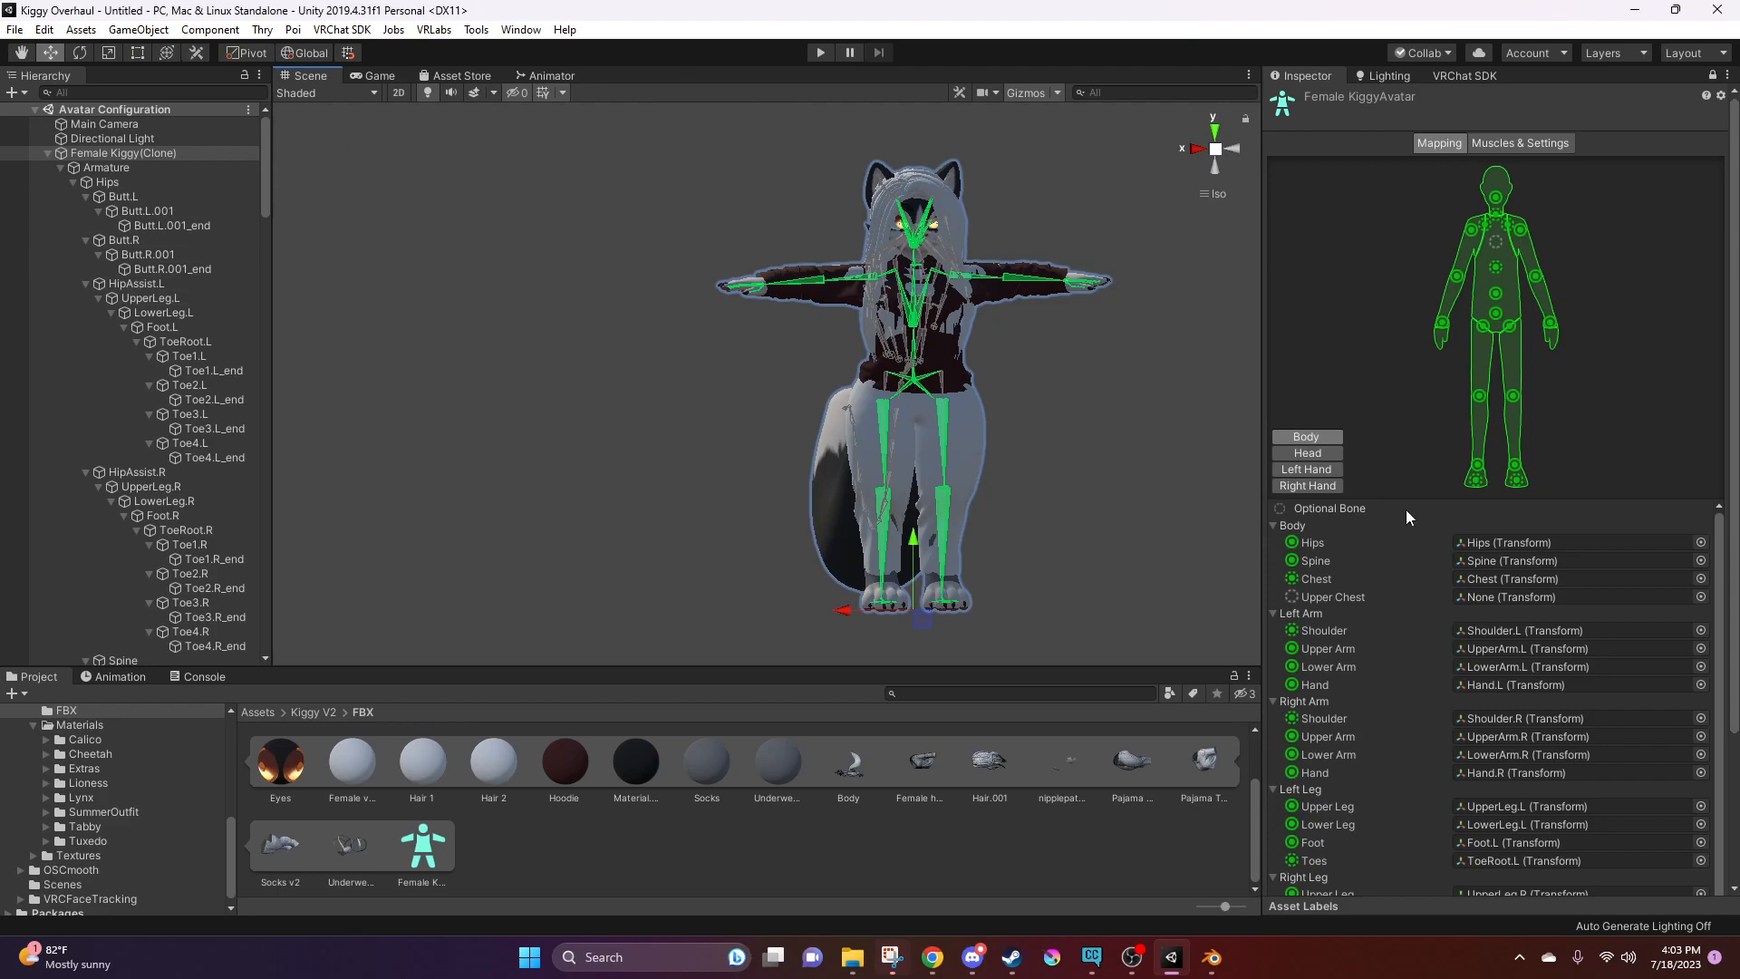
Remove the Jaw bone assignment from the avatar's head mapping, apply the change and finish the avatar configuration
click(1305, 453)
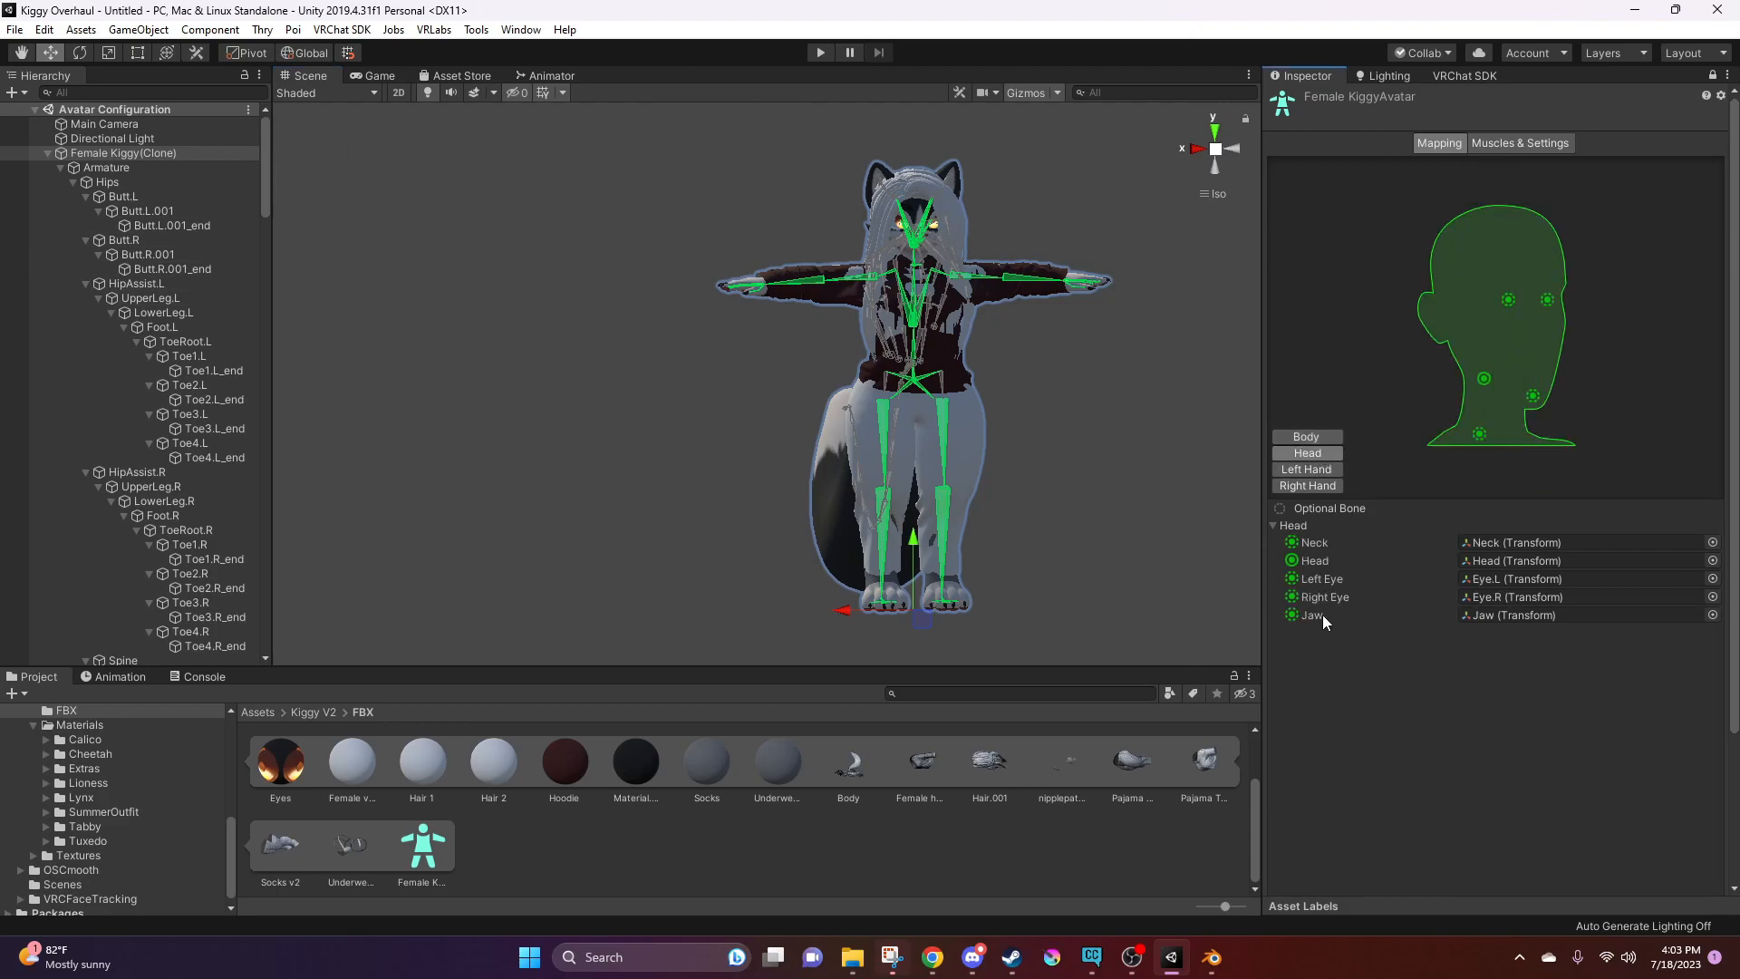
click(1514, 614)
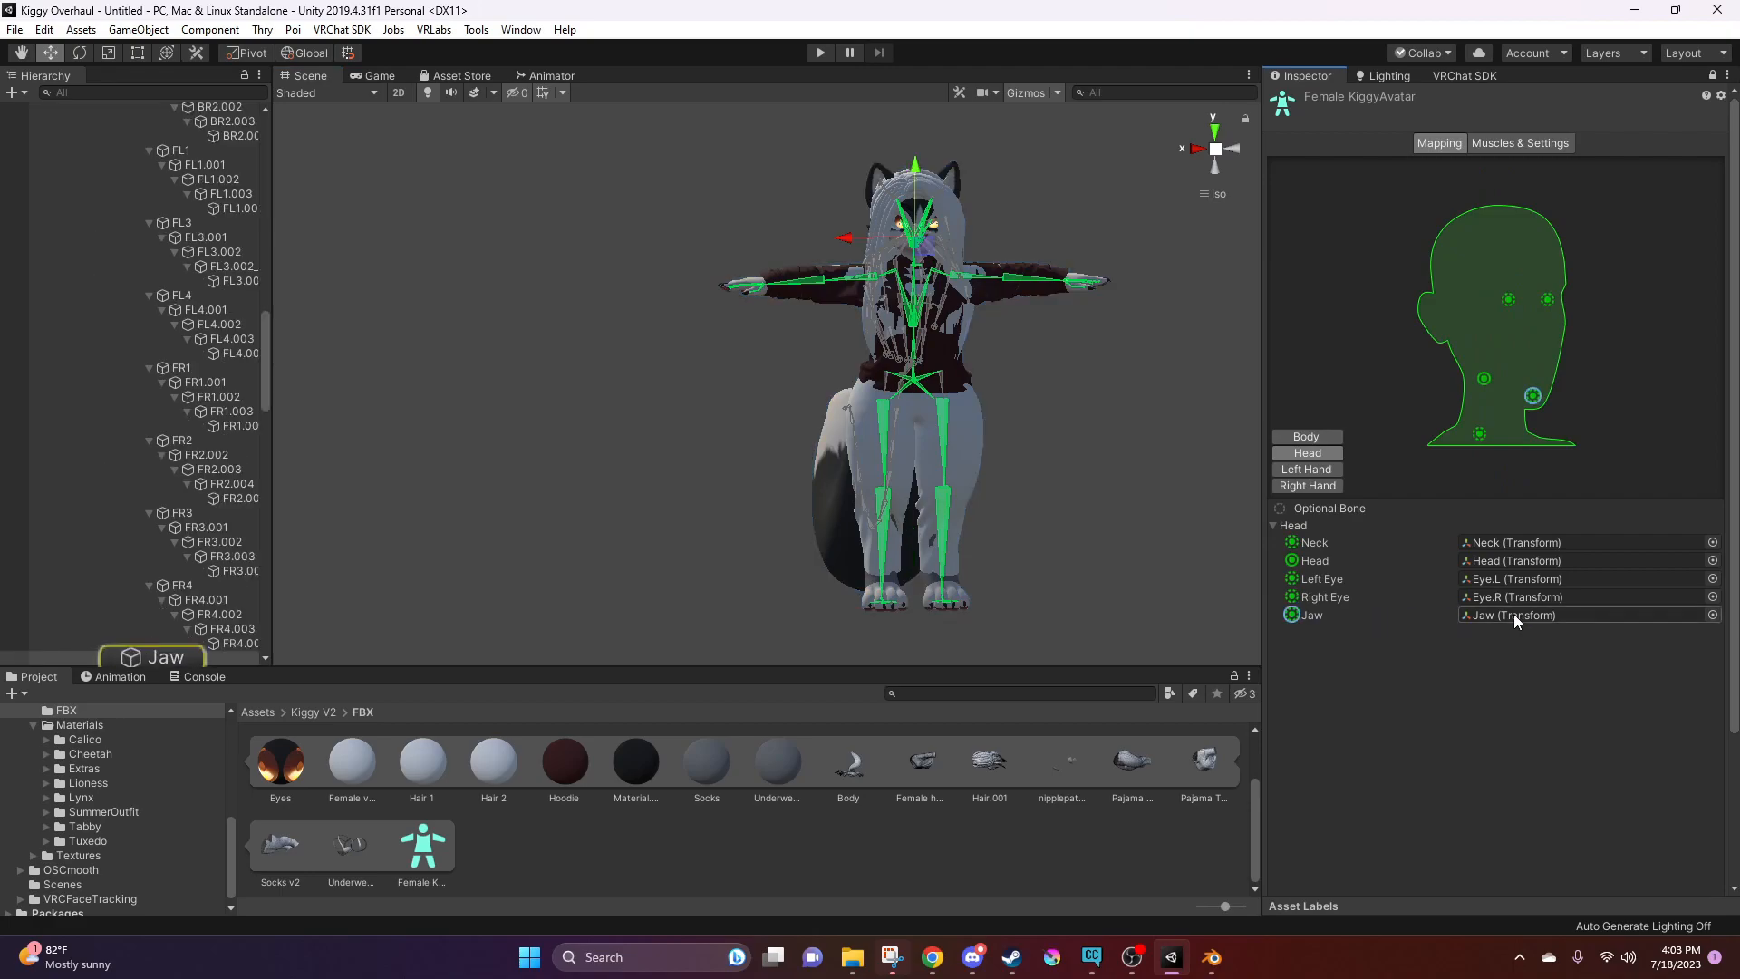
key(Delete)
alt+drag(1167, 497, 1253, 460)
mouse_move(1067, 531)
alt+mouse_down()
mouse_move(902, 499)
mouse_move(975, 554)
alt+mouse_up()
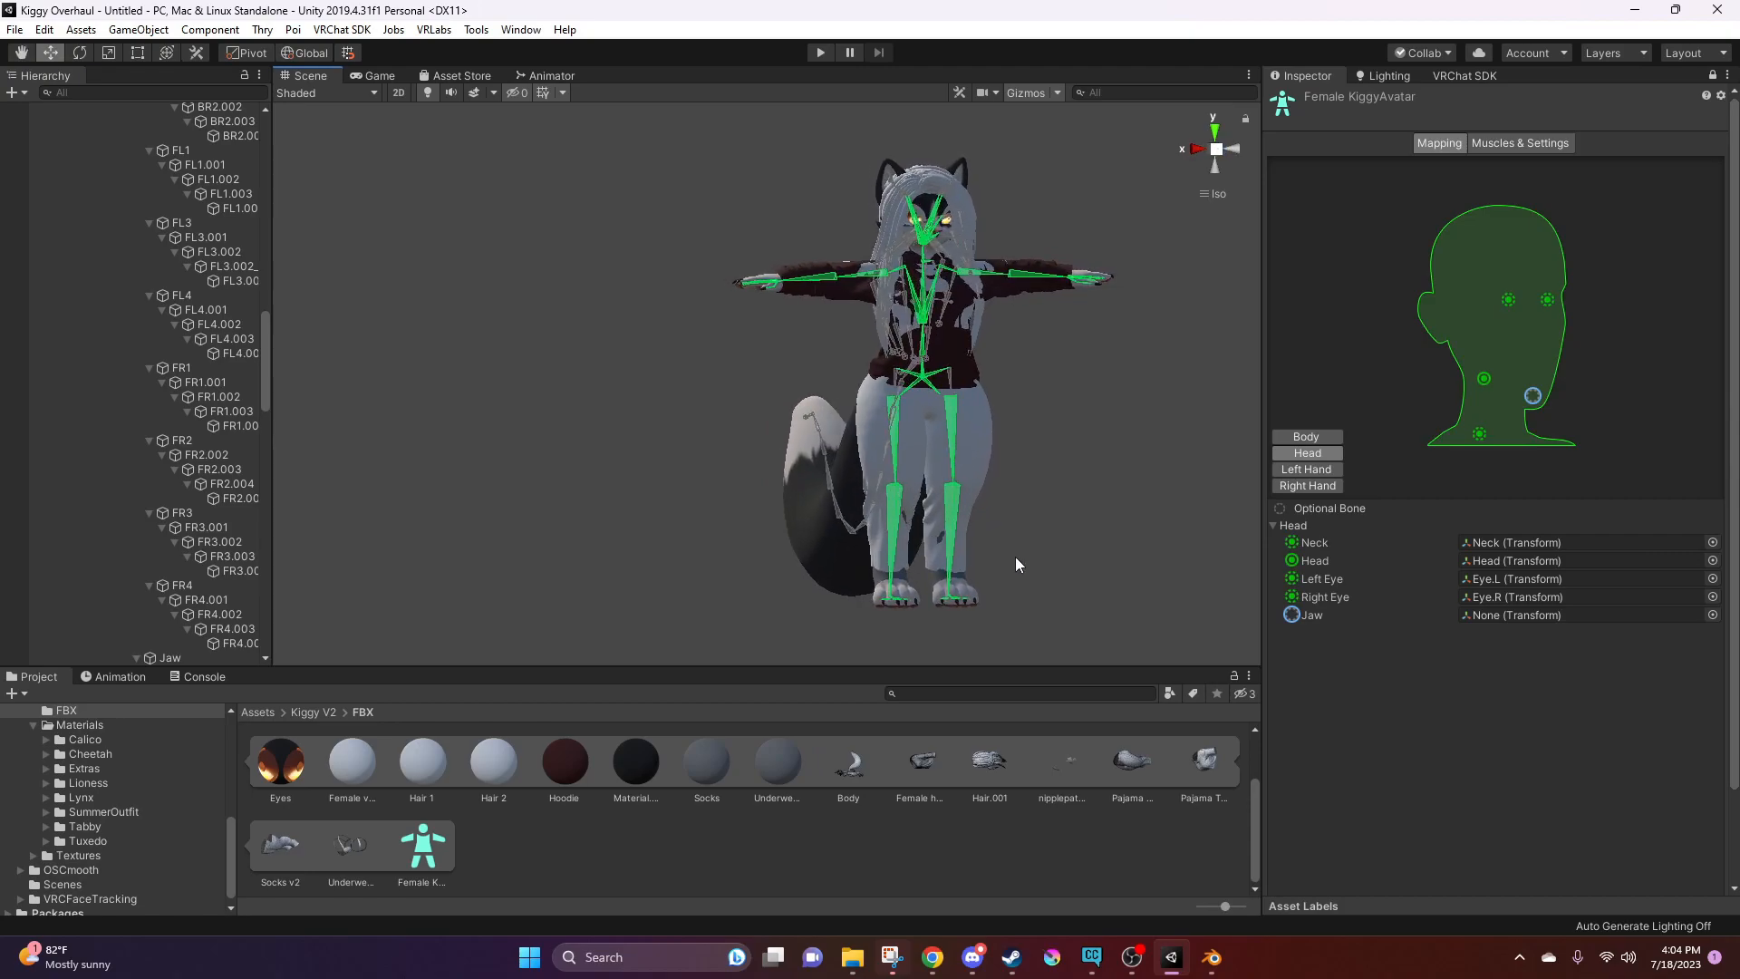
scroll(1475, 736, down, 3)
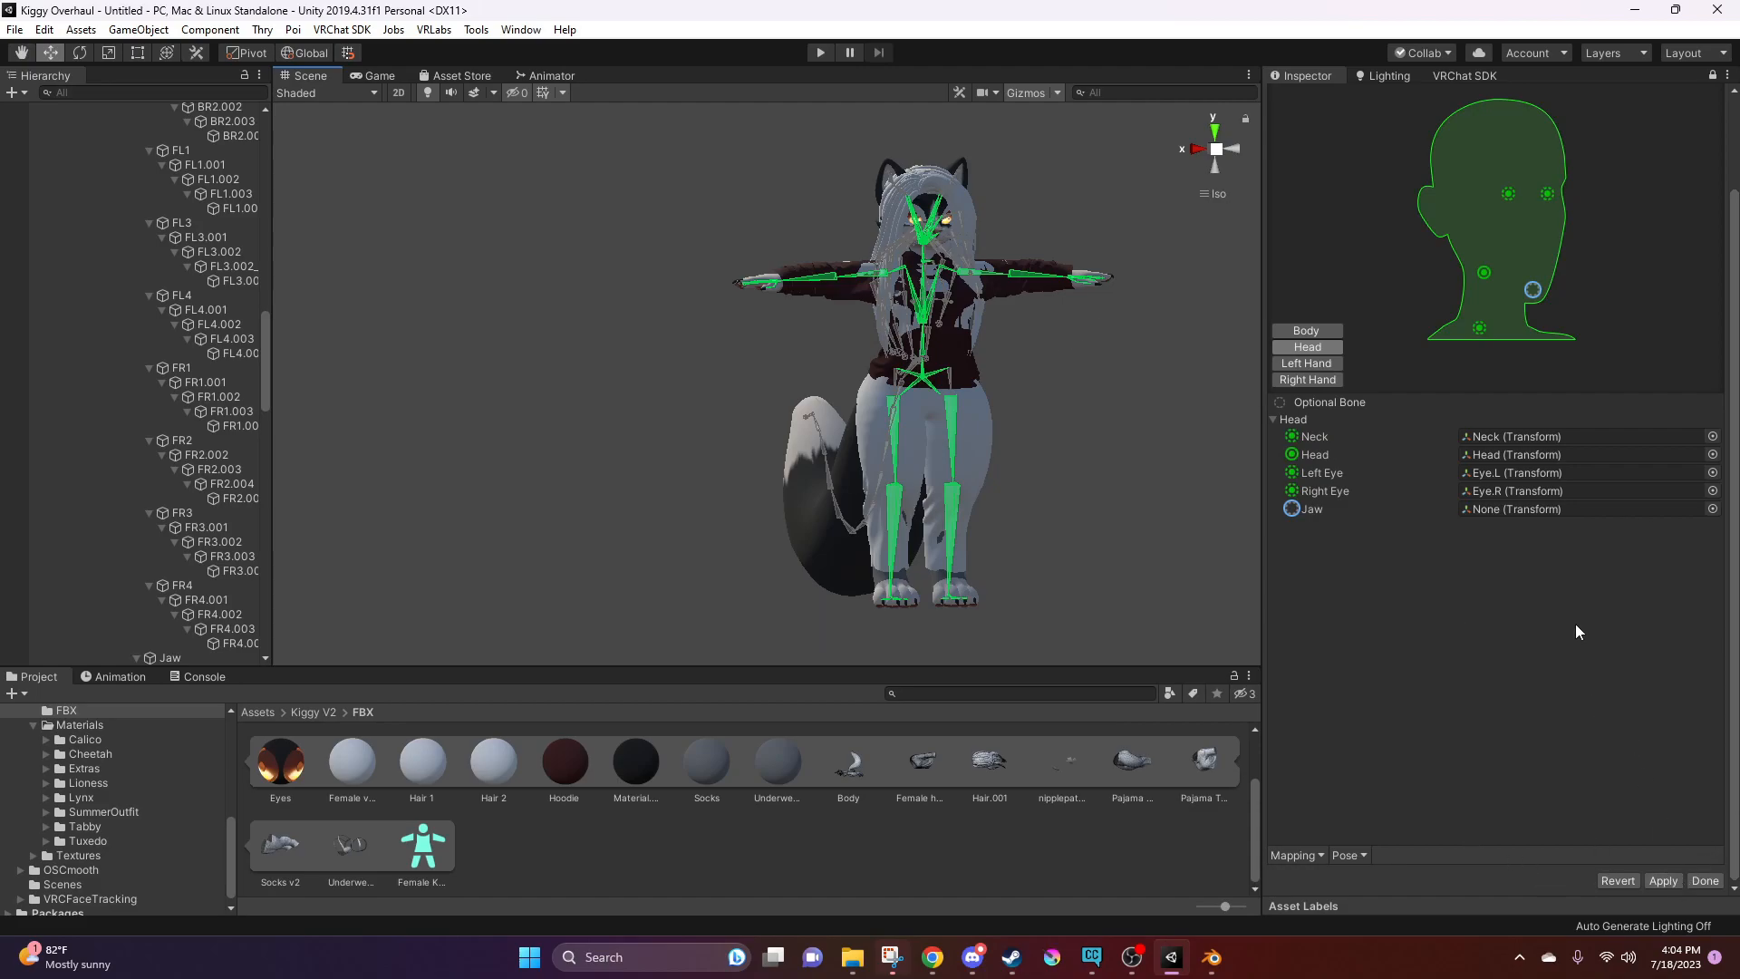
click(1664, 879)
click(1704, 881)
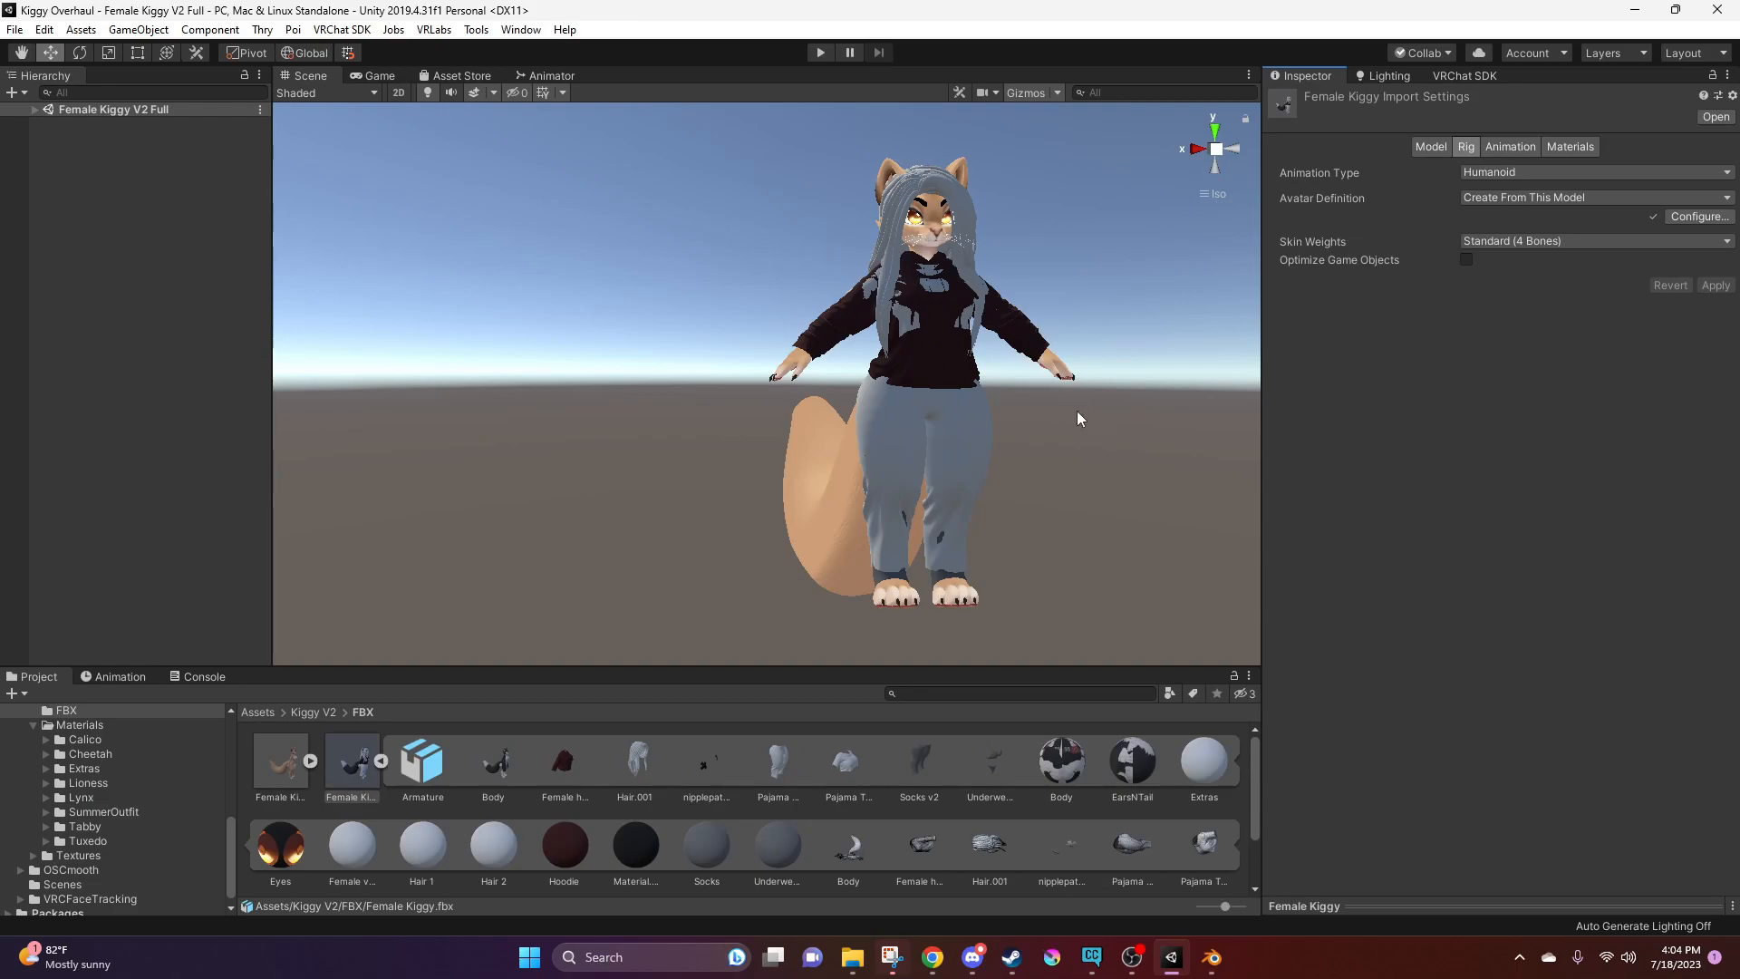
Expand the Female Kiggy V2 Full scene, select Female Kiggy (Full) and inspect the avatar from several sides
middle_drag(1035, 421, 995, 432)
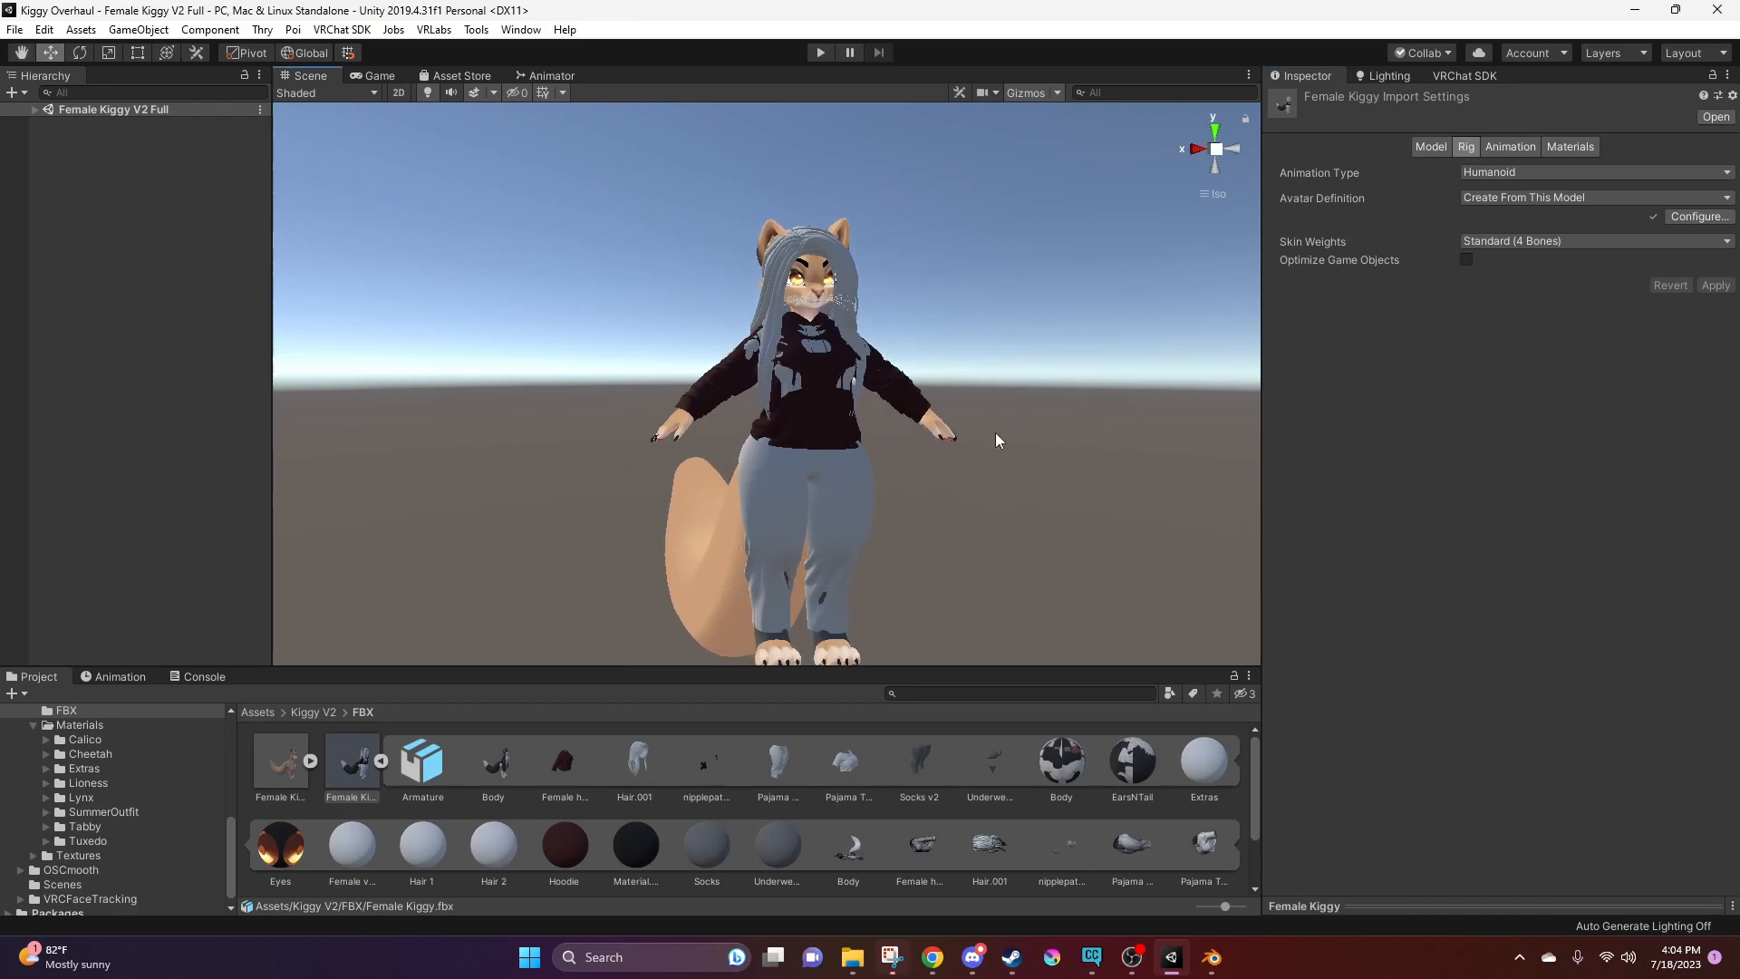
click(34, 109)
click(112, 154)
alt+drag(603, 292, 876, 306)
alt+drag(798, 302, 690, 311)
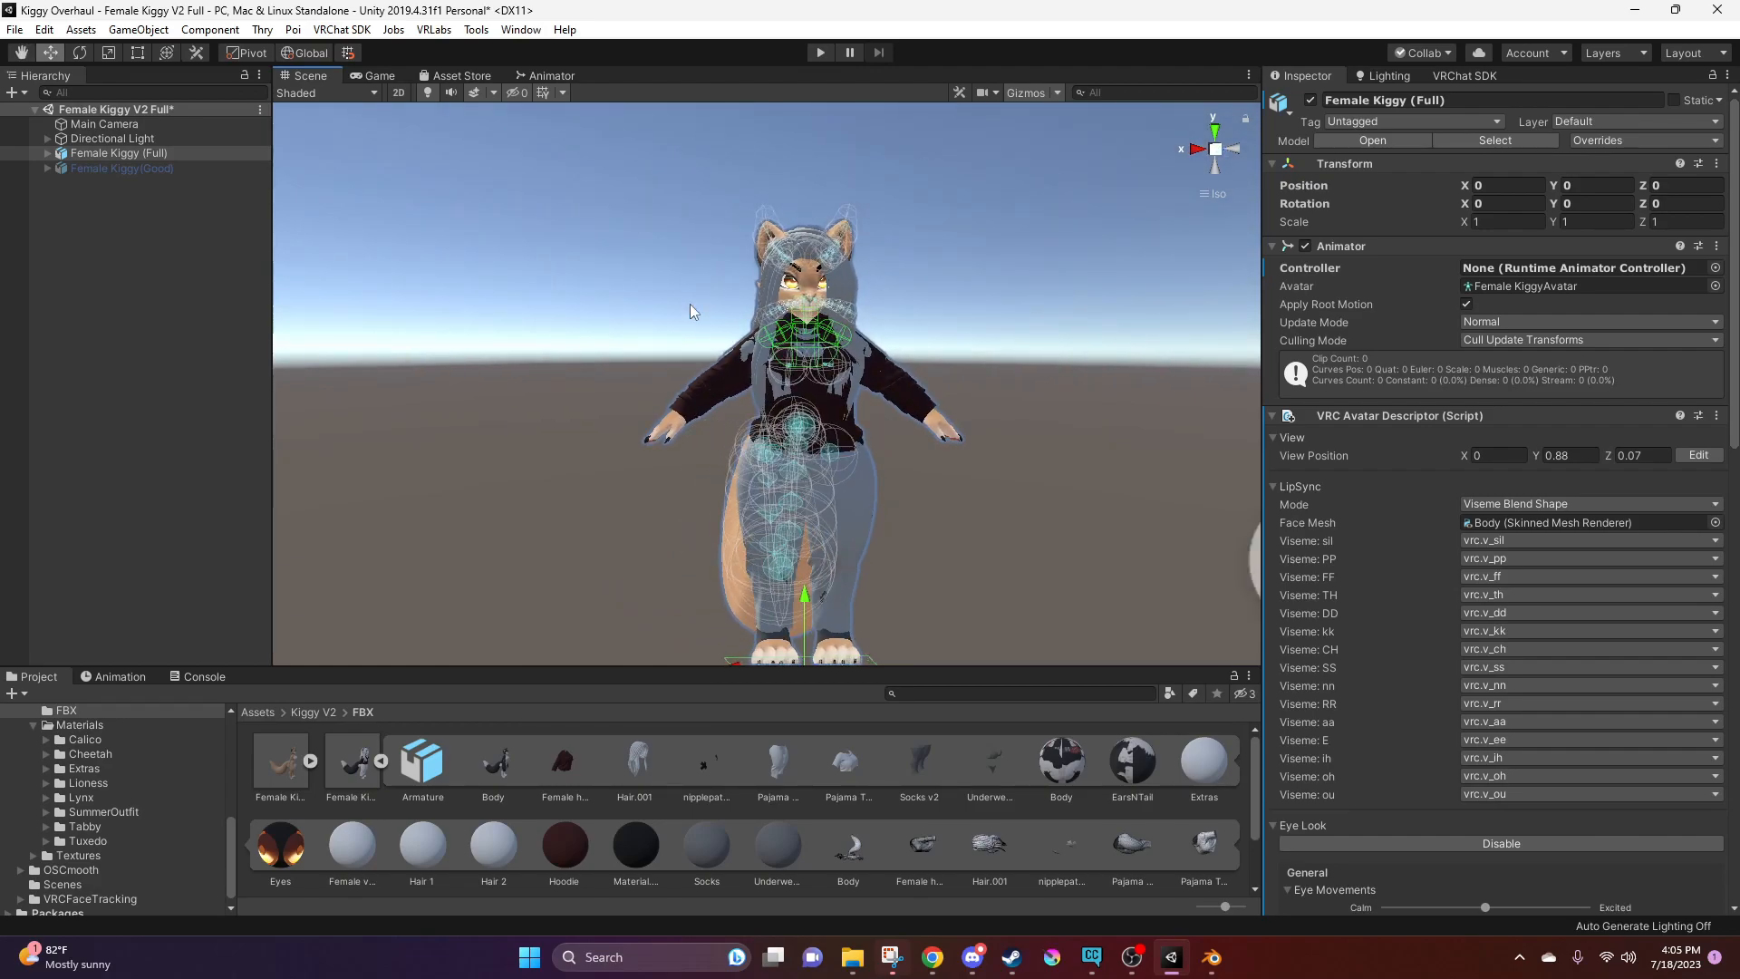
alt+drag(731, 469, 876, 449)
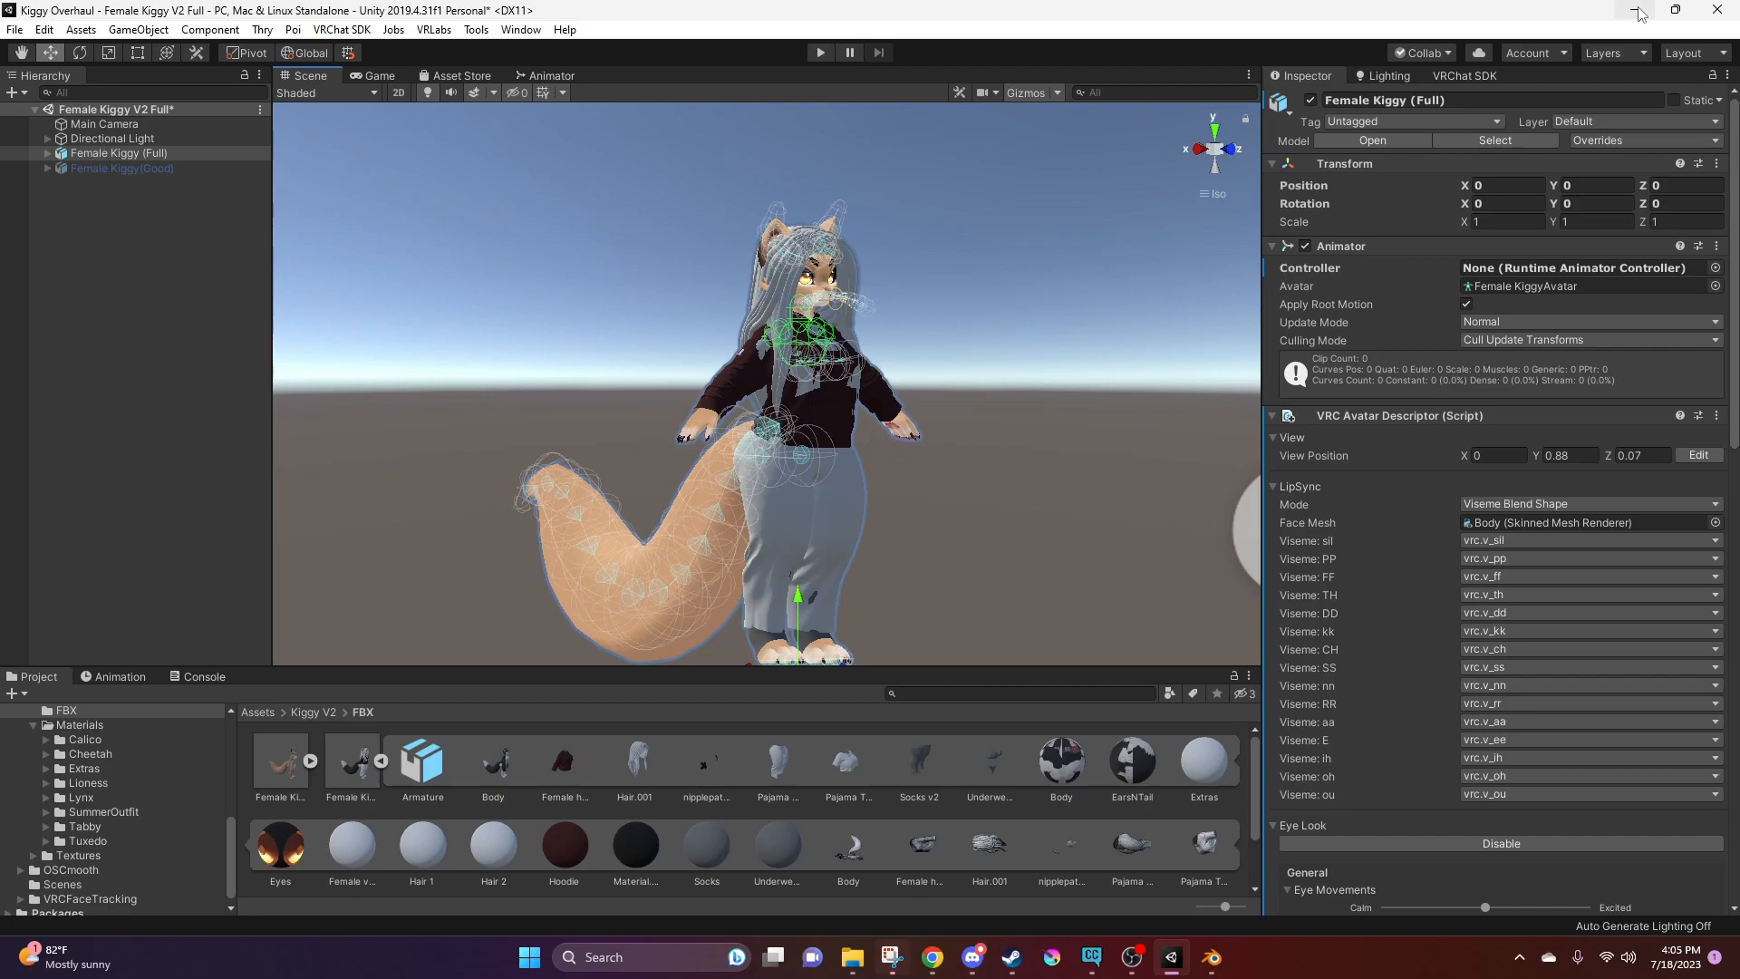
Switch to Blender and start an FBX export of the selected armature and meshes
click(1211, 959)
right_click(820, 512)
middle_drag(845, 390, 716, 317)
click(41, 30)
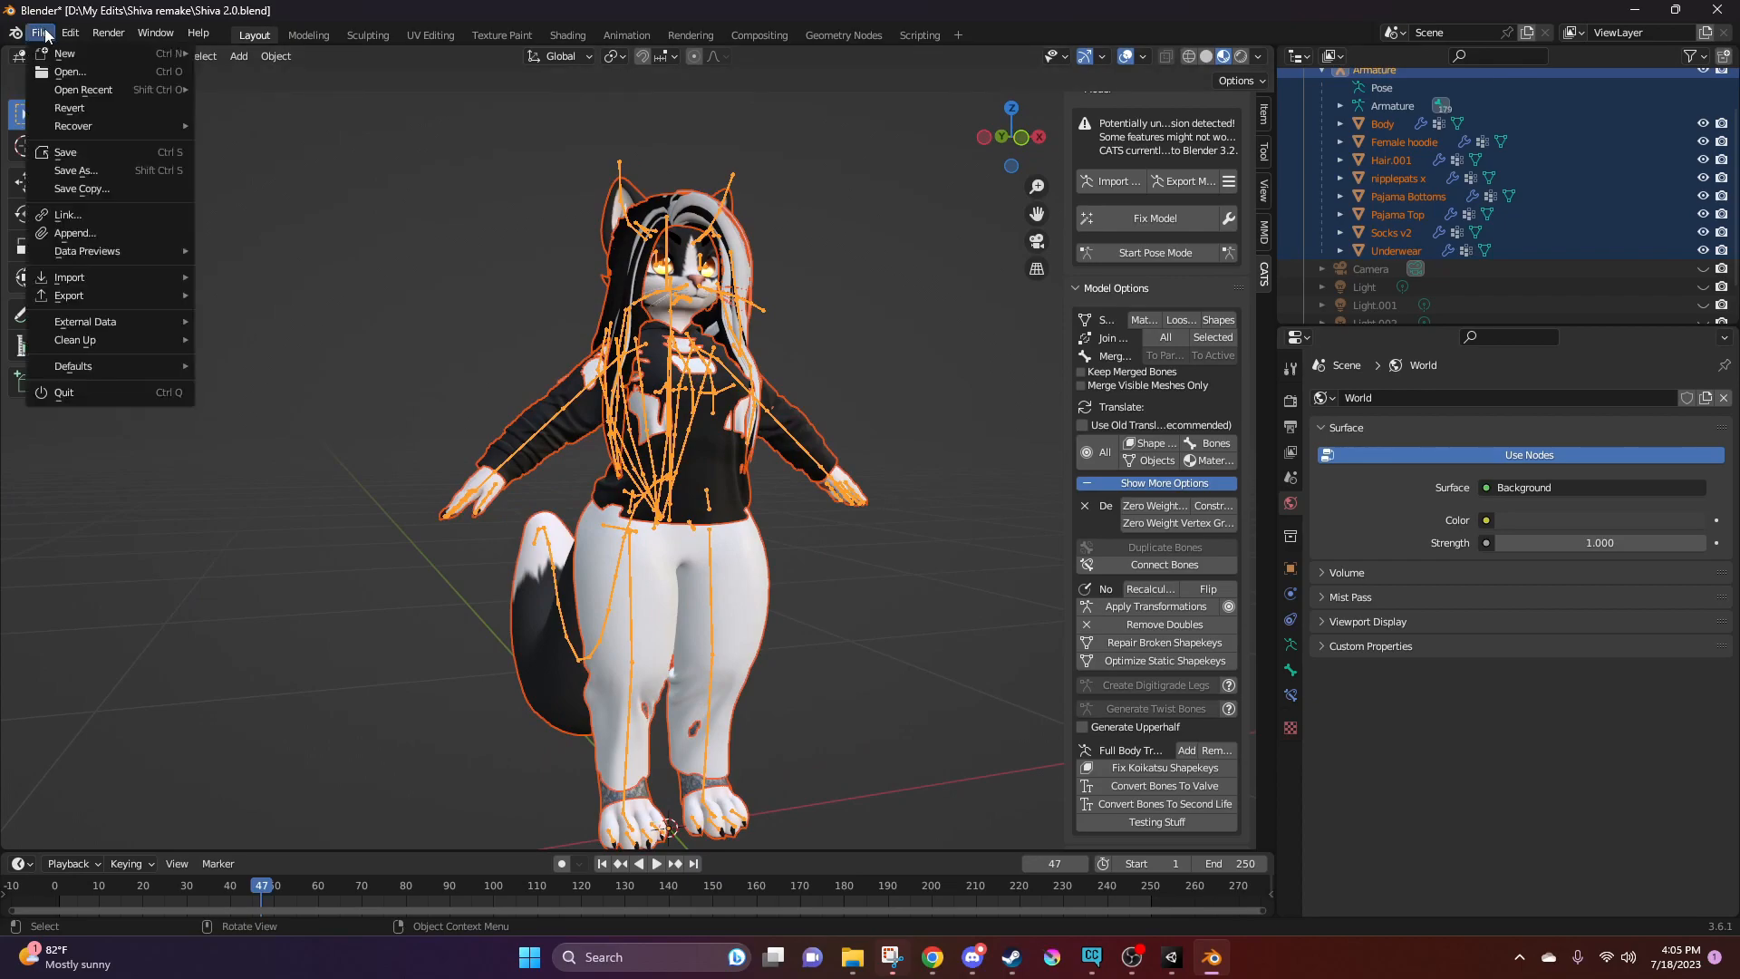
mouse_move(83, 295)
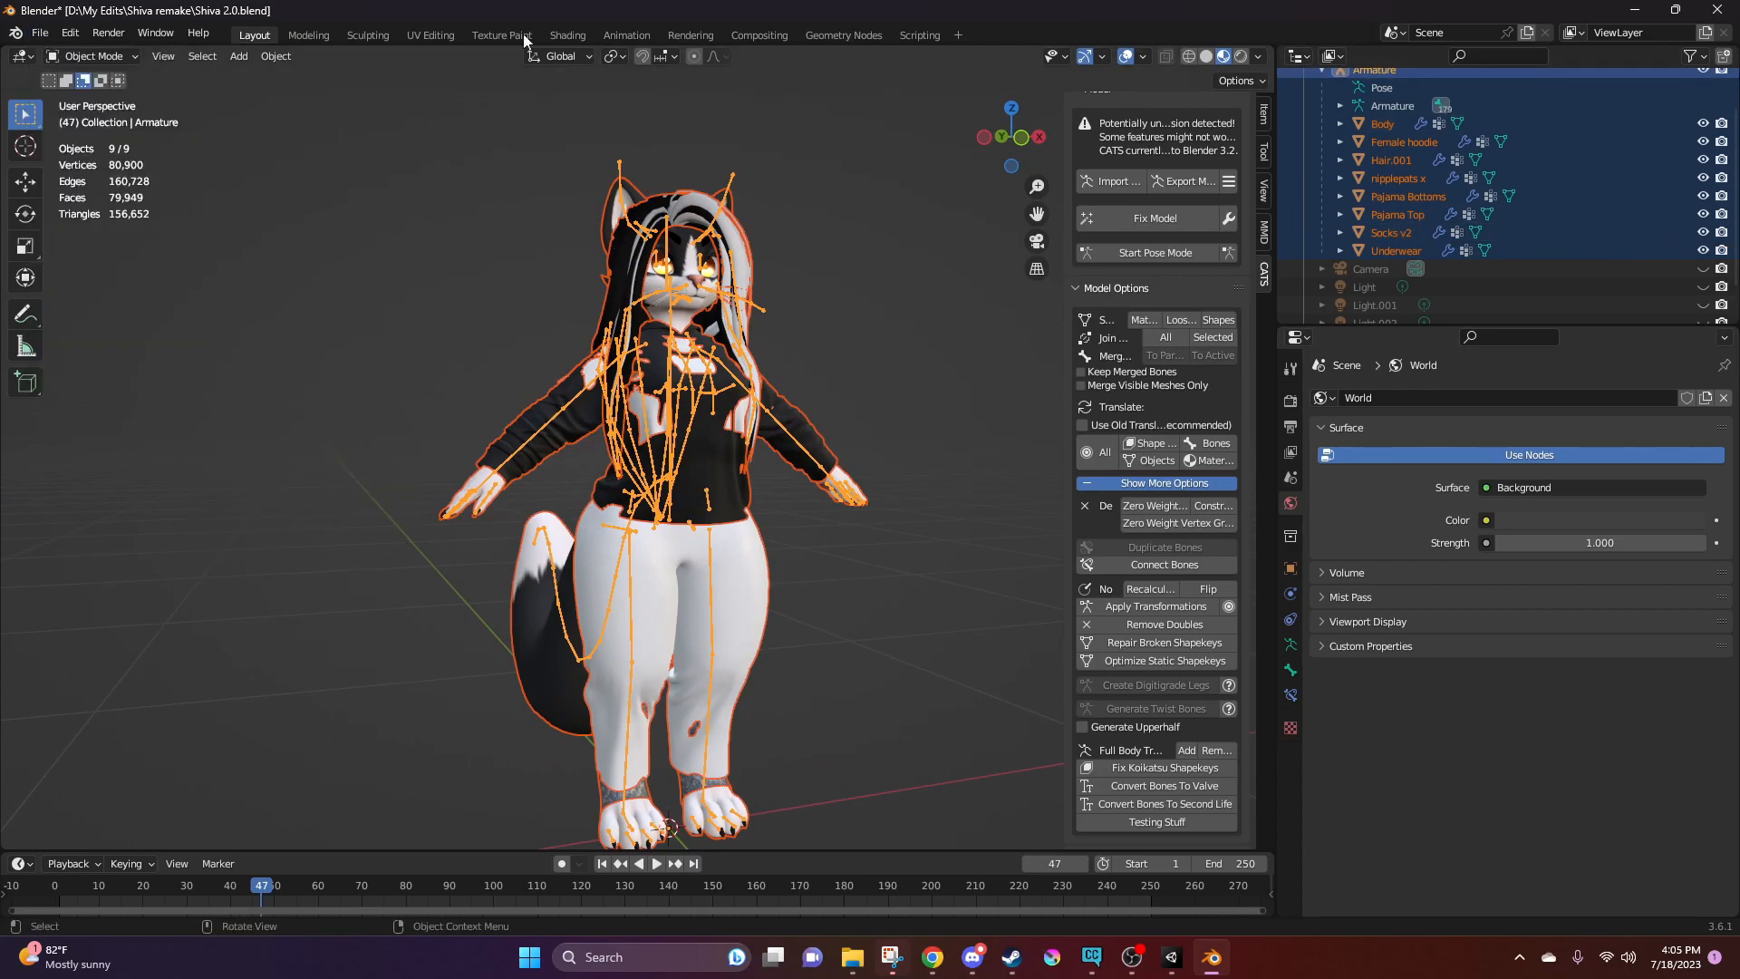
click(41, 32)
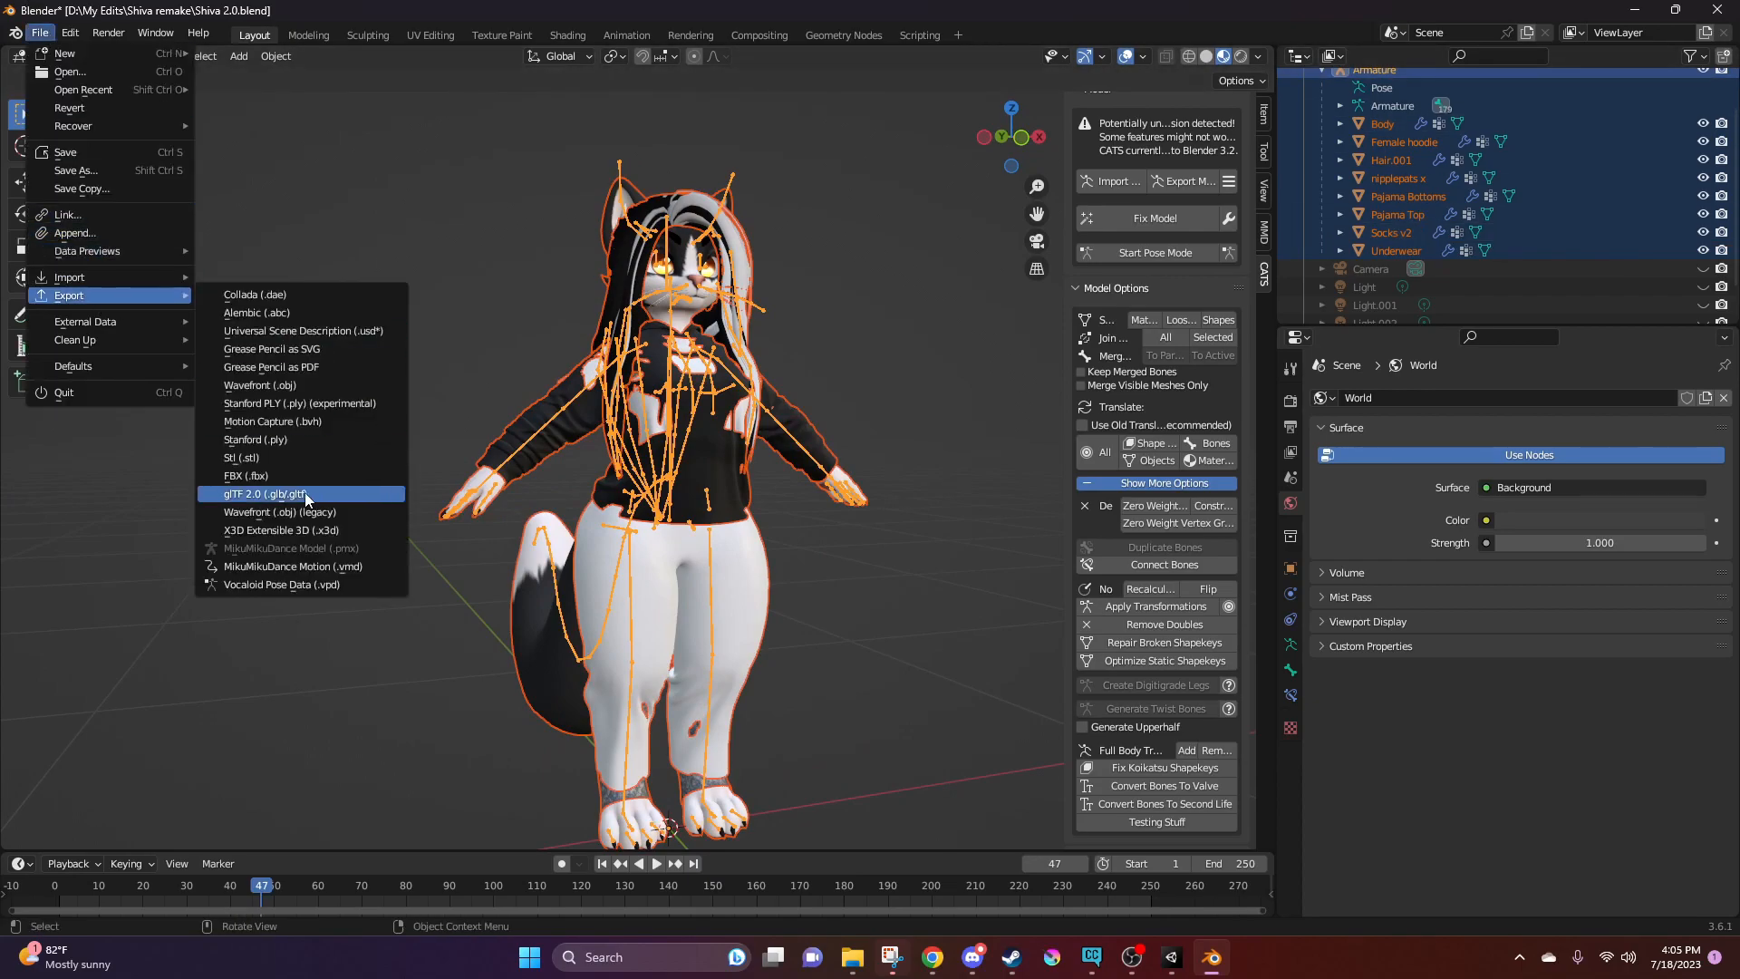
click(271, 476)
Export the avatar as Test Kiggy.fbx into the Shiva remake folder and switch back to Unity
click(681, 722)
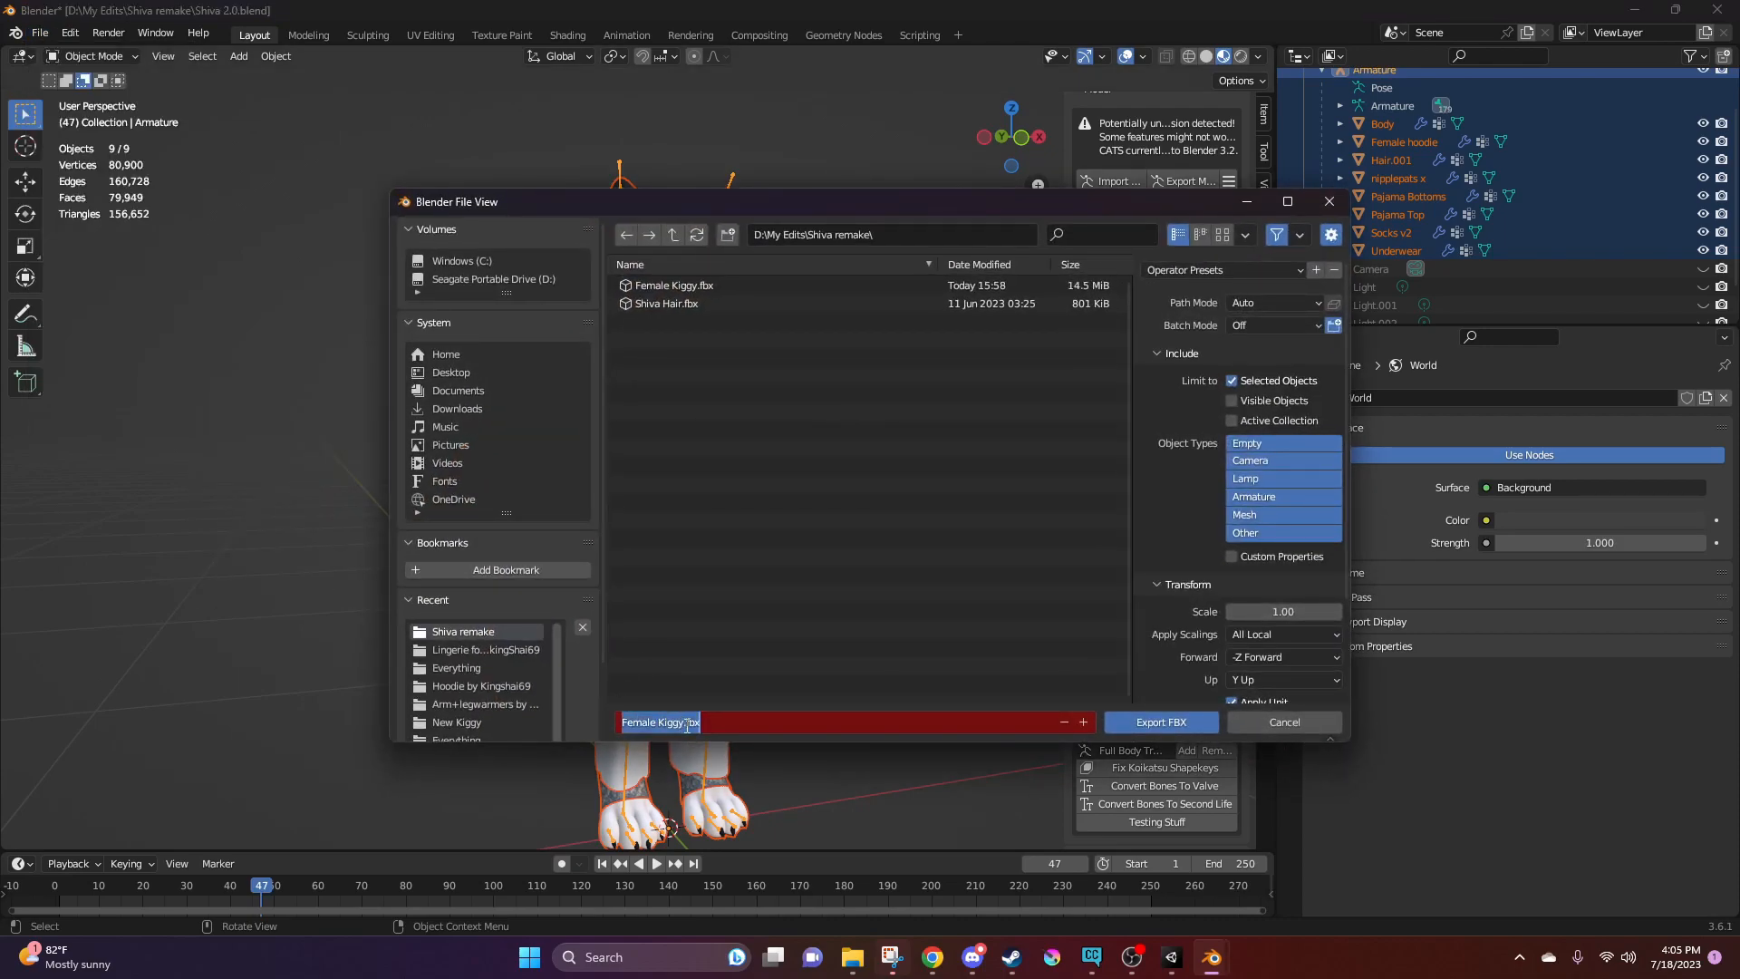
drag(684, 725, 562, 716)
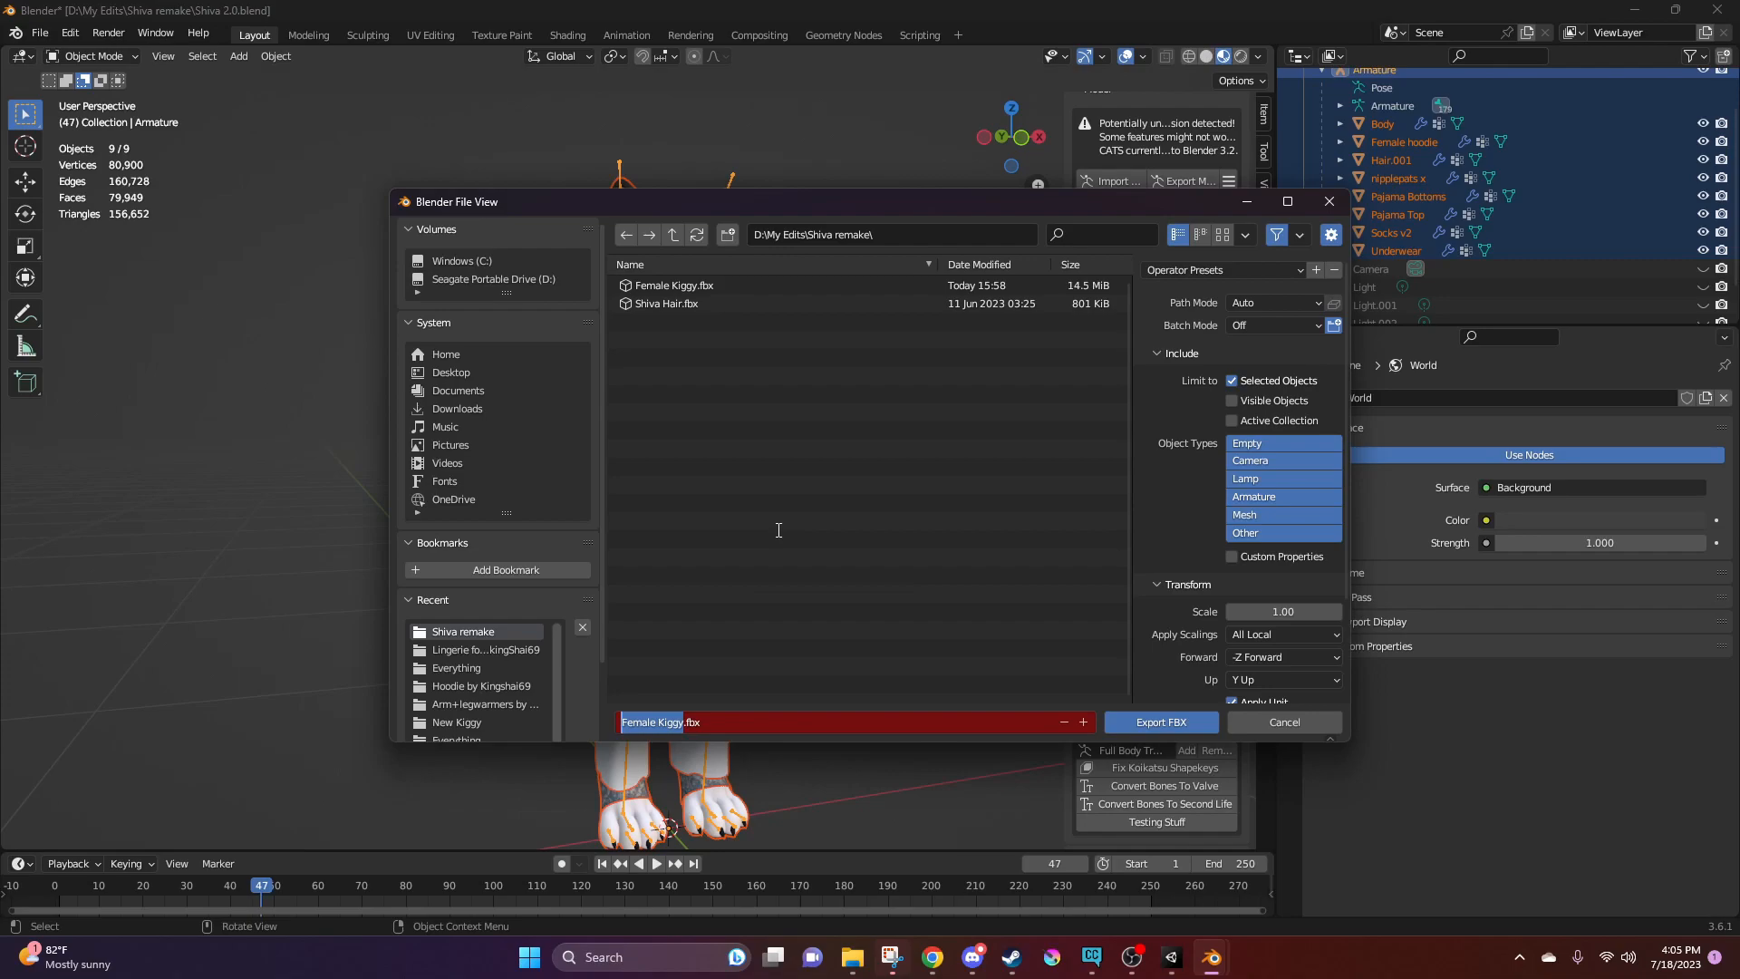
text(Test Kiggy)
click(896, 593)
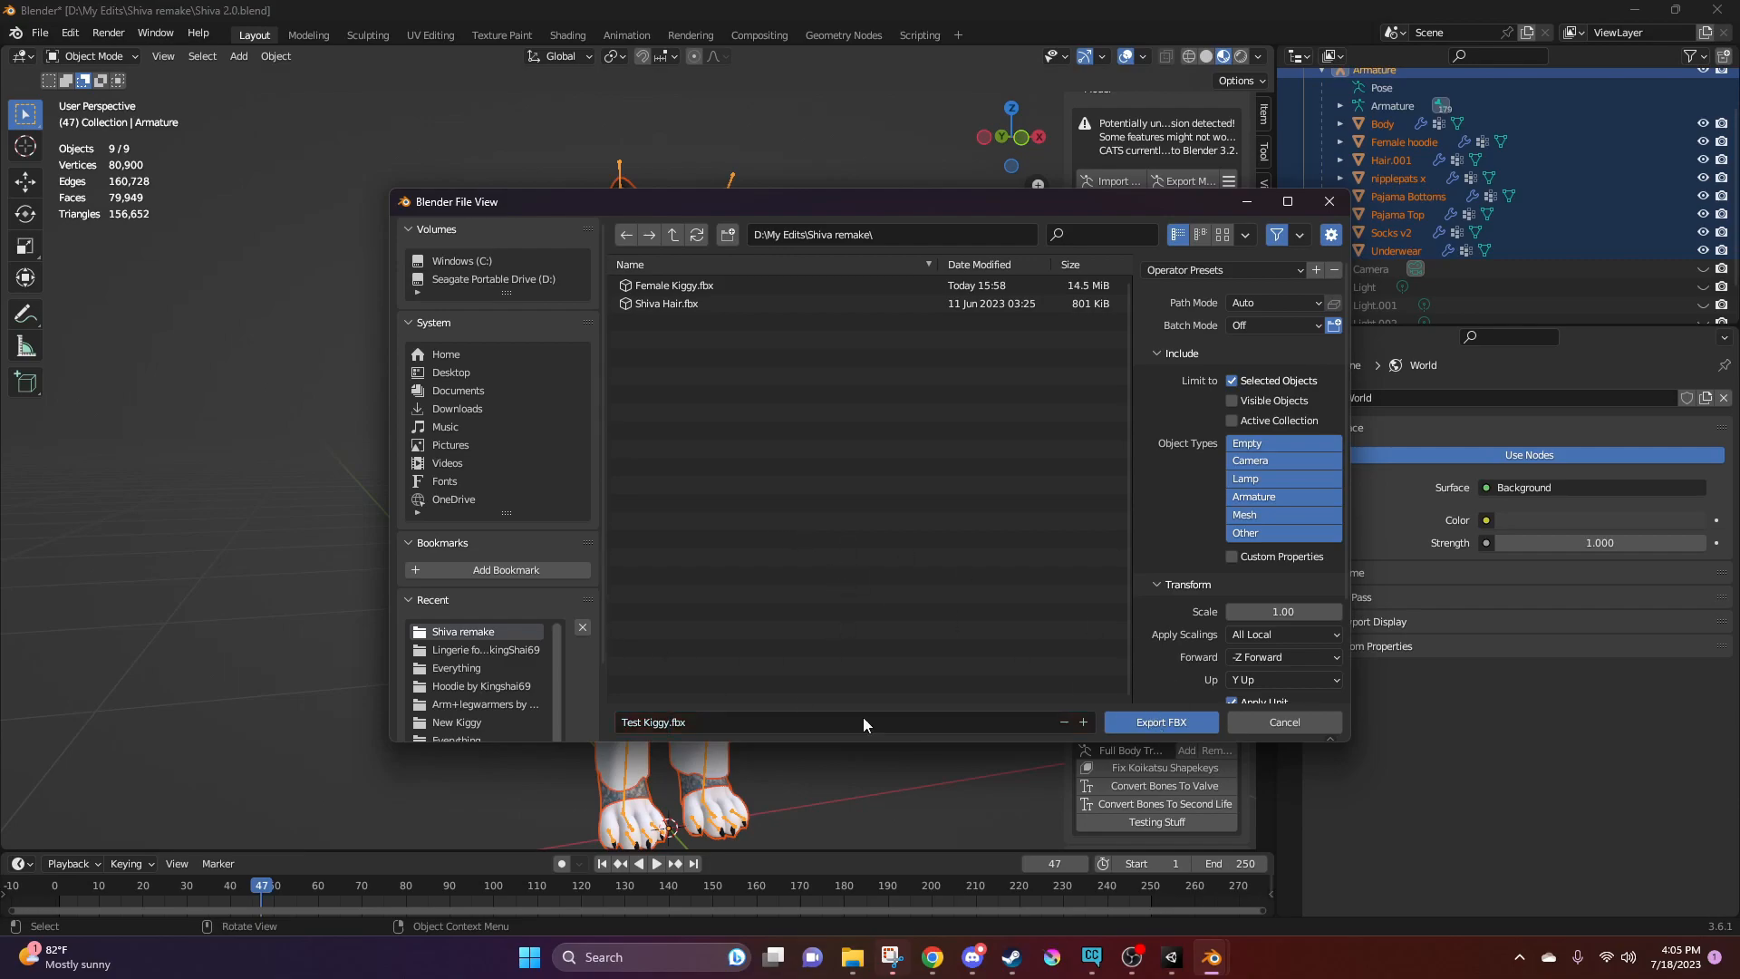
click(1108, 723)
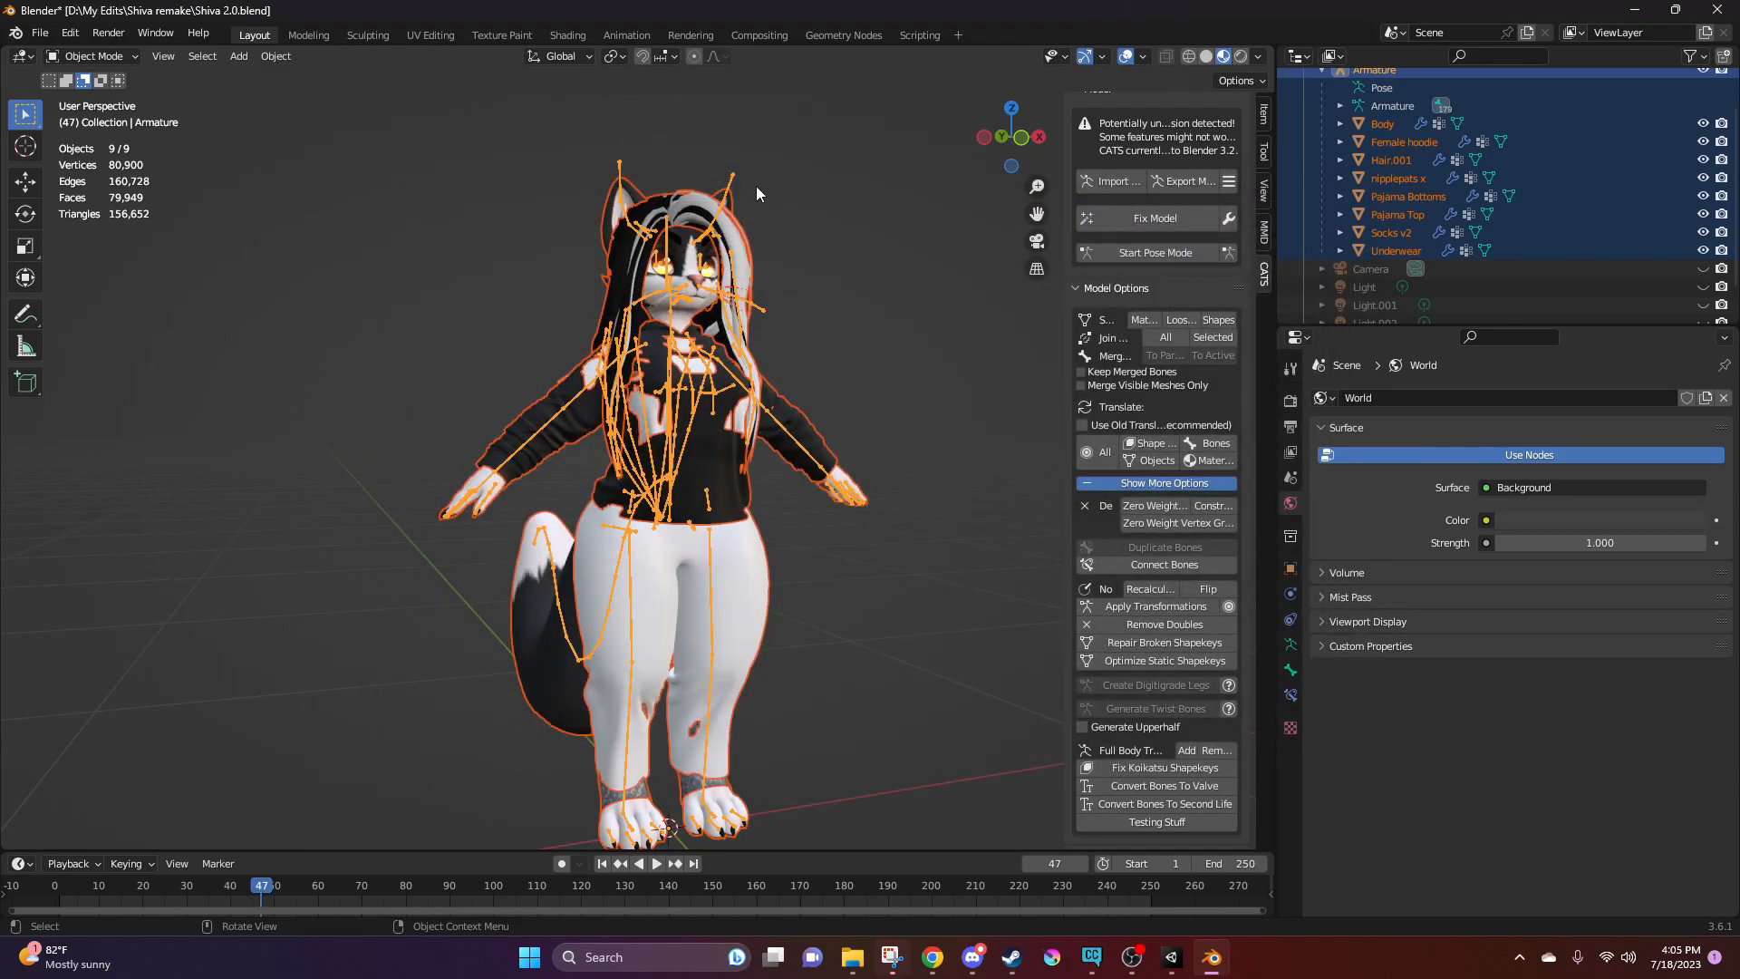
click(1171, 957)
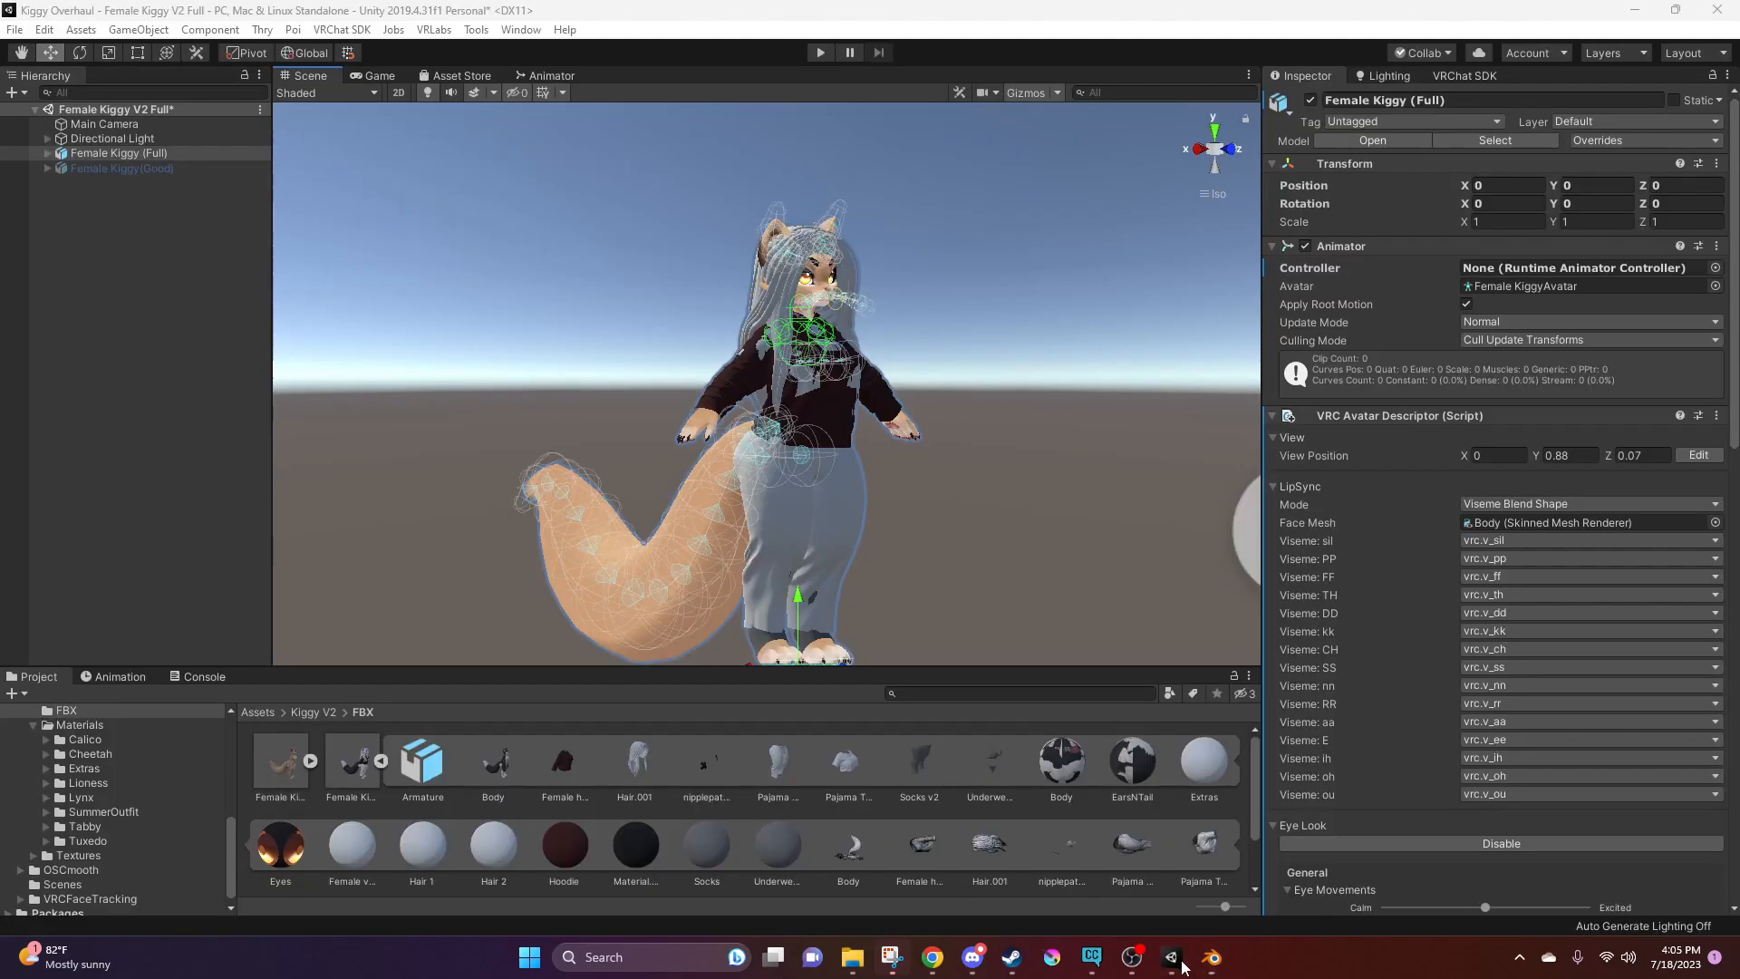
Import Test Kiggy.fbx from the Shiva remake folder into the project's Kiggy V2 FBX folder
click(370, 772)
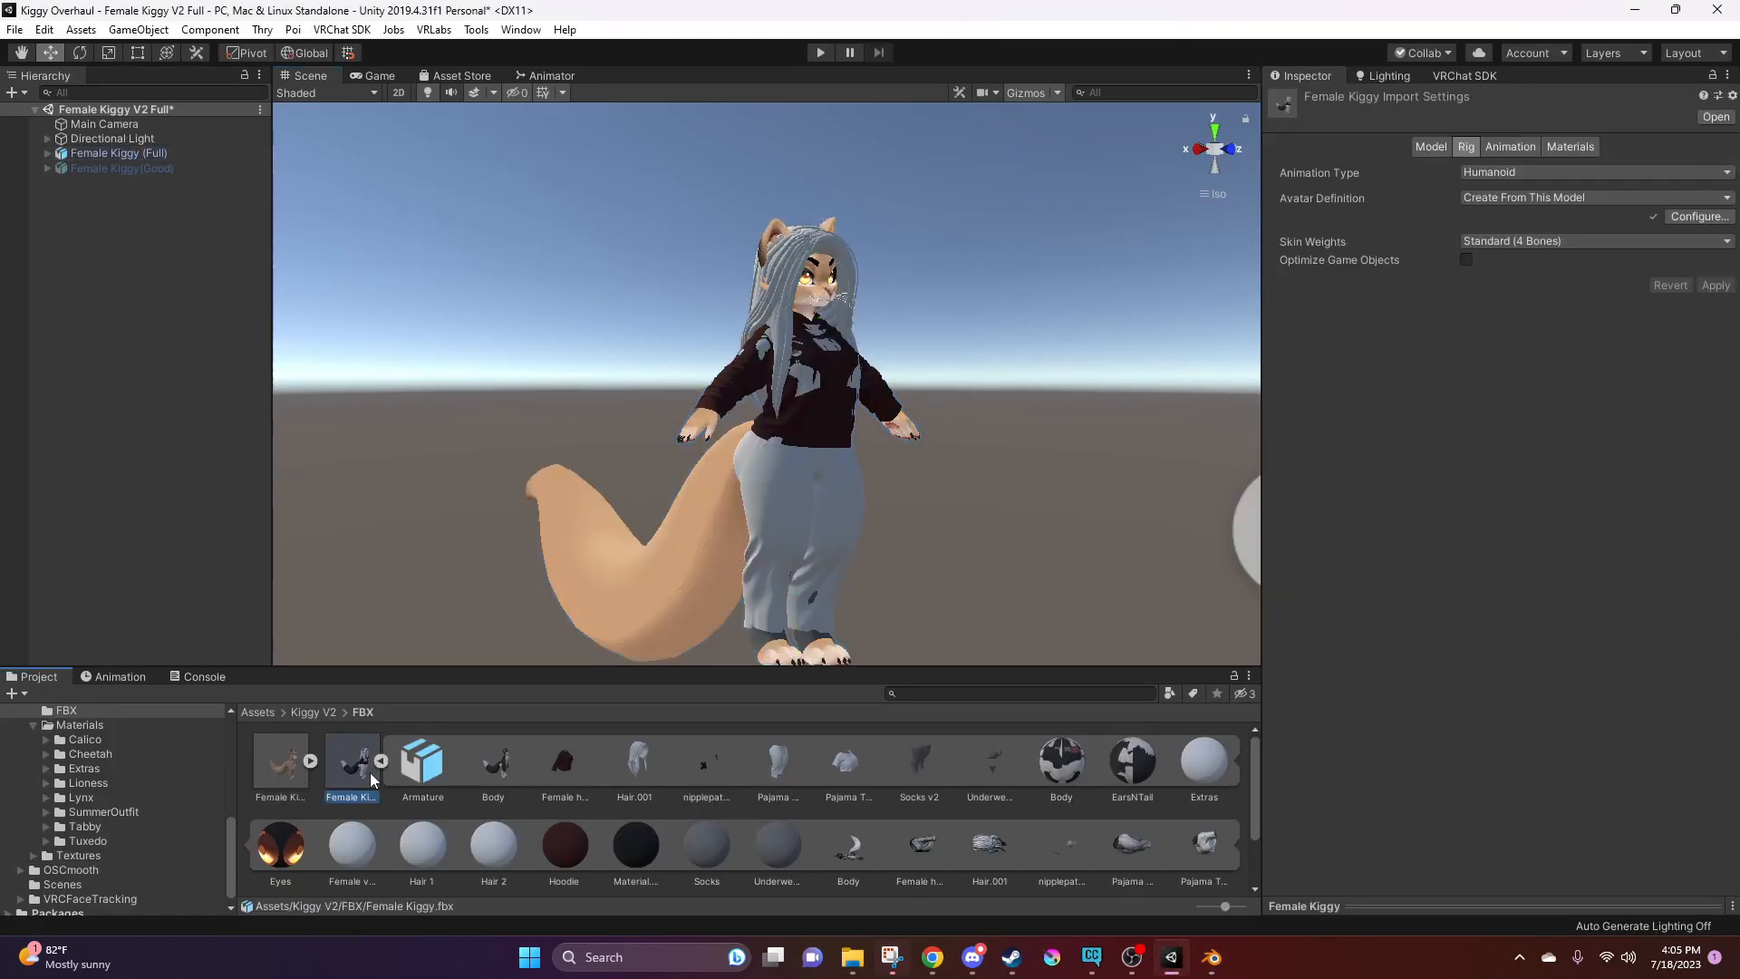
click(380, 762)
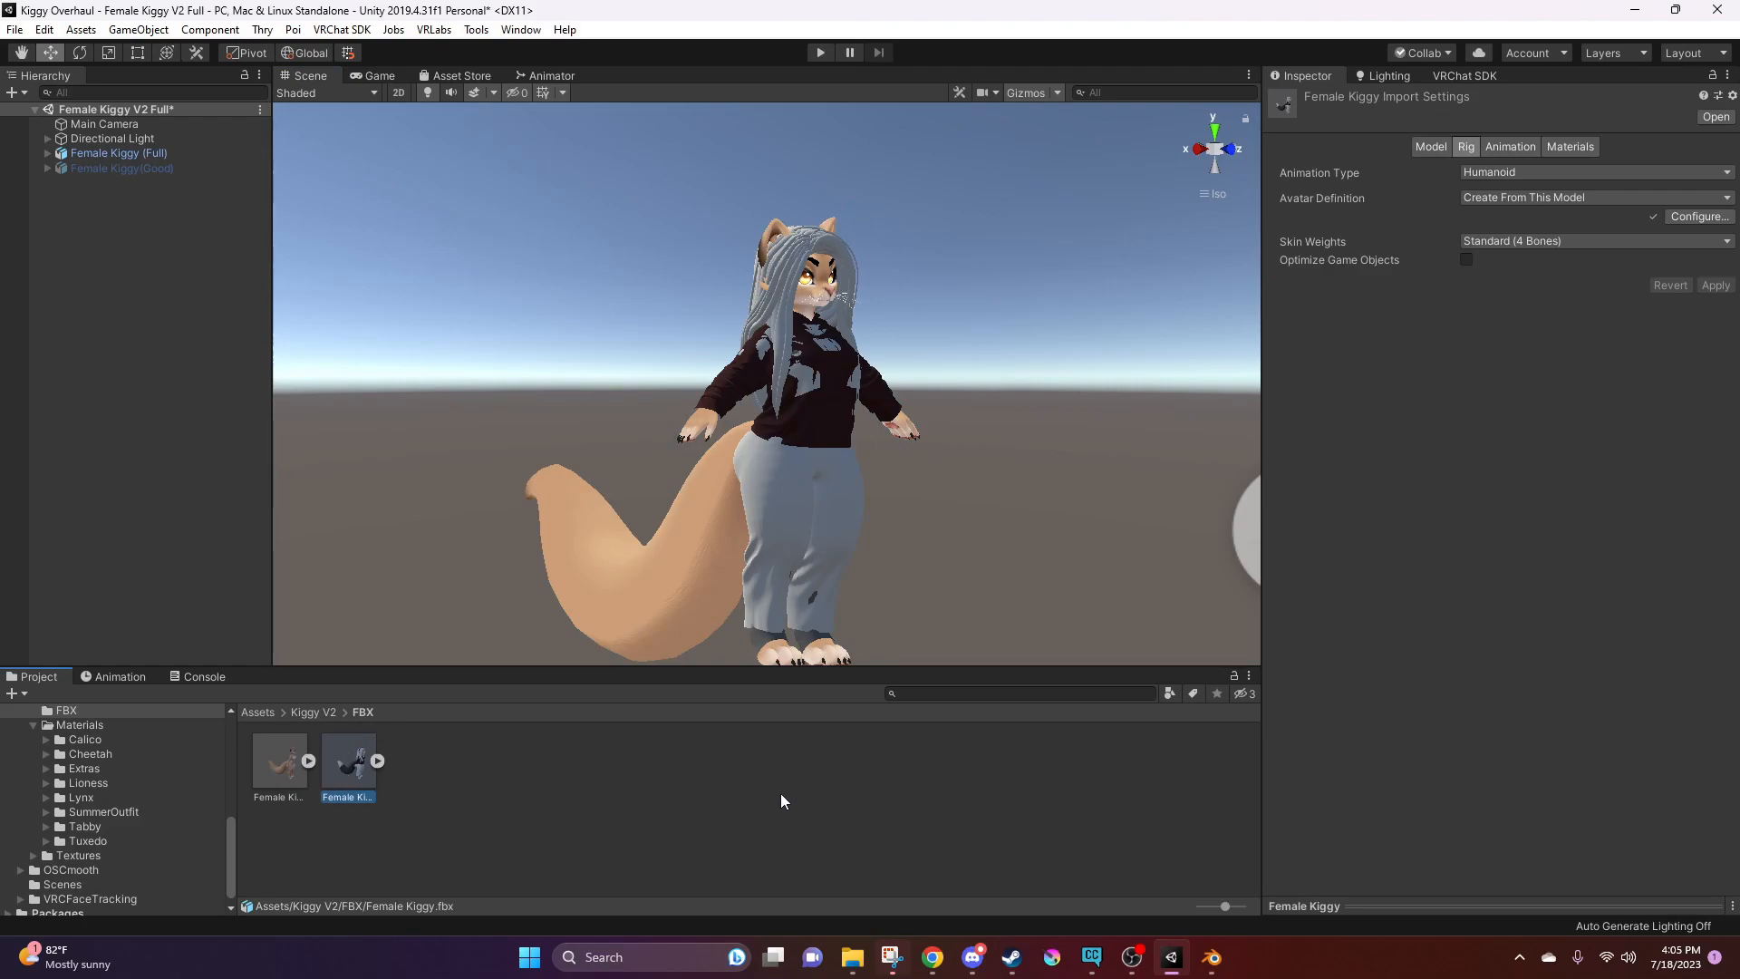
click(857, 958)
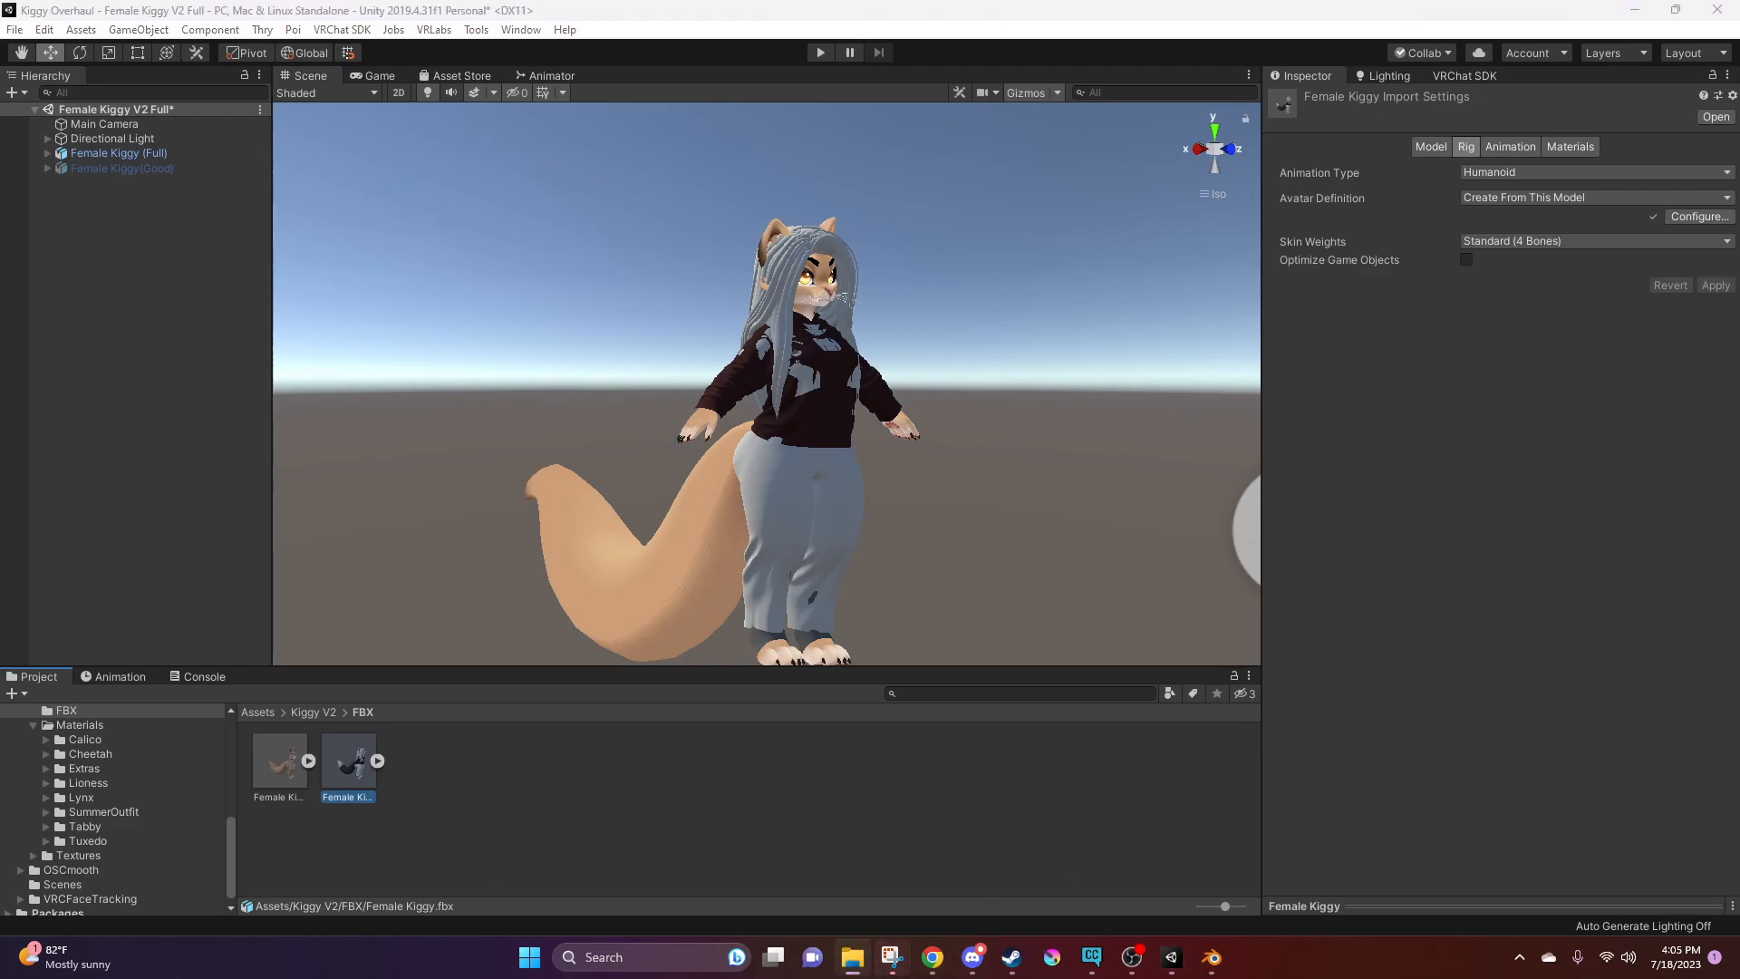
drag(1405, 395, 510, 811)
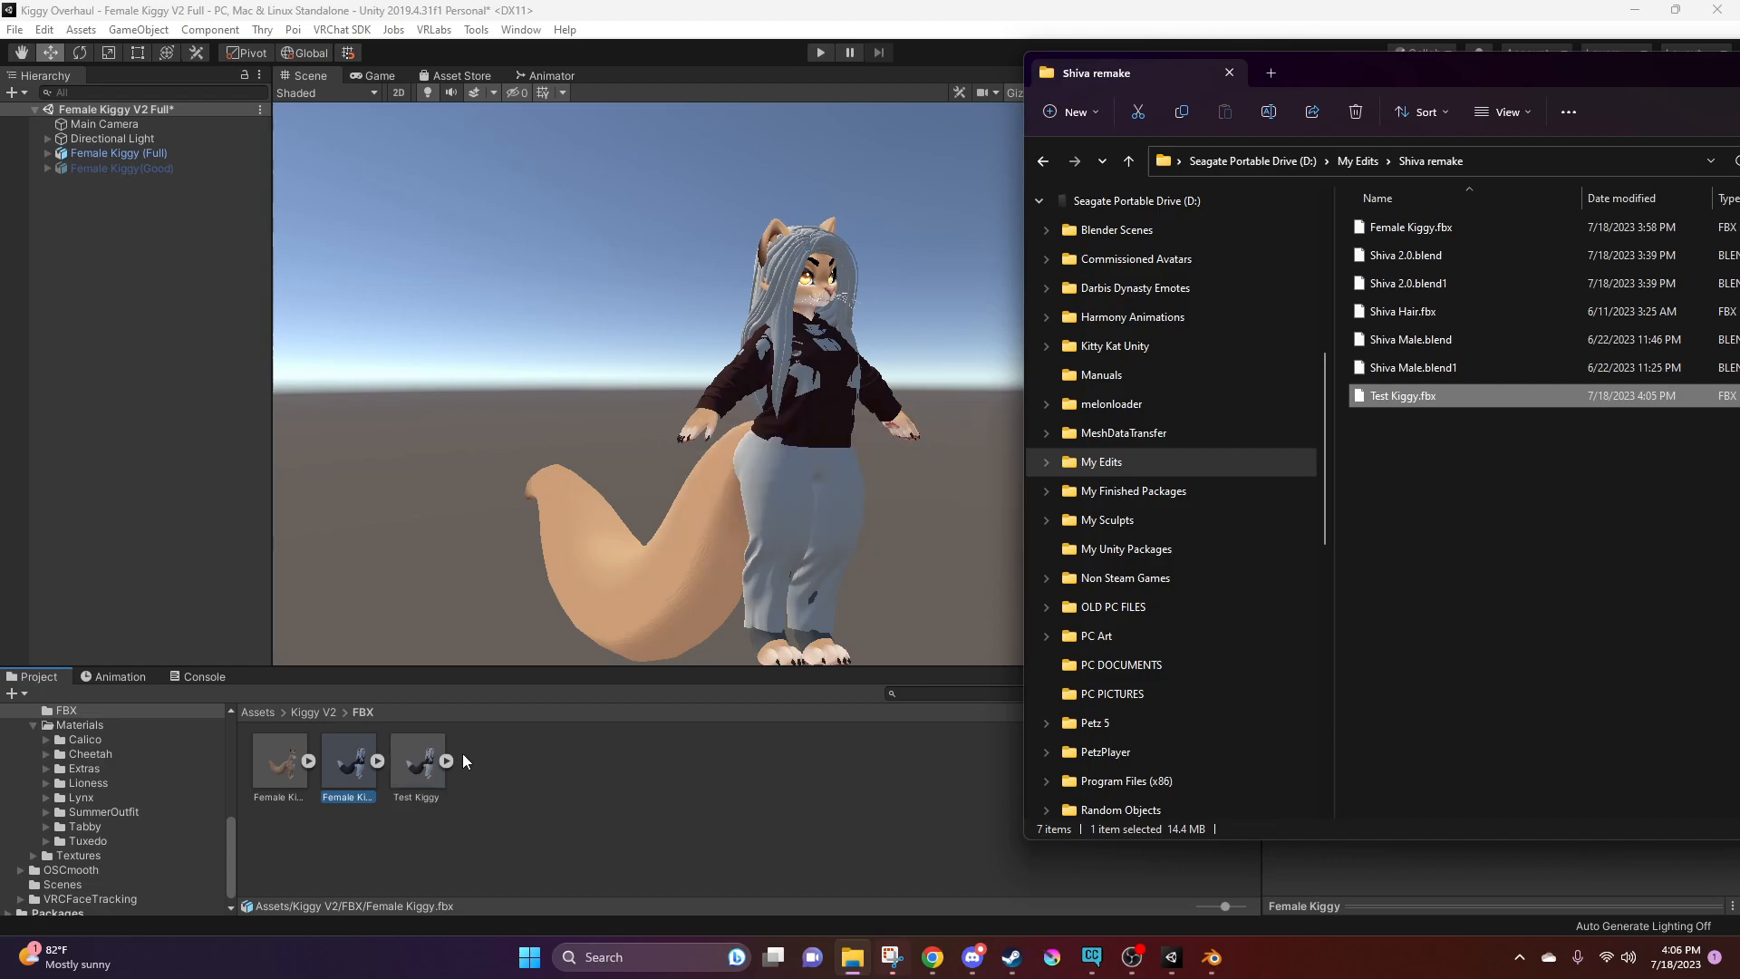
drag(1328, 74, 1739, 269)
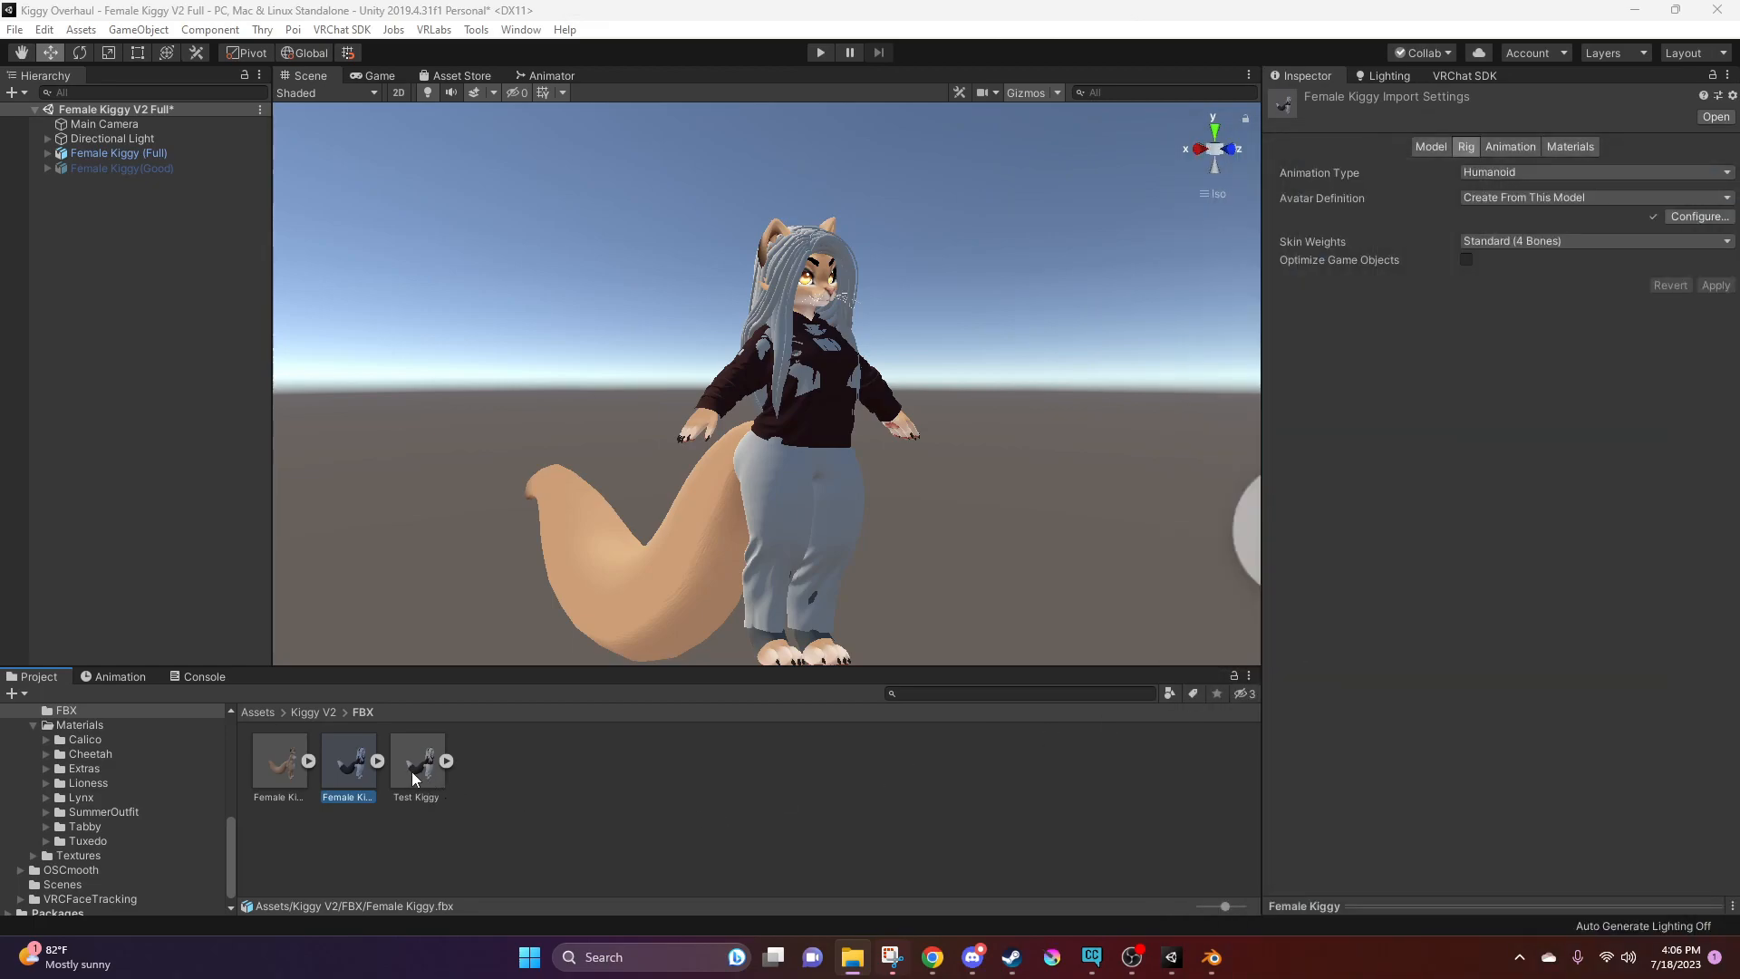
Add Test Kiggy to the scene and move it beside Female Kiggy (Full), to about X 0.771, for comparison
drag(411, 763, 535, 722)
drag(349, 761, 177, 384)
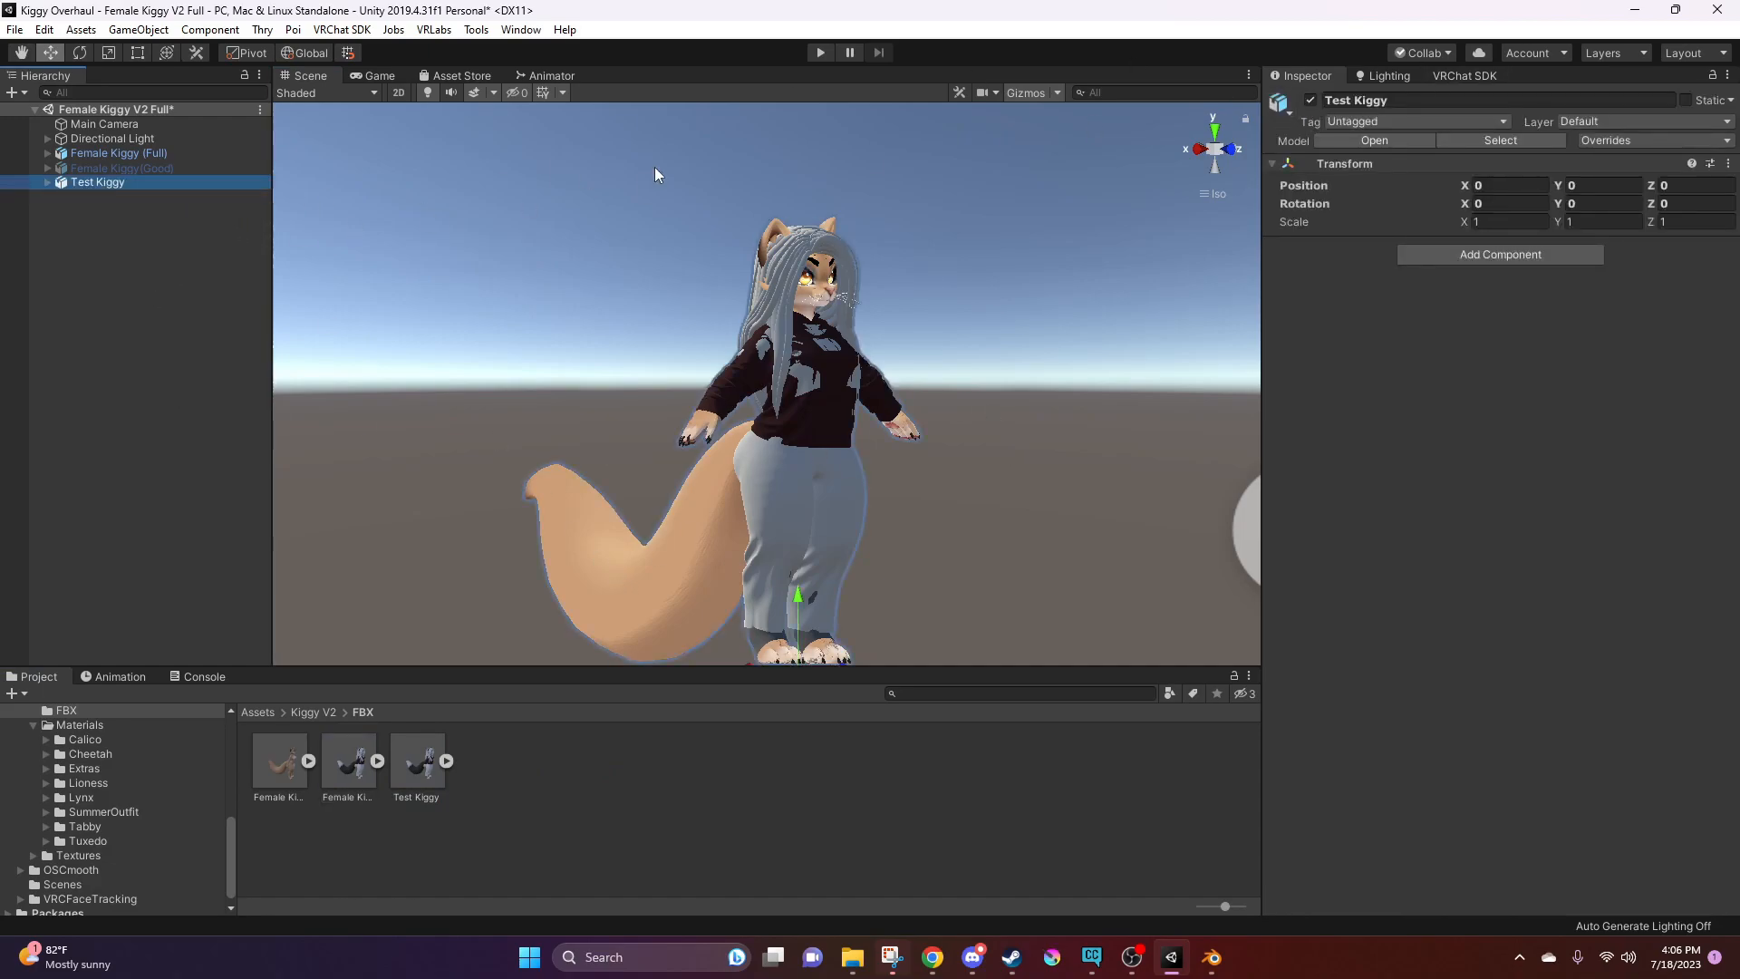
alt+drag(873, 466, 836, 540)
middle_drag(835, 540, 803, 385)
drag(711, 508, 384, 491)
middle_drag(448, 519, 621, 637)
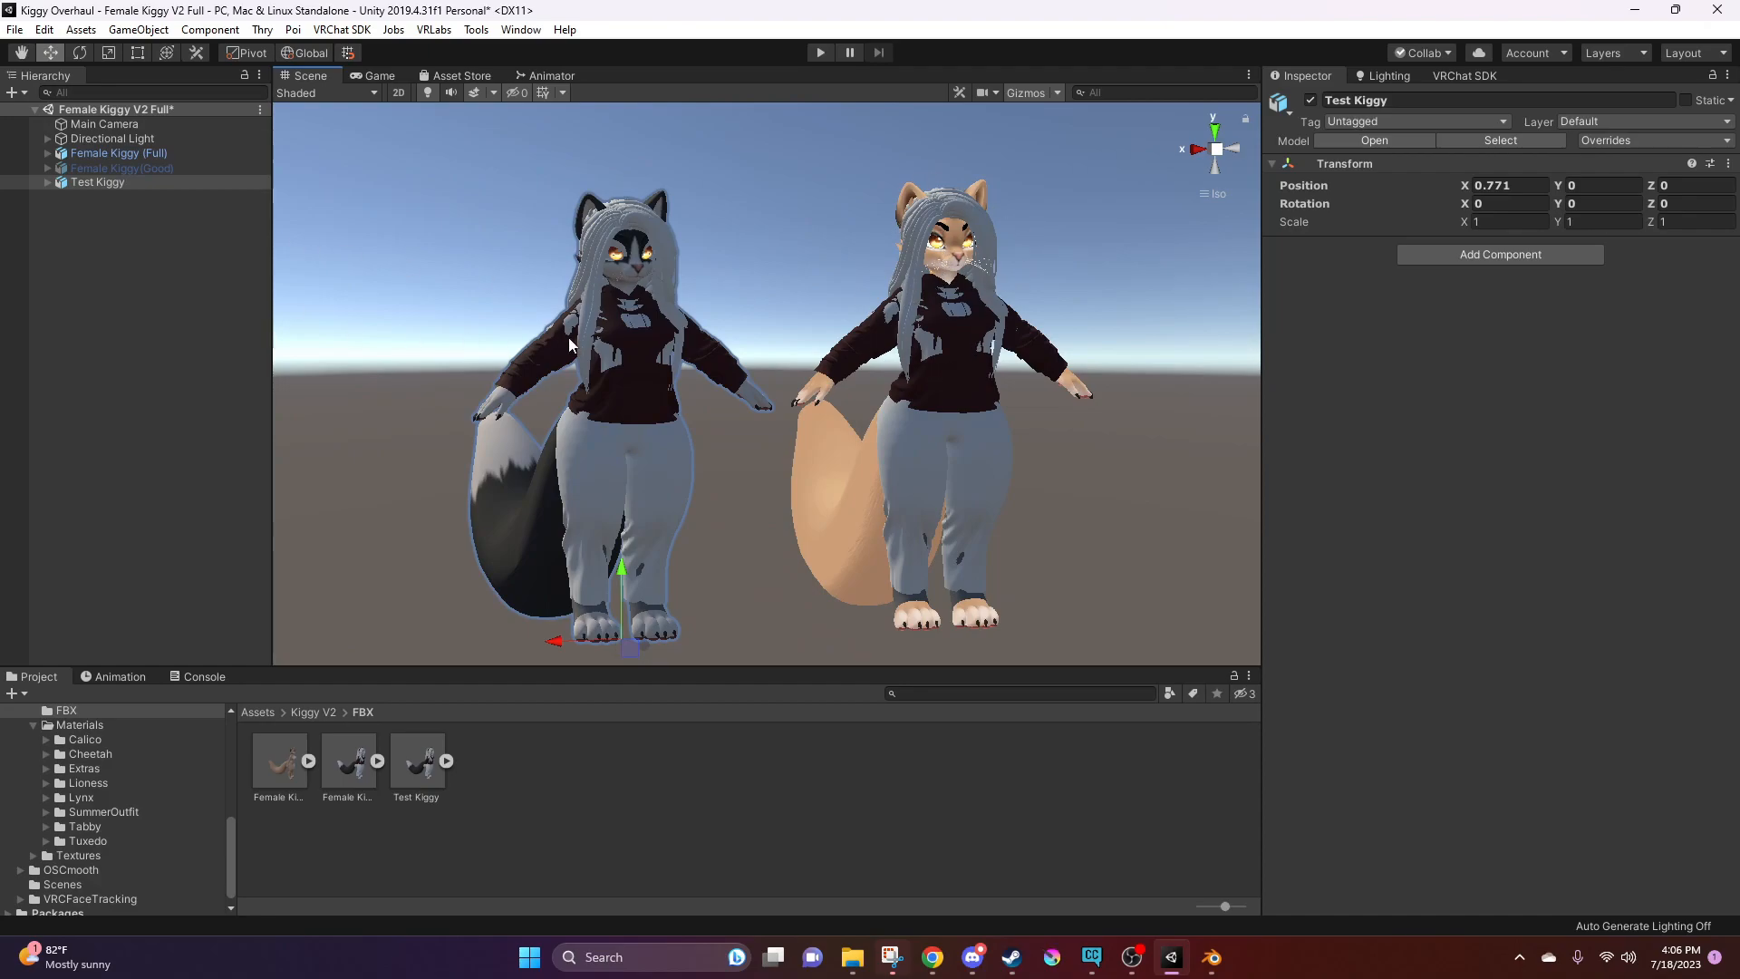
click(966, 252)
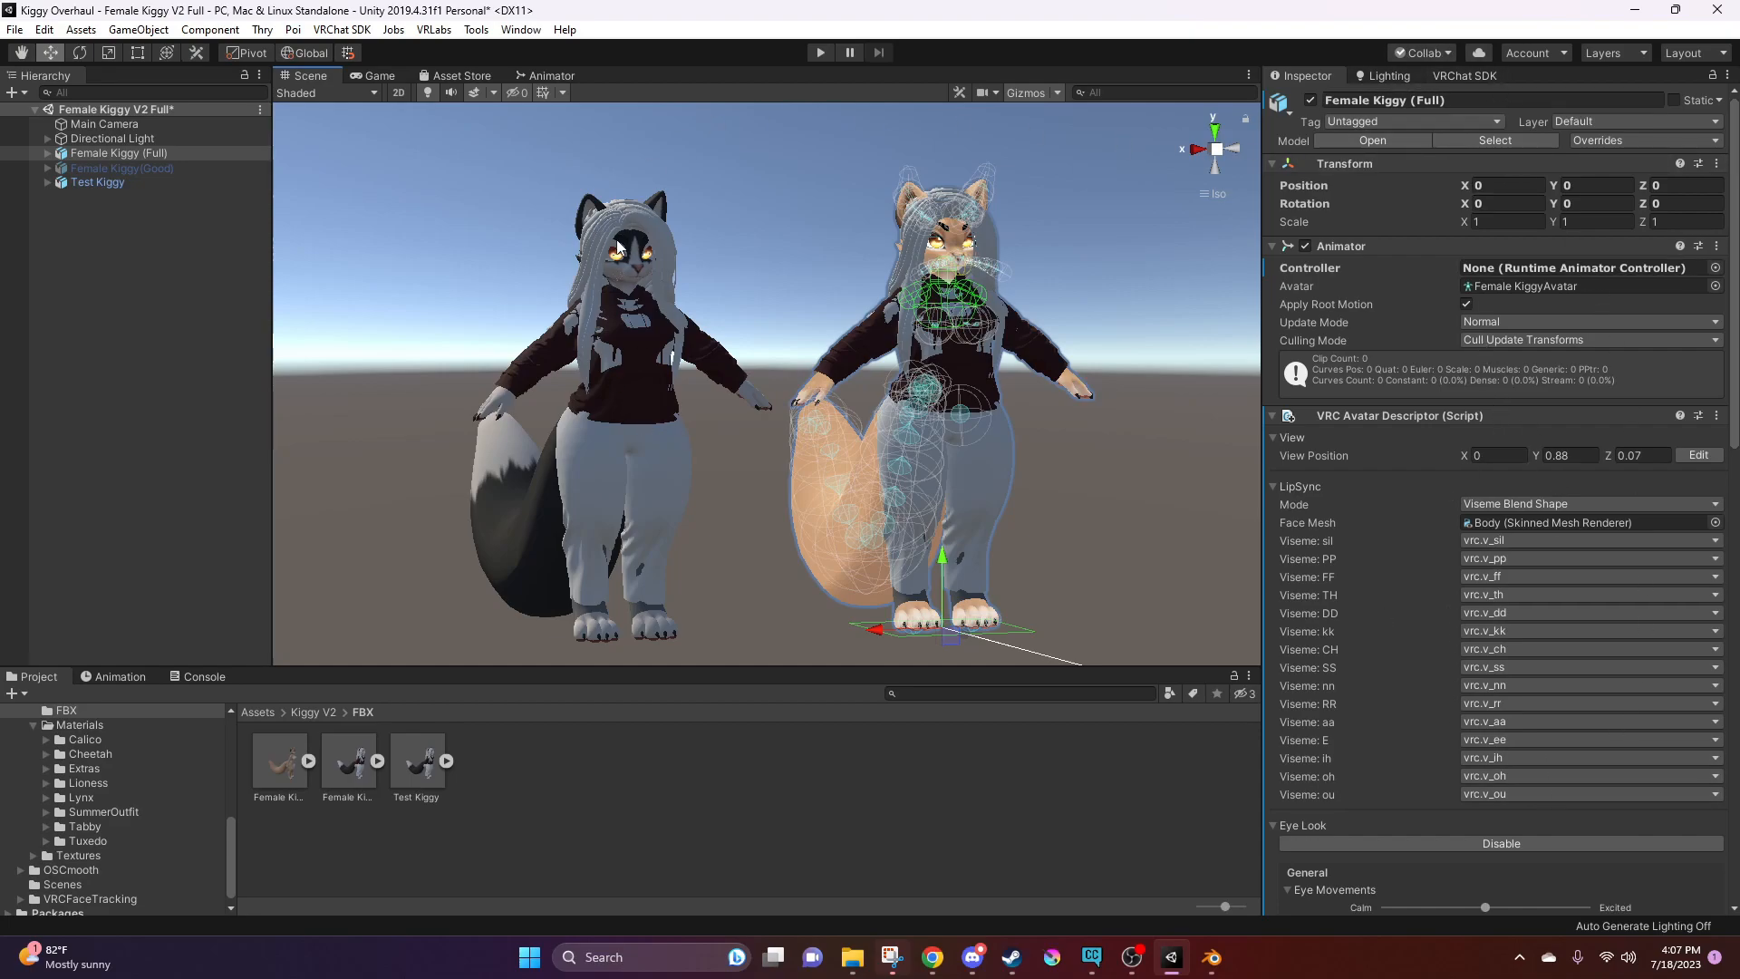
Select the Test Kiggy model asset, set its rig's animation type to Humanoid and apply the change
click(660, 427)
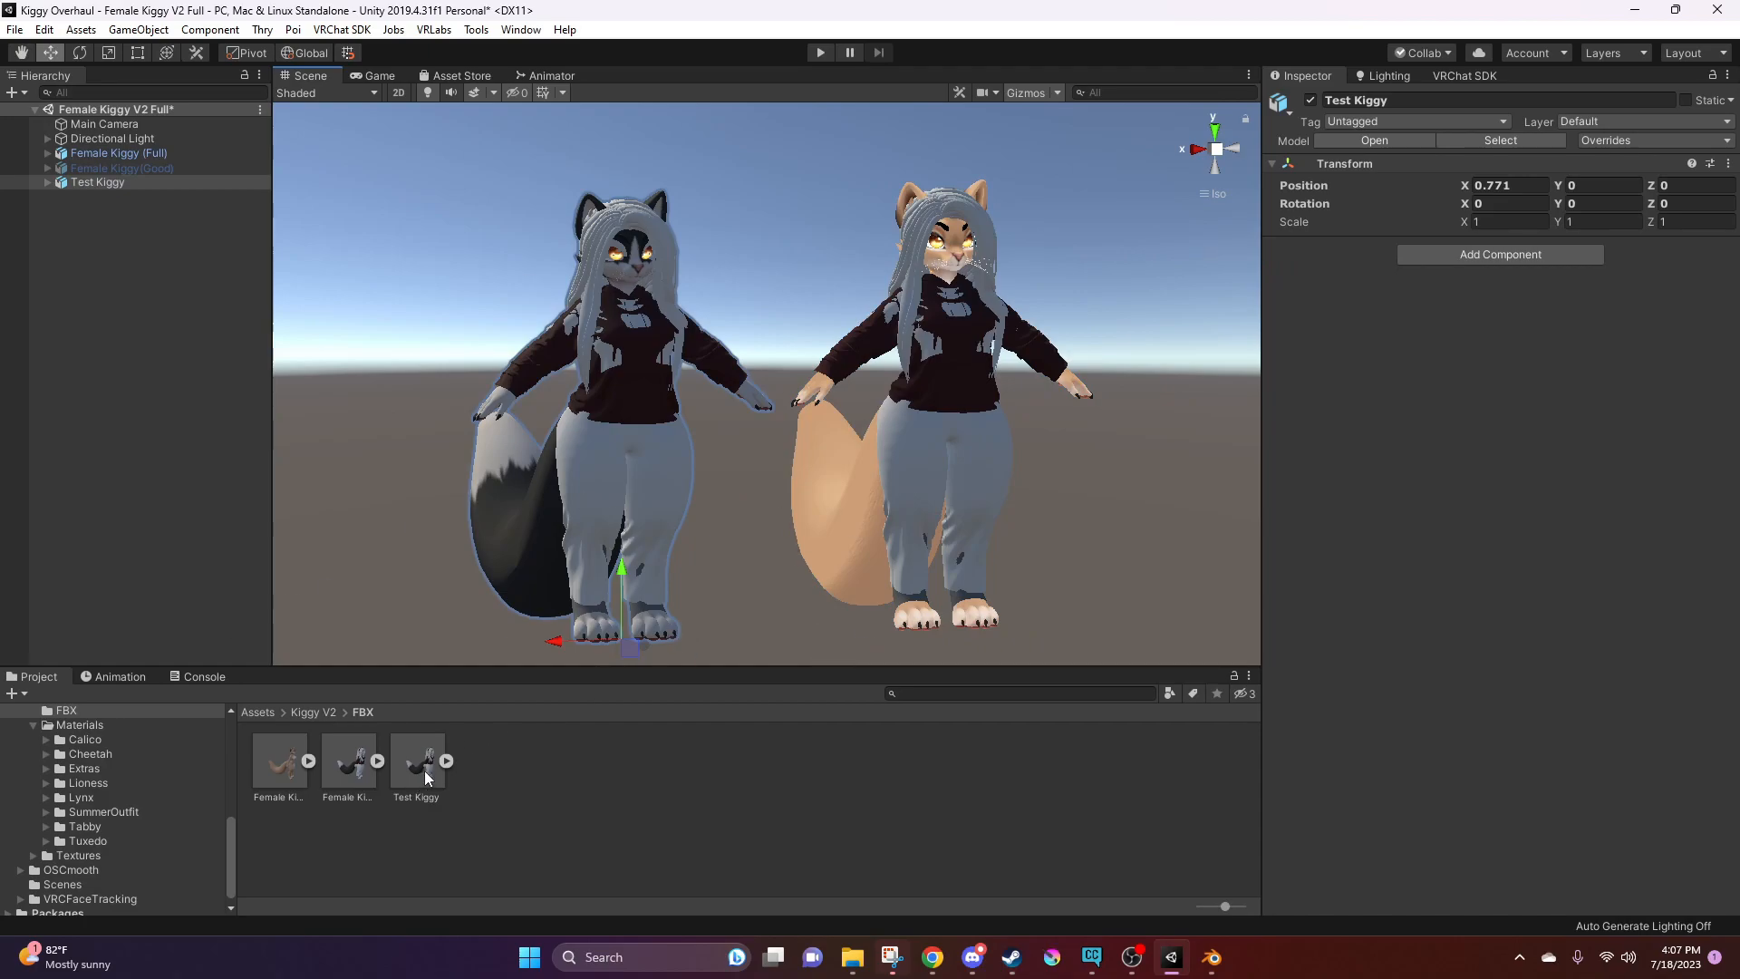
click(1497, 142)
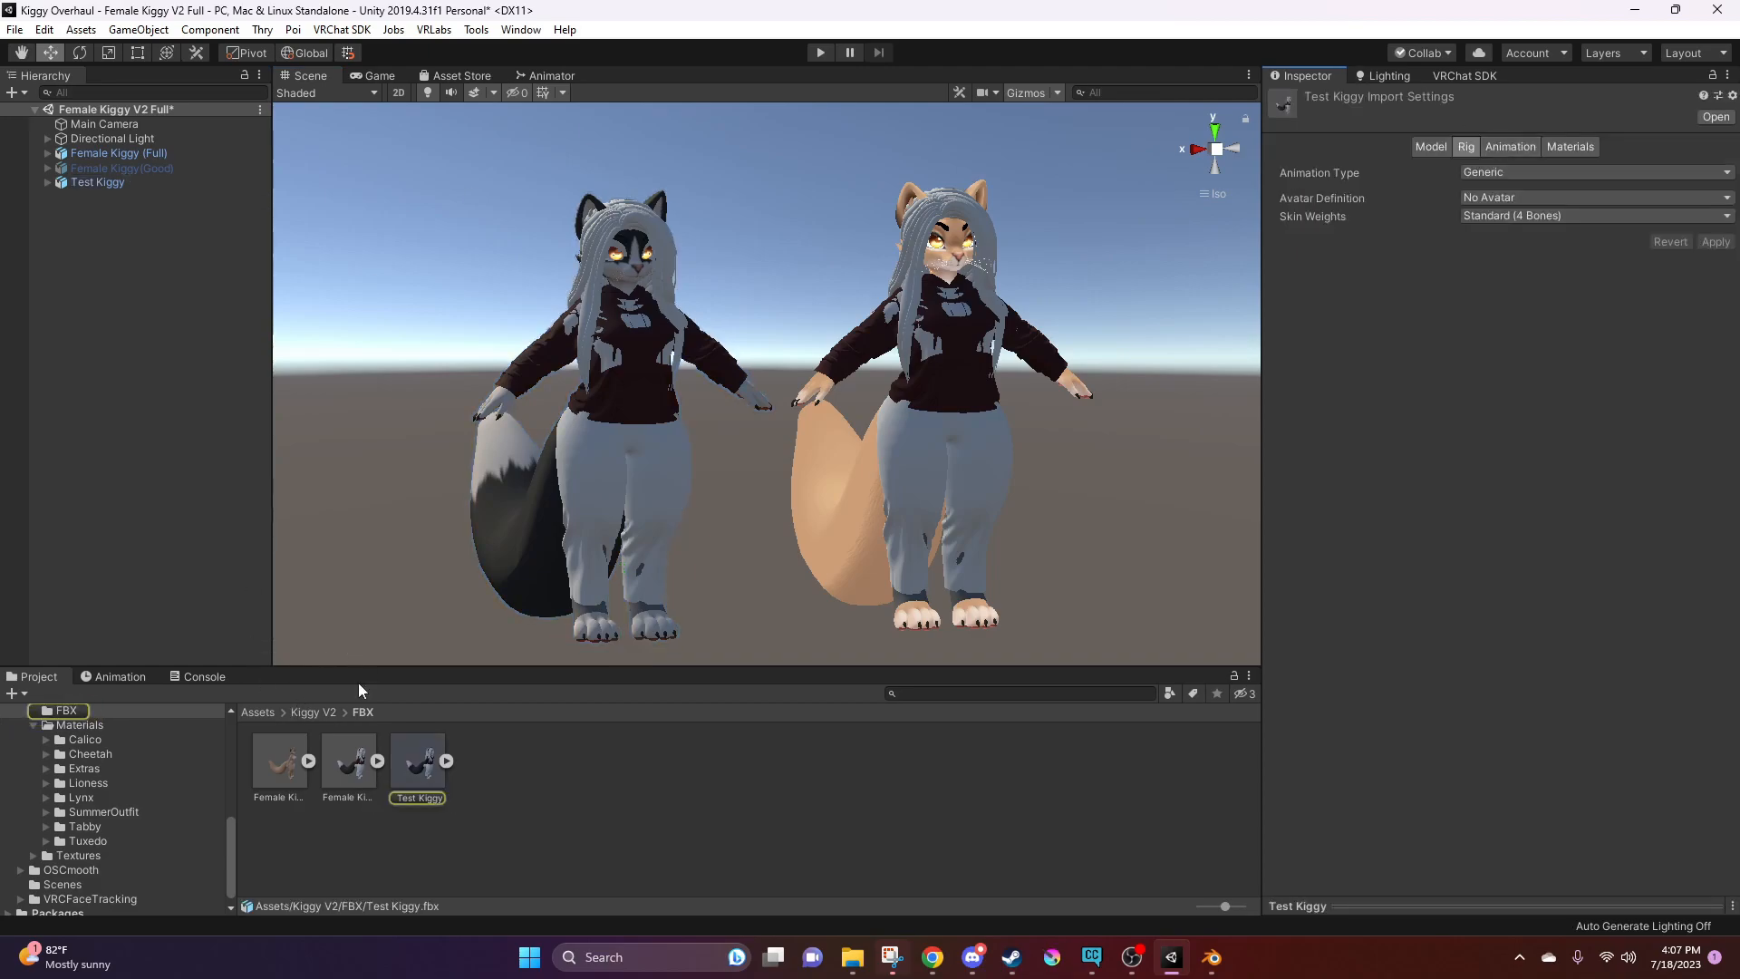
click(1492, 174)
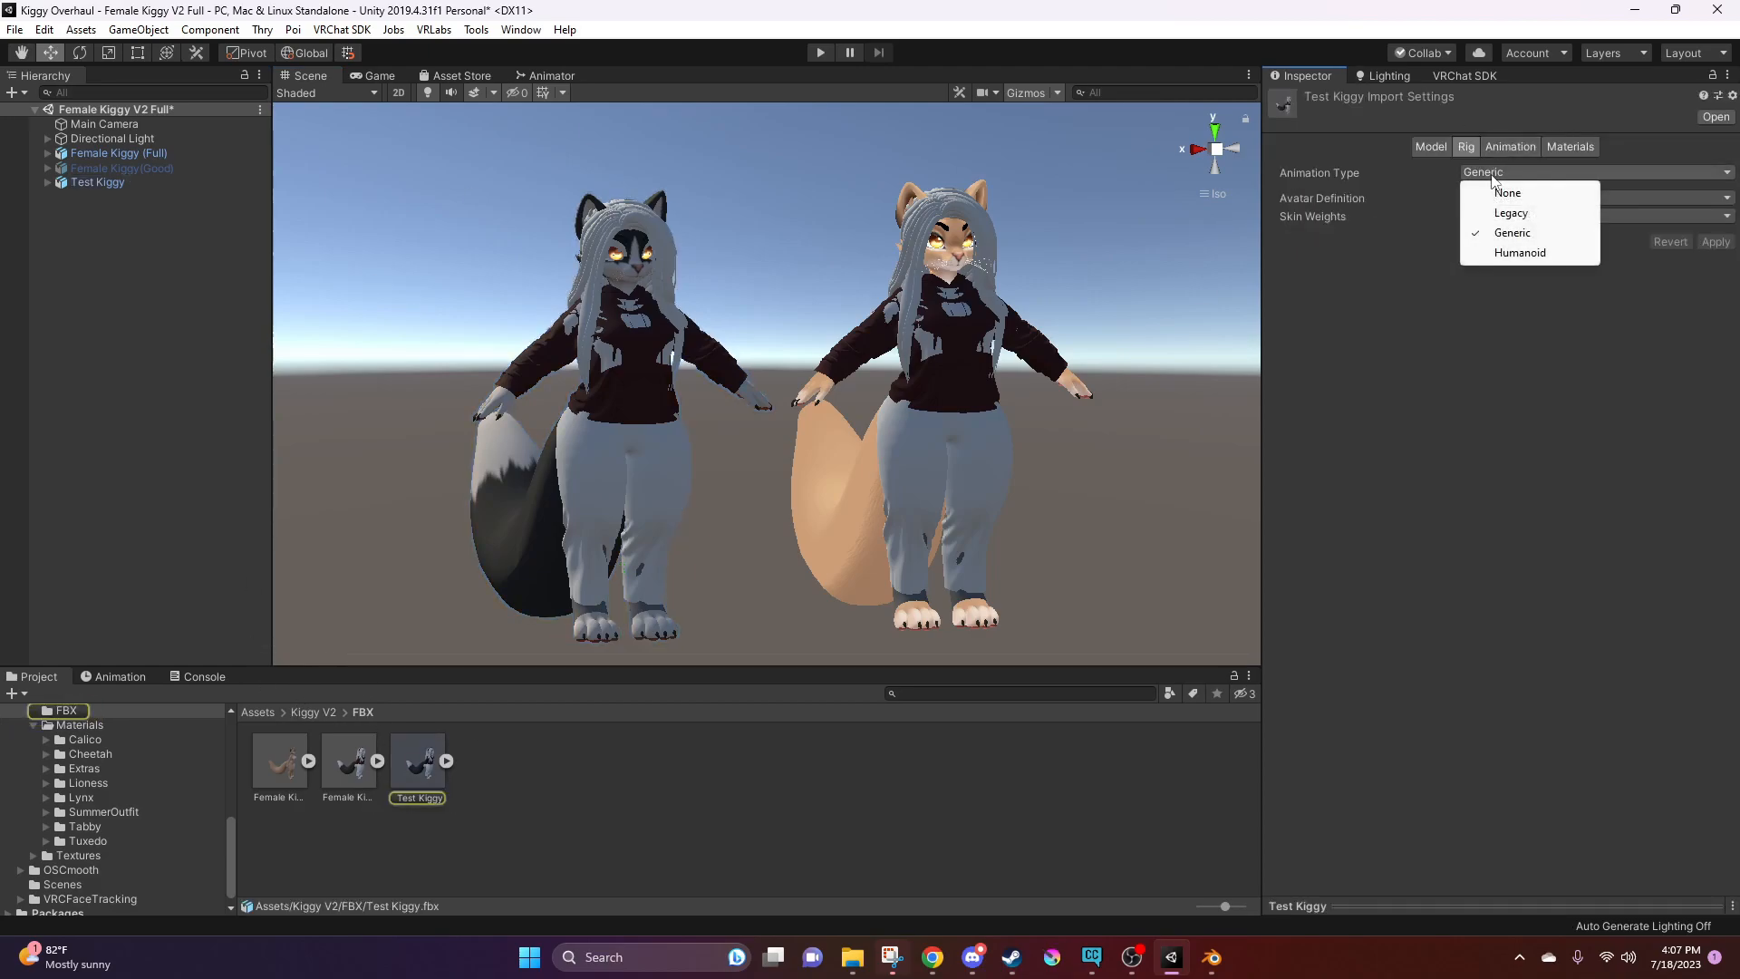
click(1511, 253)
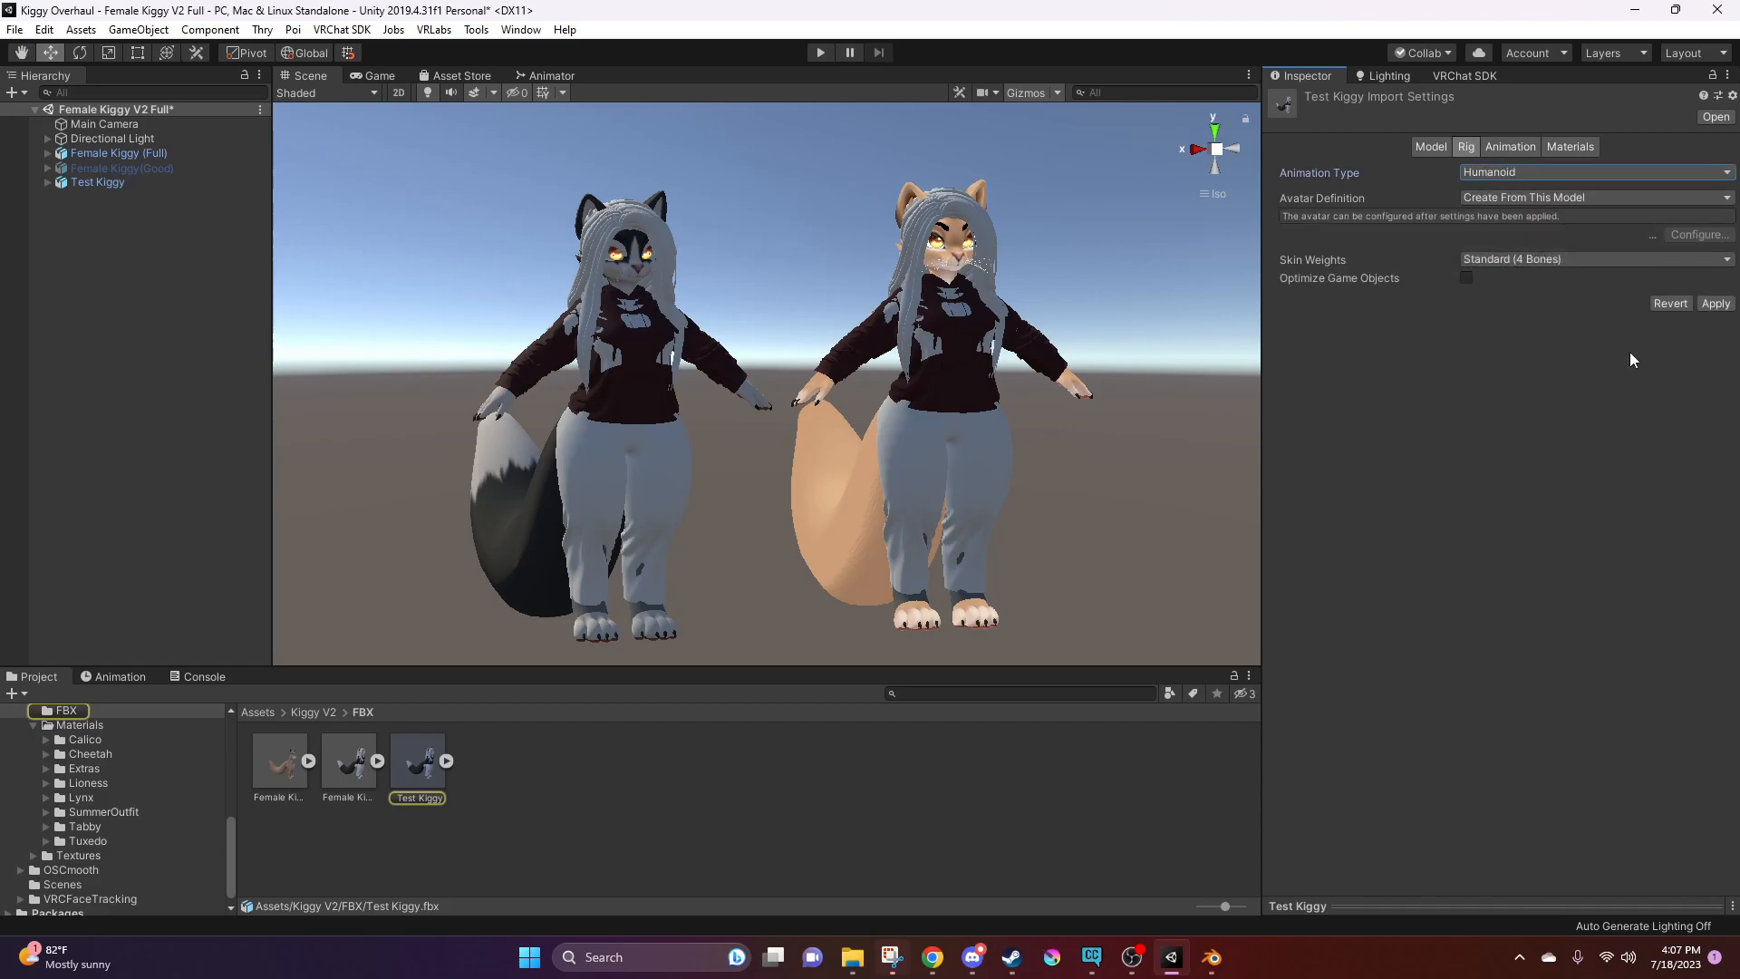
click(1715, 303)
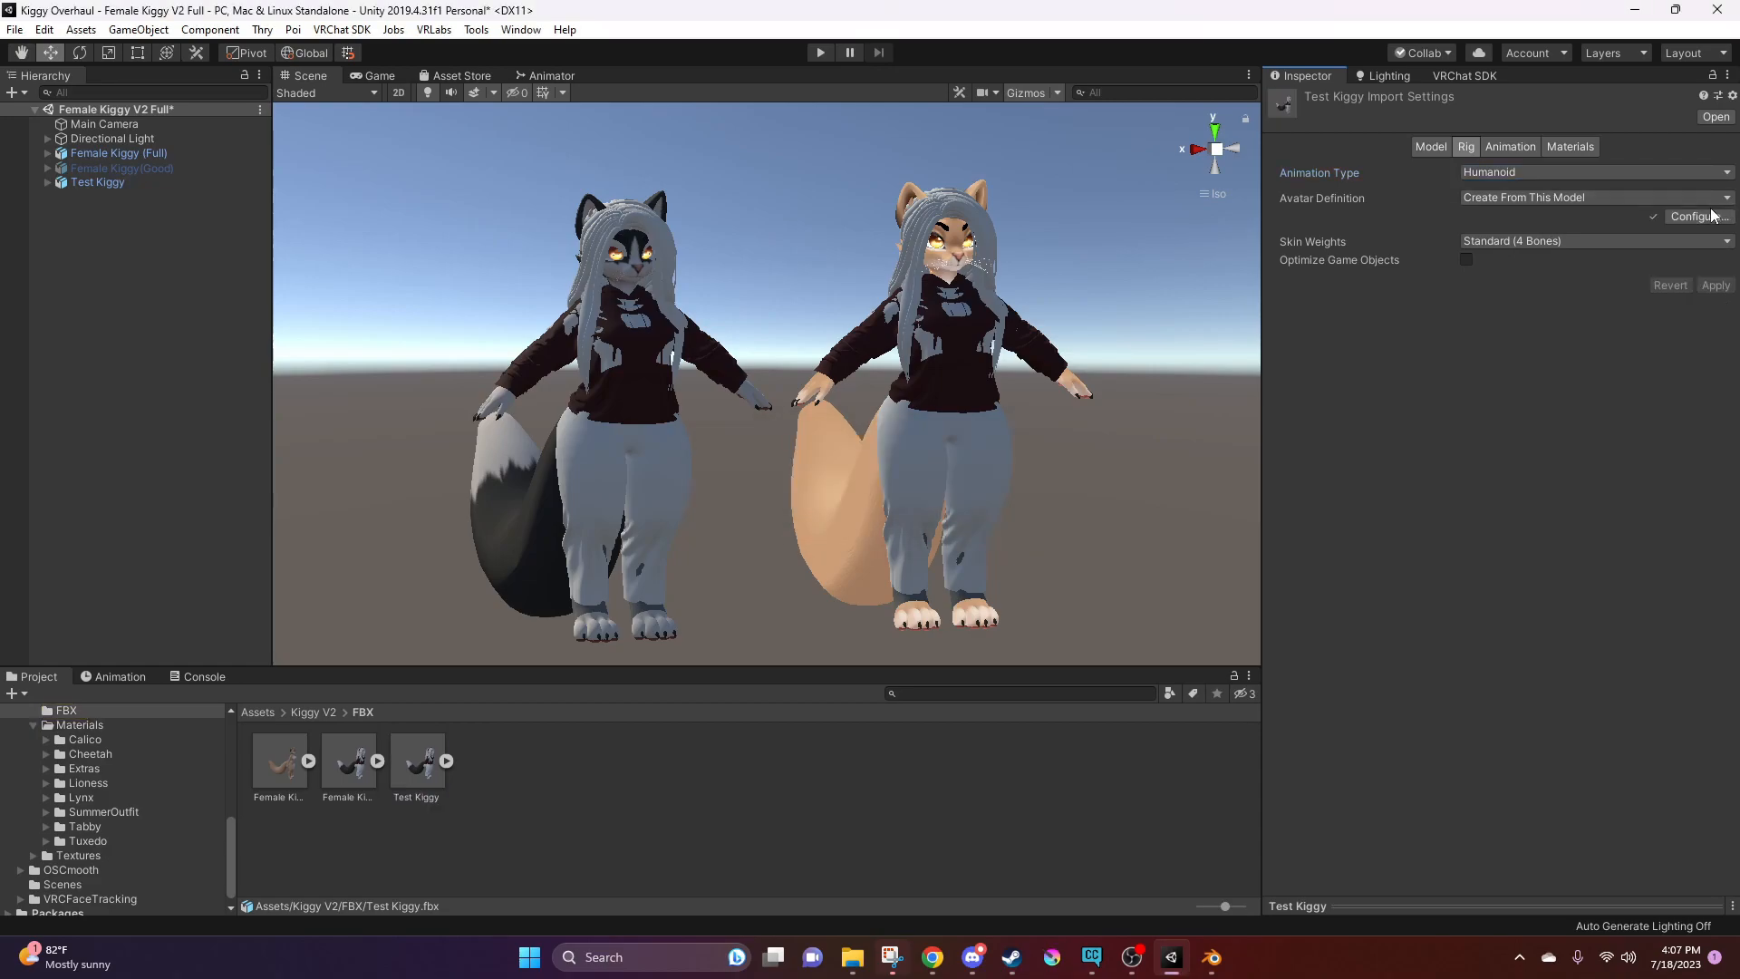
Configure the Test Kiggy avatar, saving the scene when asked, and remove the Jaw bone assignment from its head mapping
click(1701, 218)
click(848, 514)
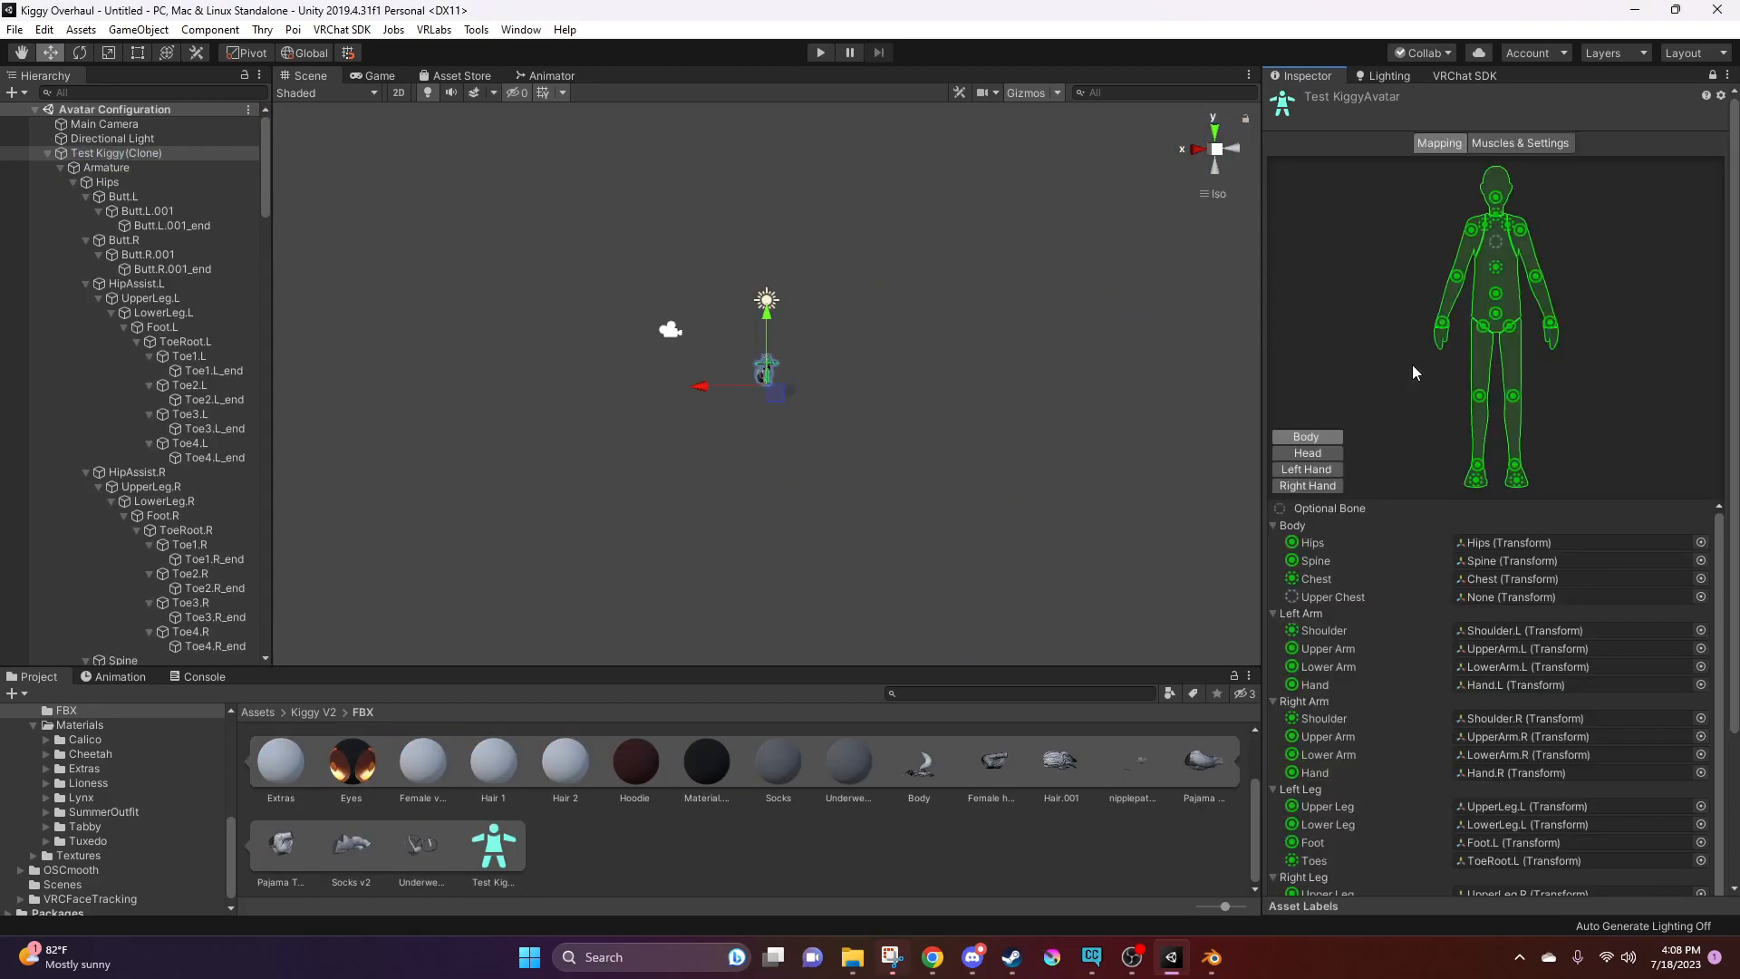
click(1308, 452)
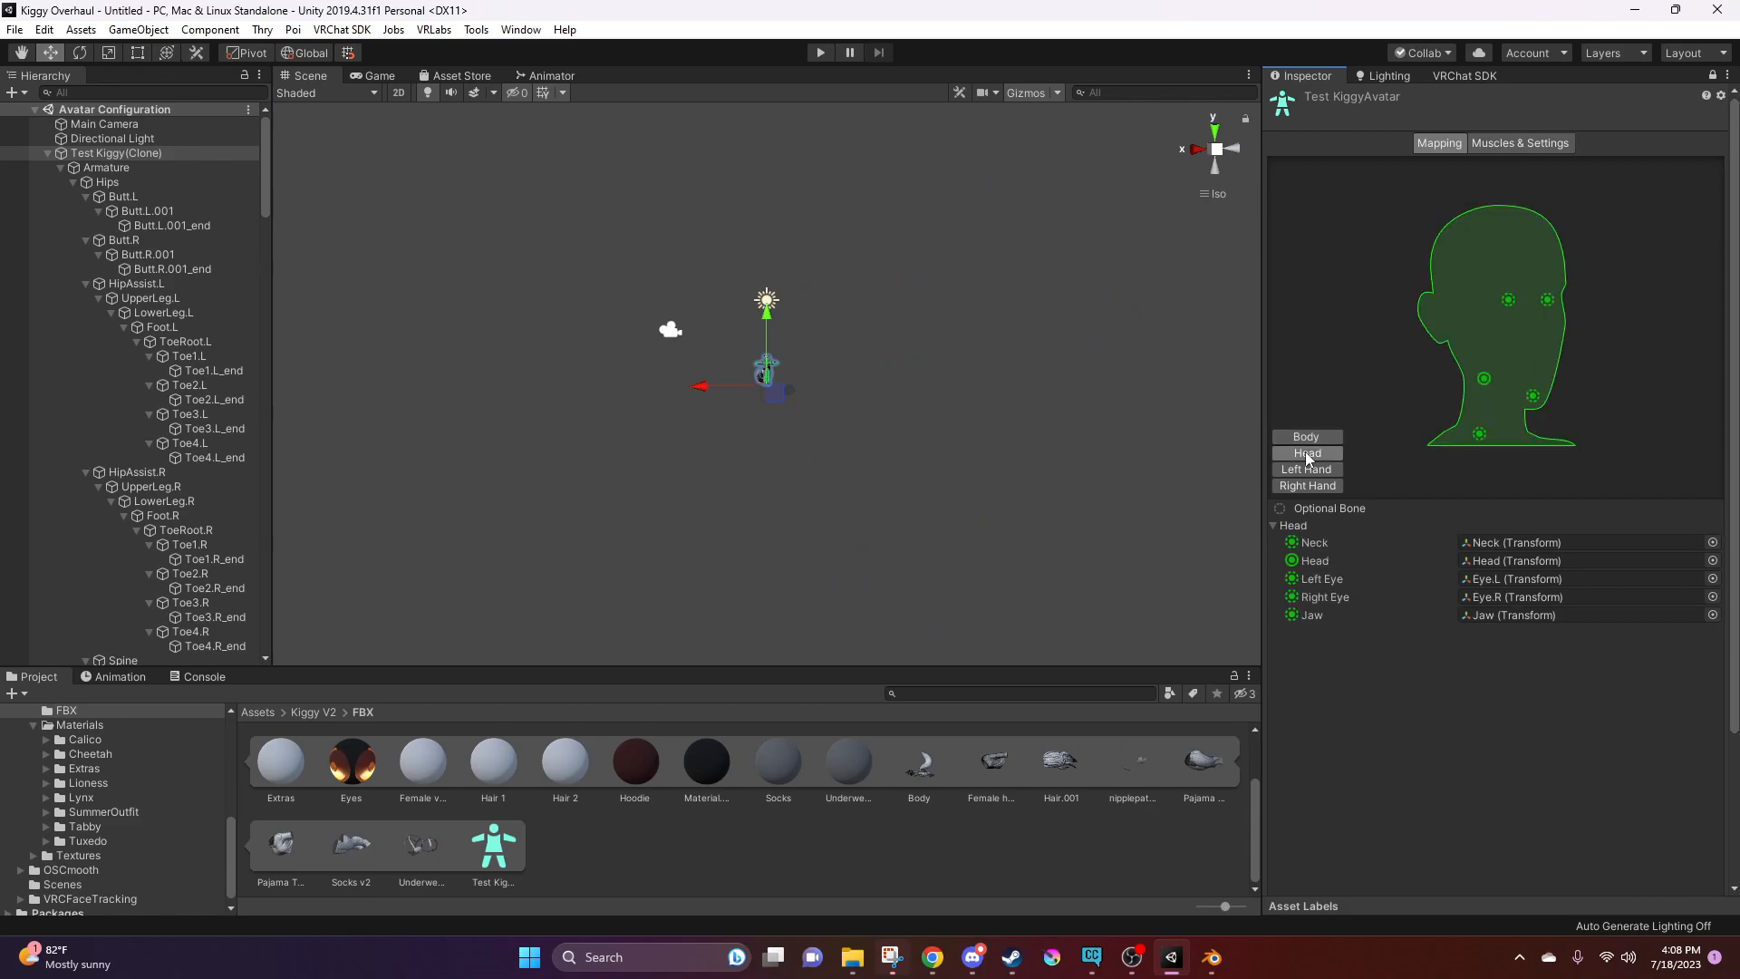
click(1476, 616)
key(Delete)
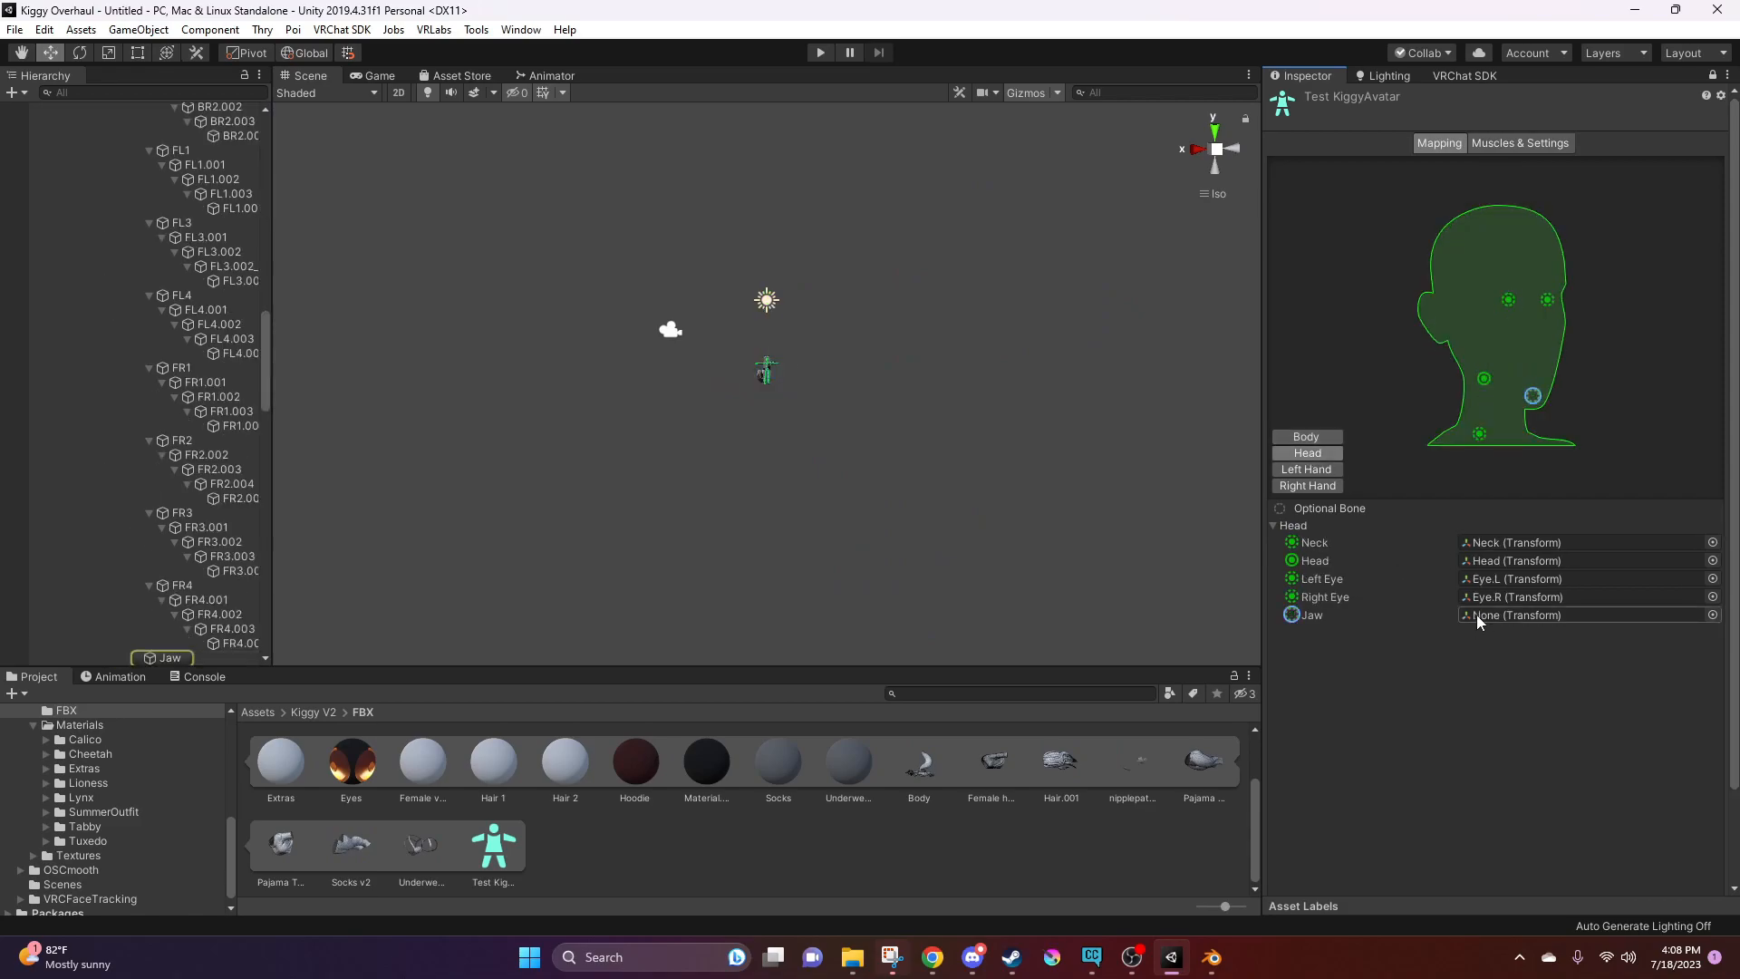
scroll(1579, 694, down, 1)
click(1666, 880)
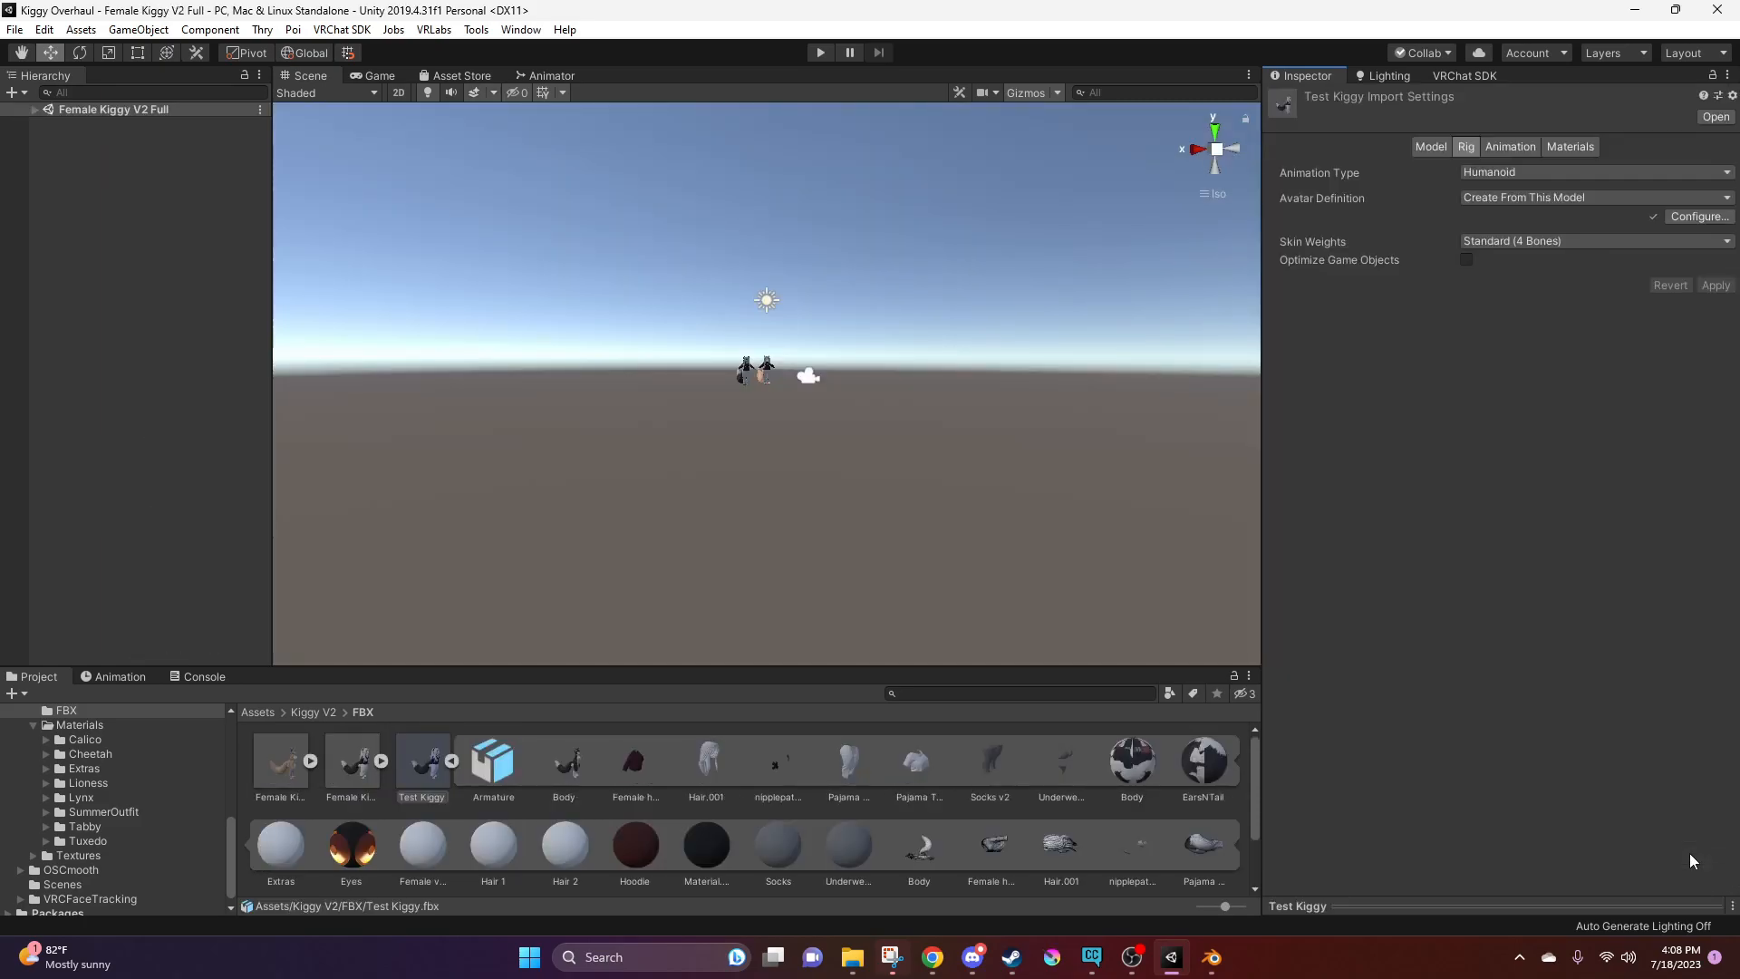
Expand the Female Kiggy V2 Full scene, select Test Kiggy and view both avatars from the front
scroll(772, 367, up, 3)
scroll(774, 369, up, 6)
alt+drag(775, 369, 993, 358)
alt+right_drag(823, 373, 330, 396)
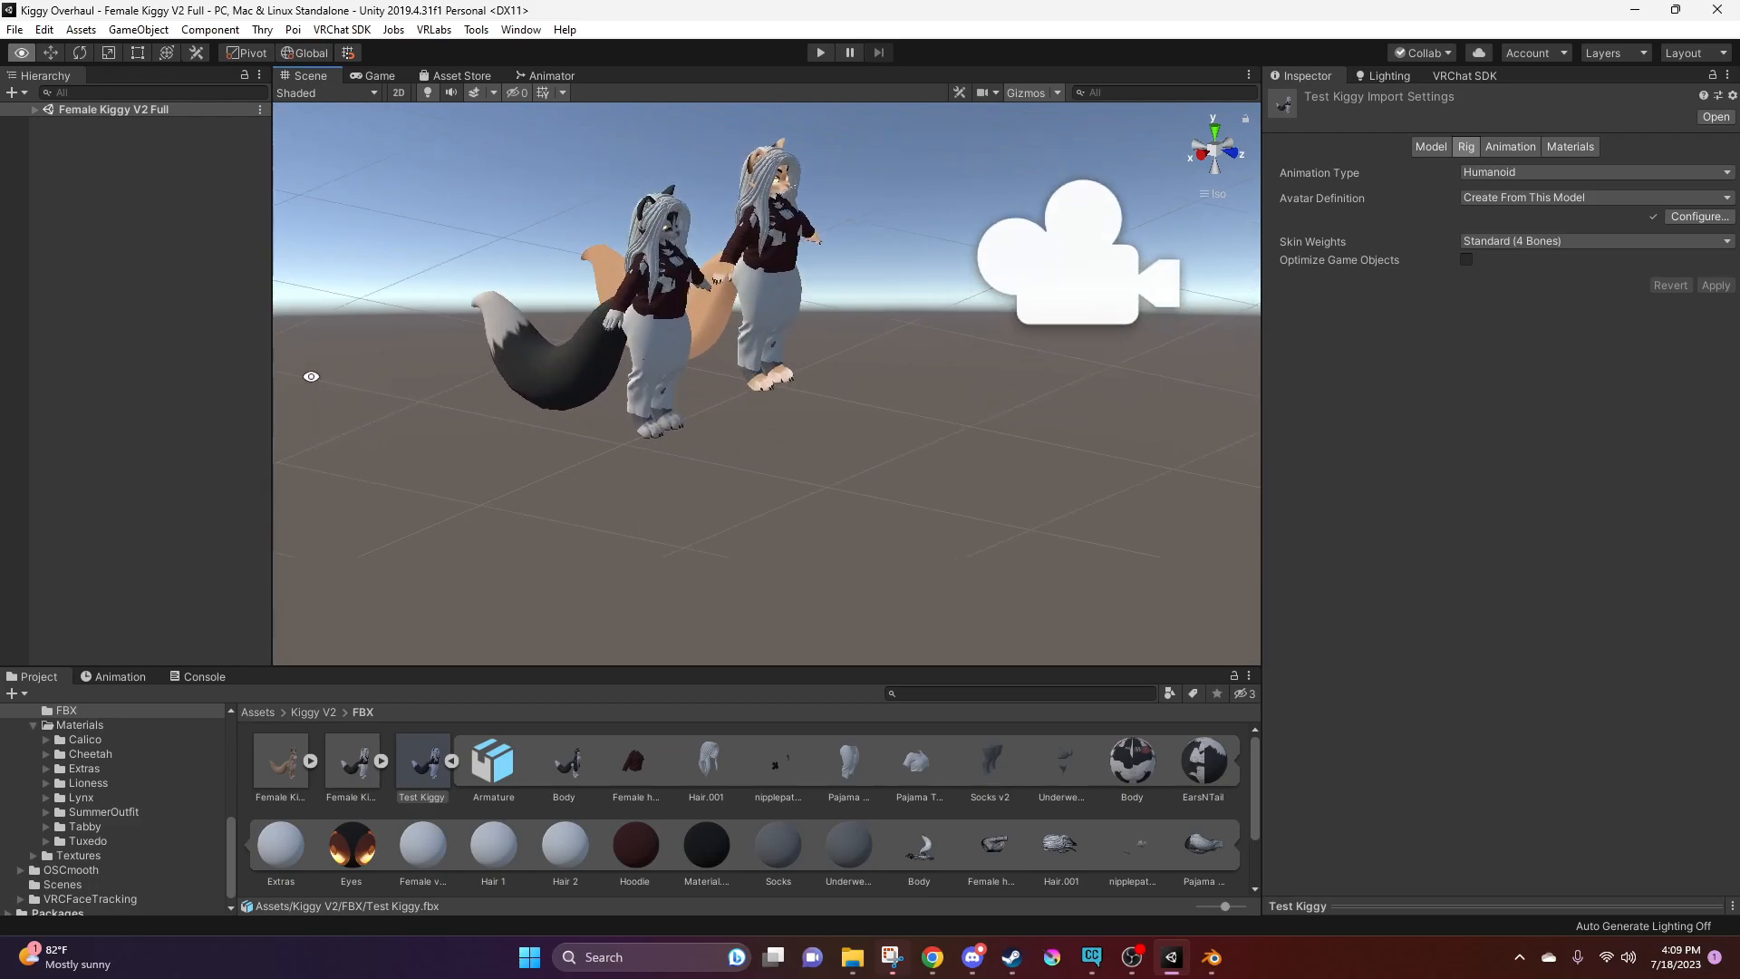
click(34, 110)
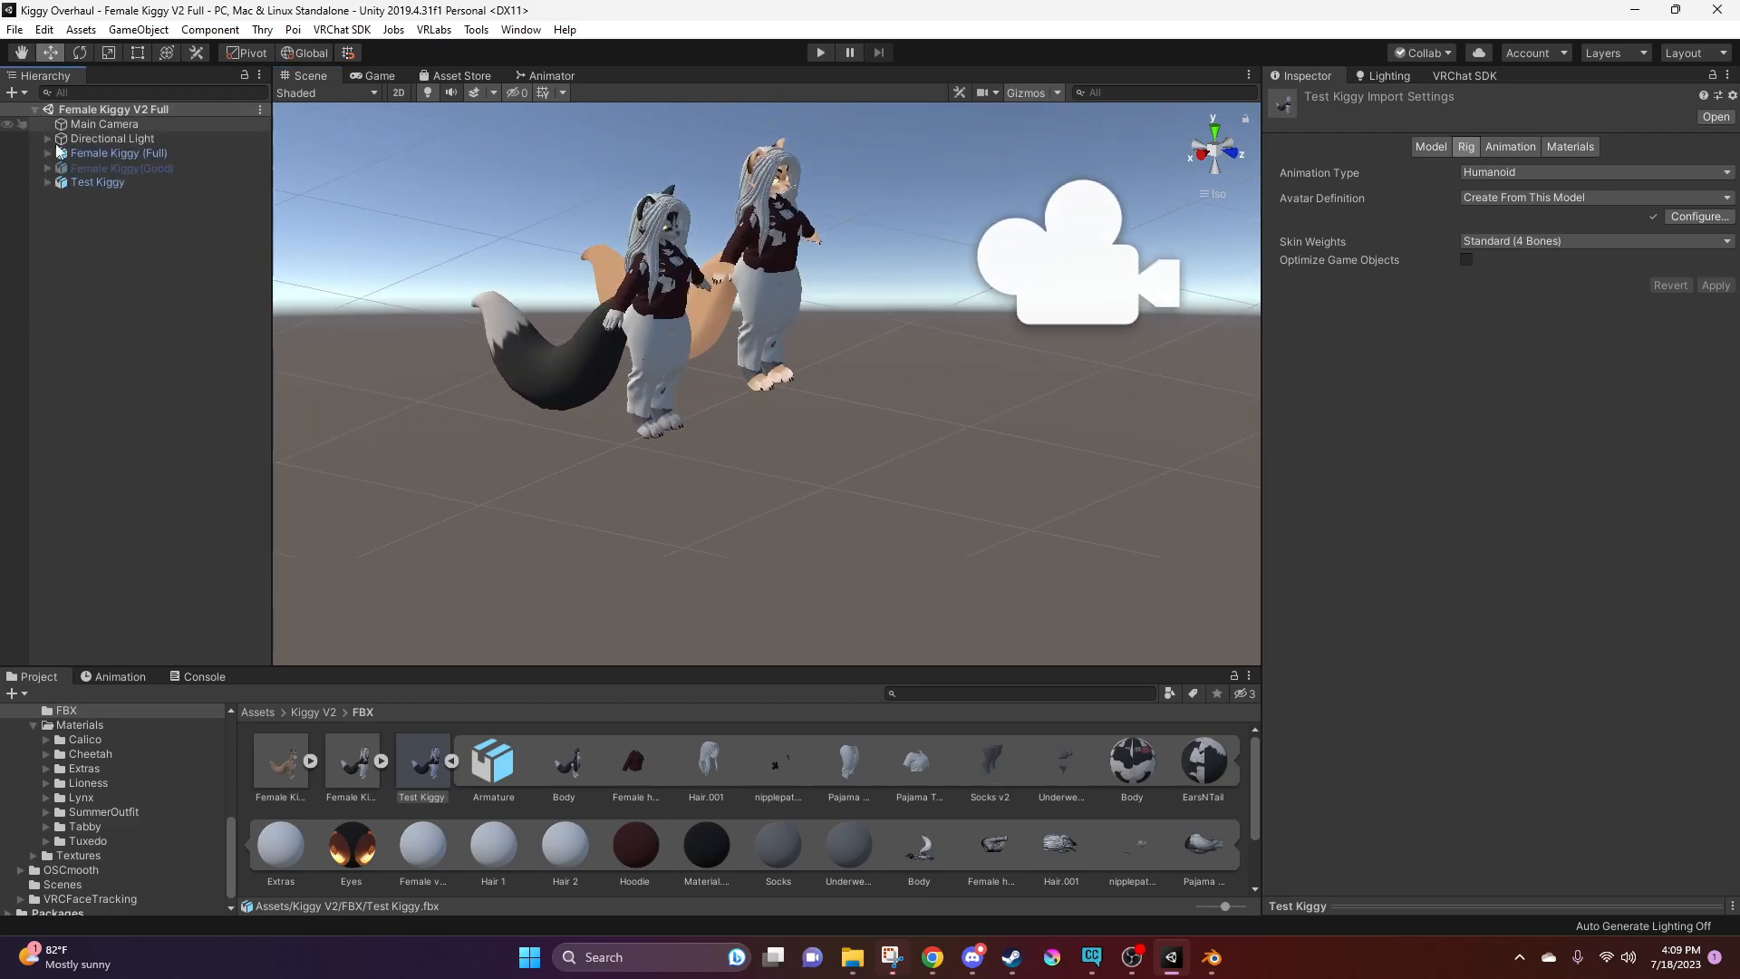
double_click(90, 180)
alt+right_drag(879, 435, 966, 498)
alt+drag(966, 499, 698, 421)
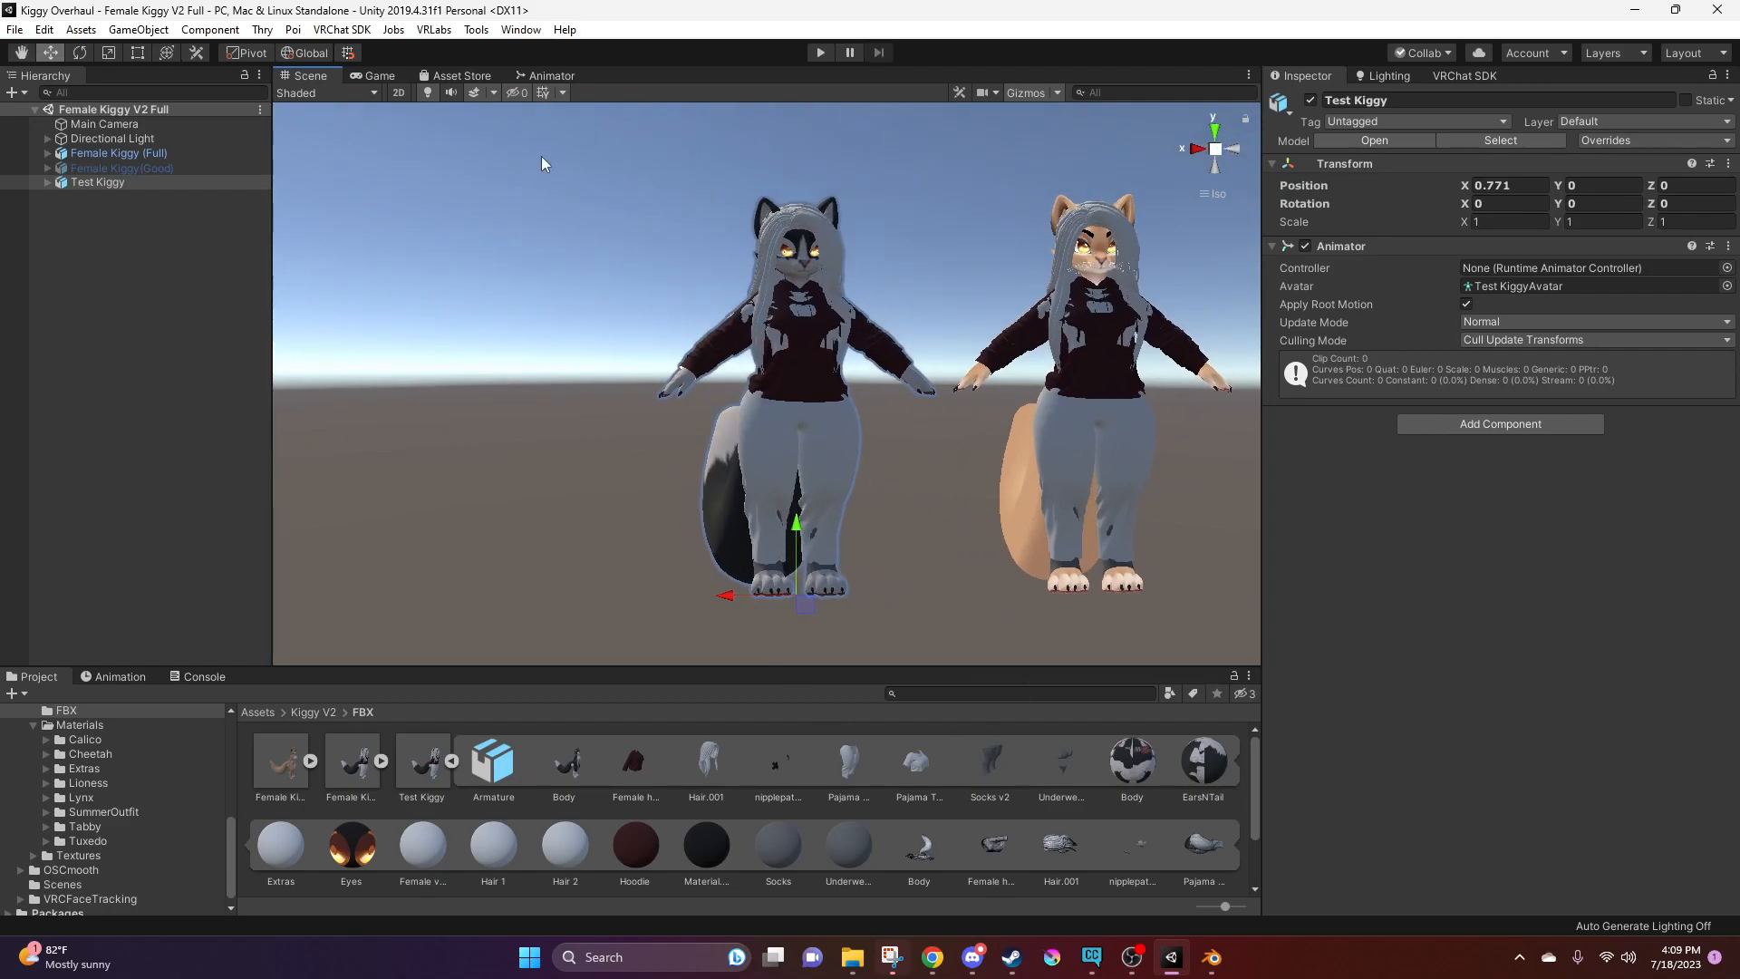
Switch to Chrome and search Google for "pumkin tools"
mouse_move(938, 968)
click(940, 966)
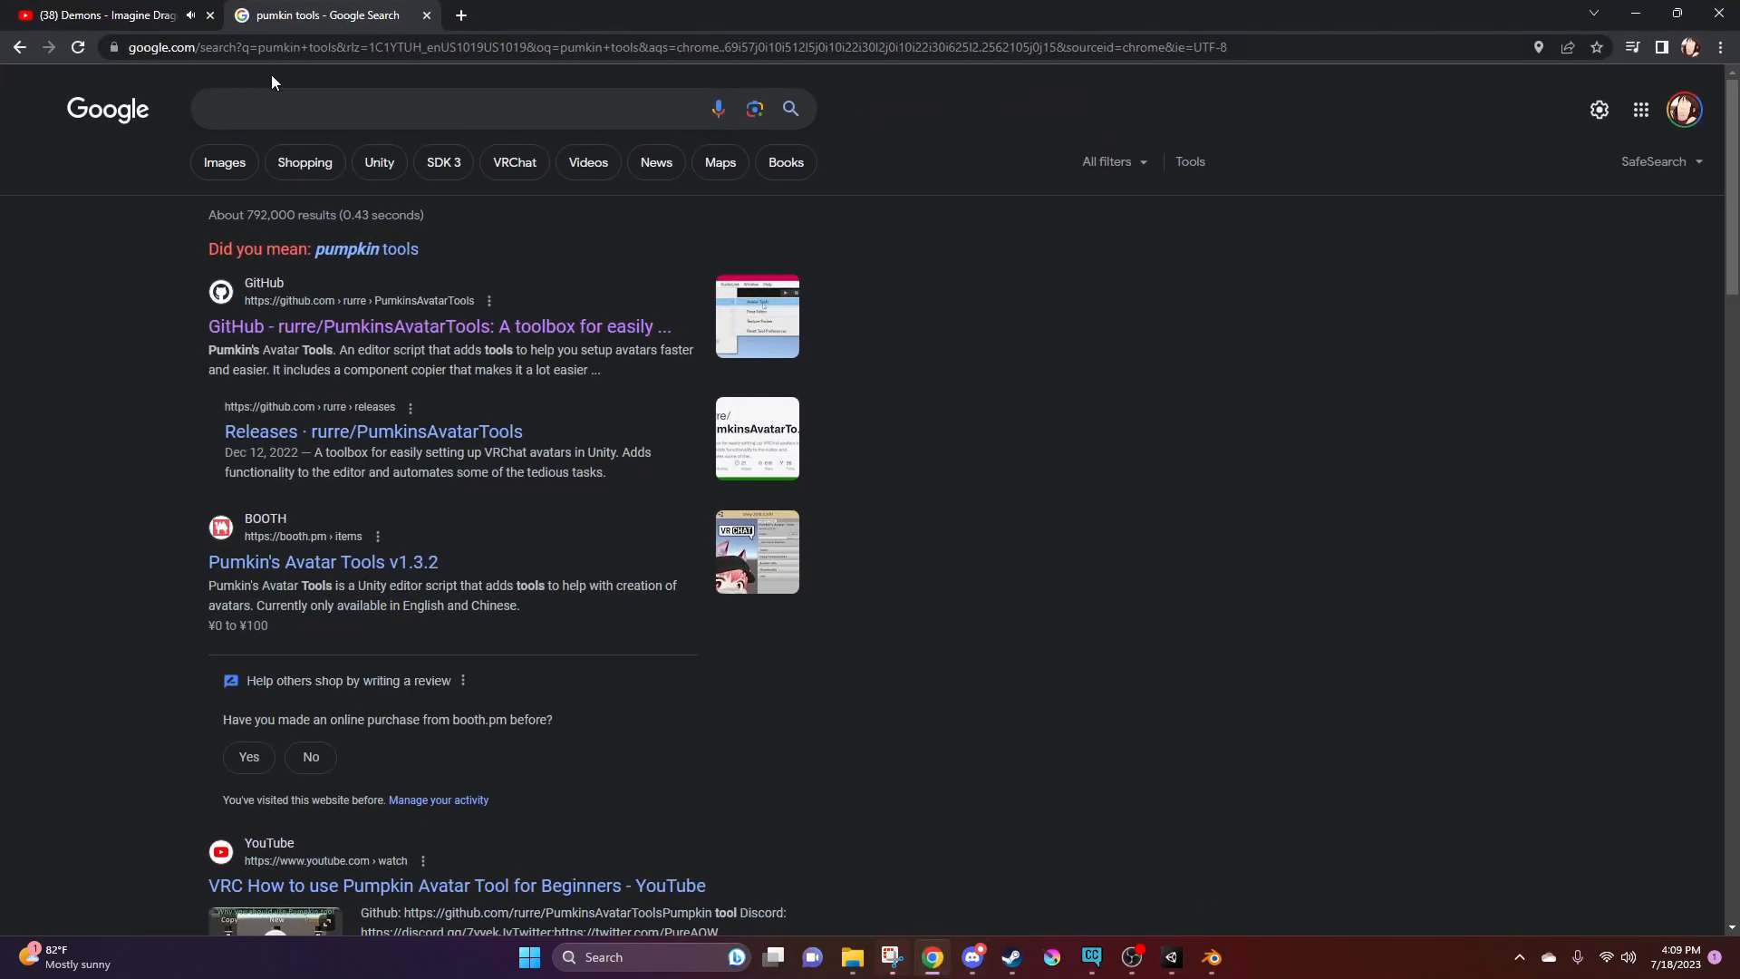
click(257, 109)
text(pu)
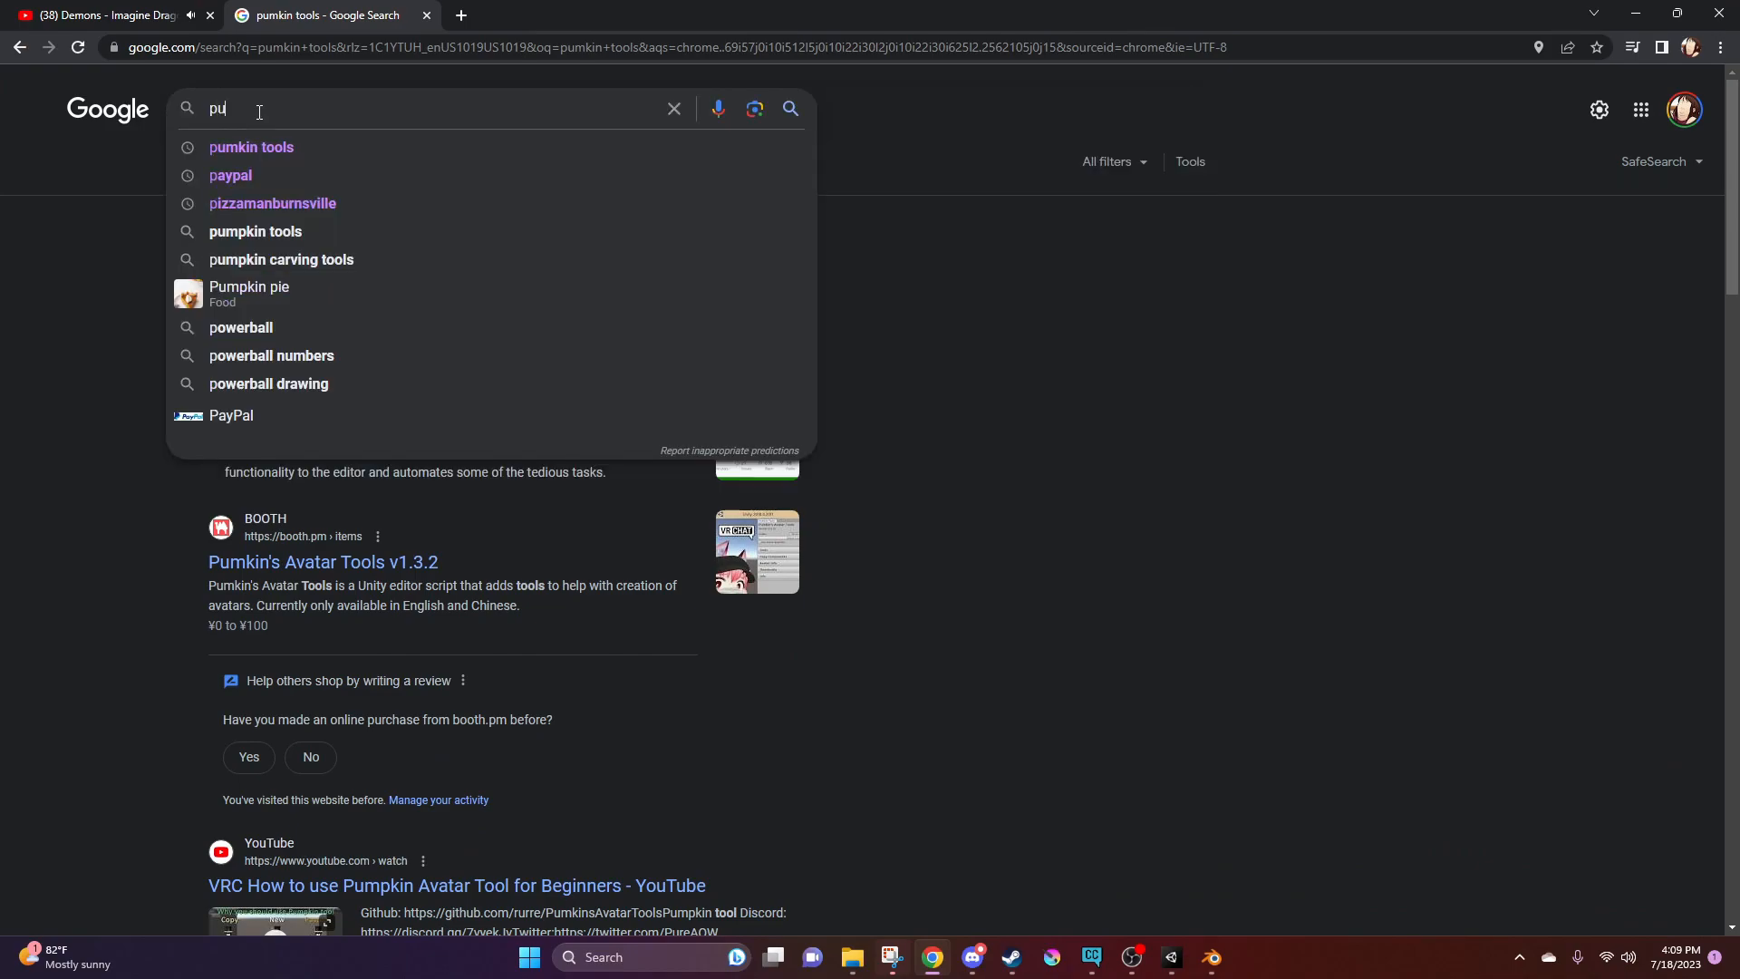
text(mkin tools)
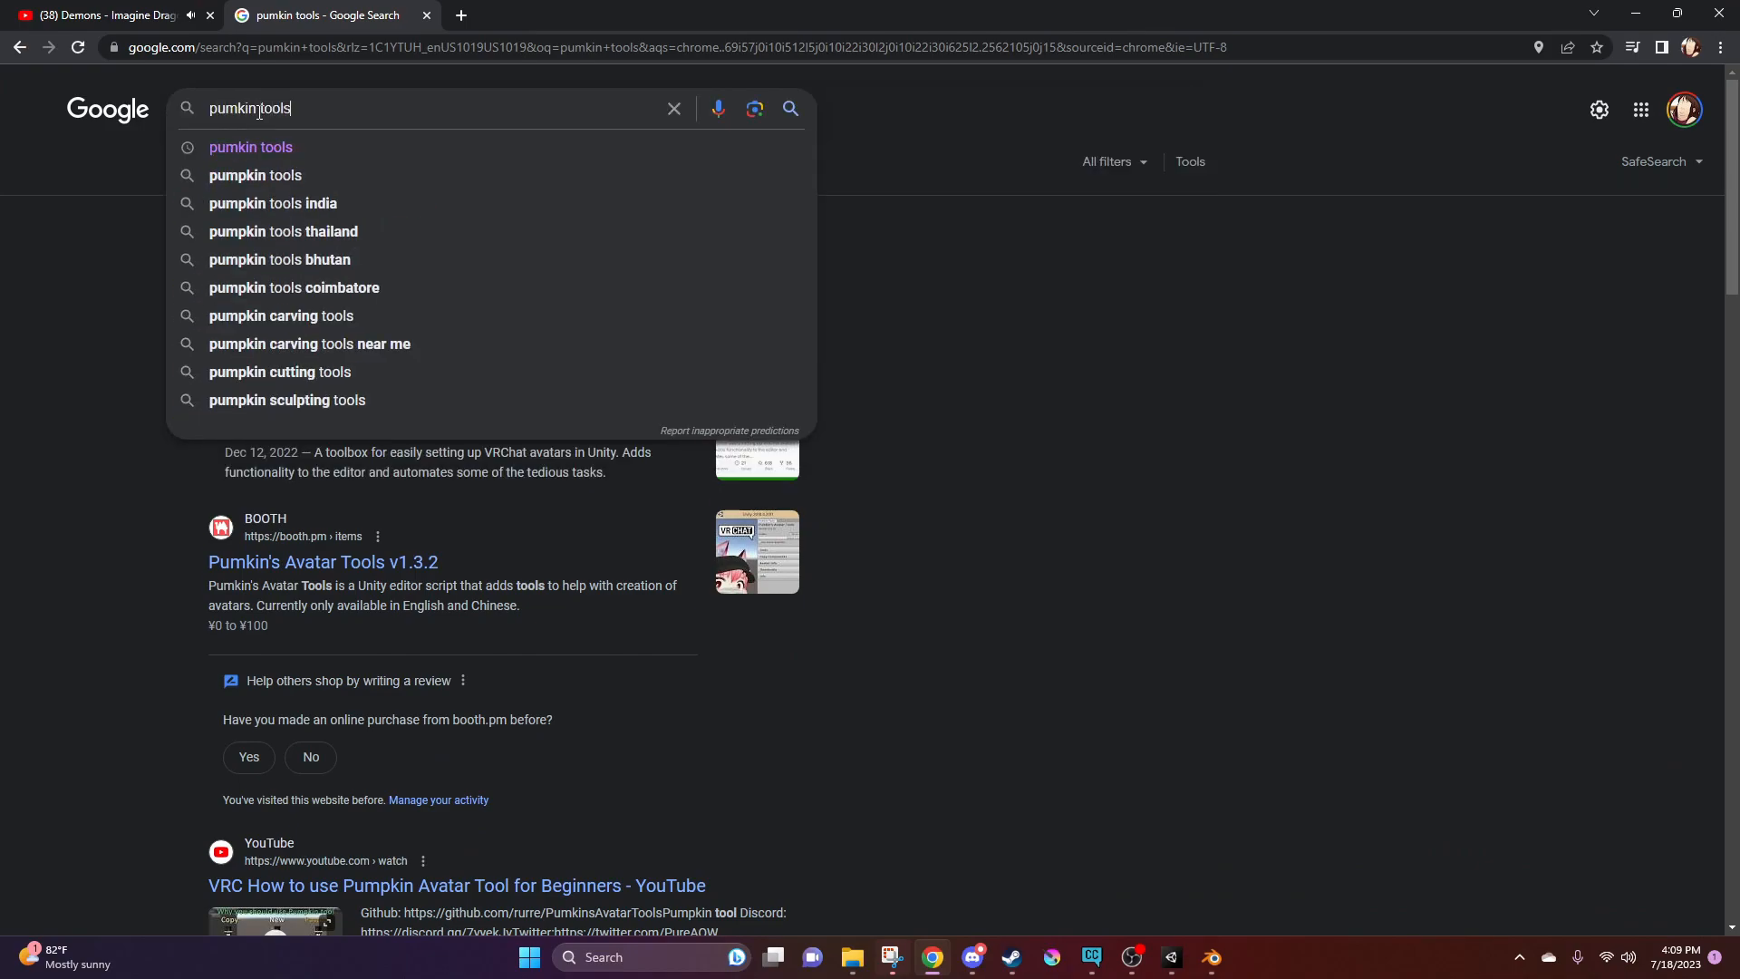
key(Return)
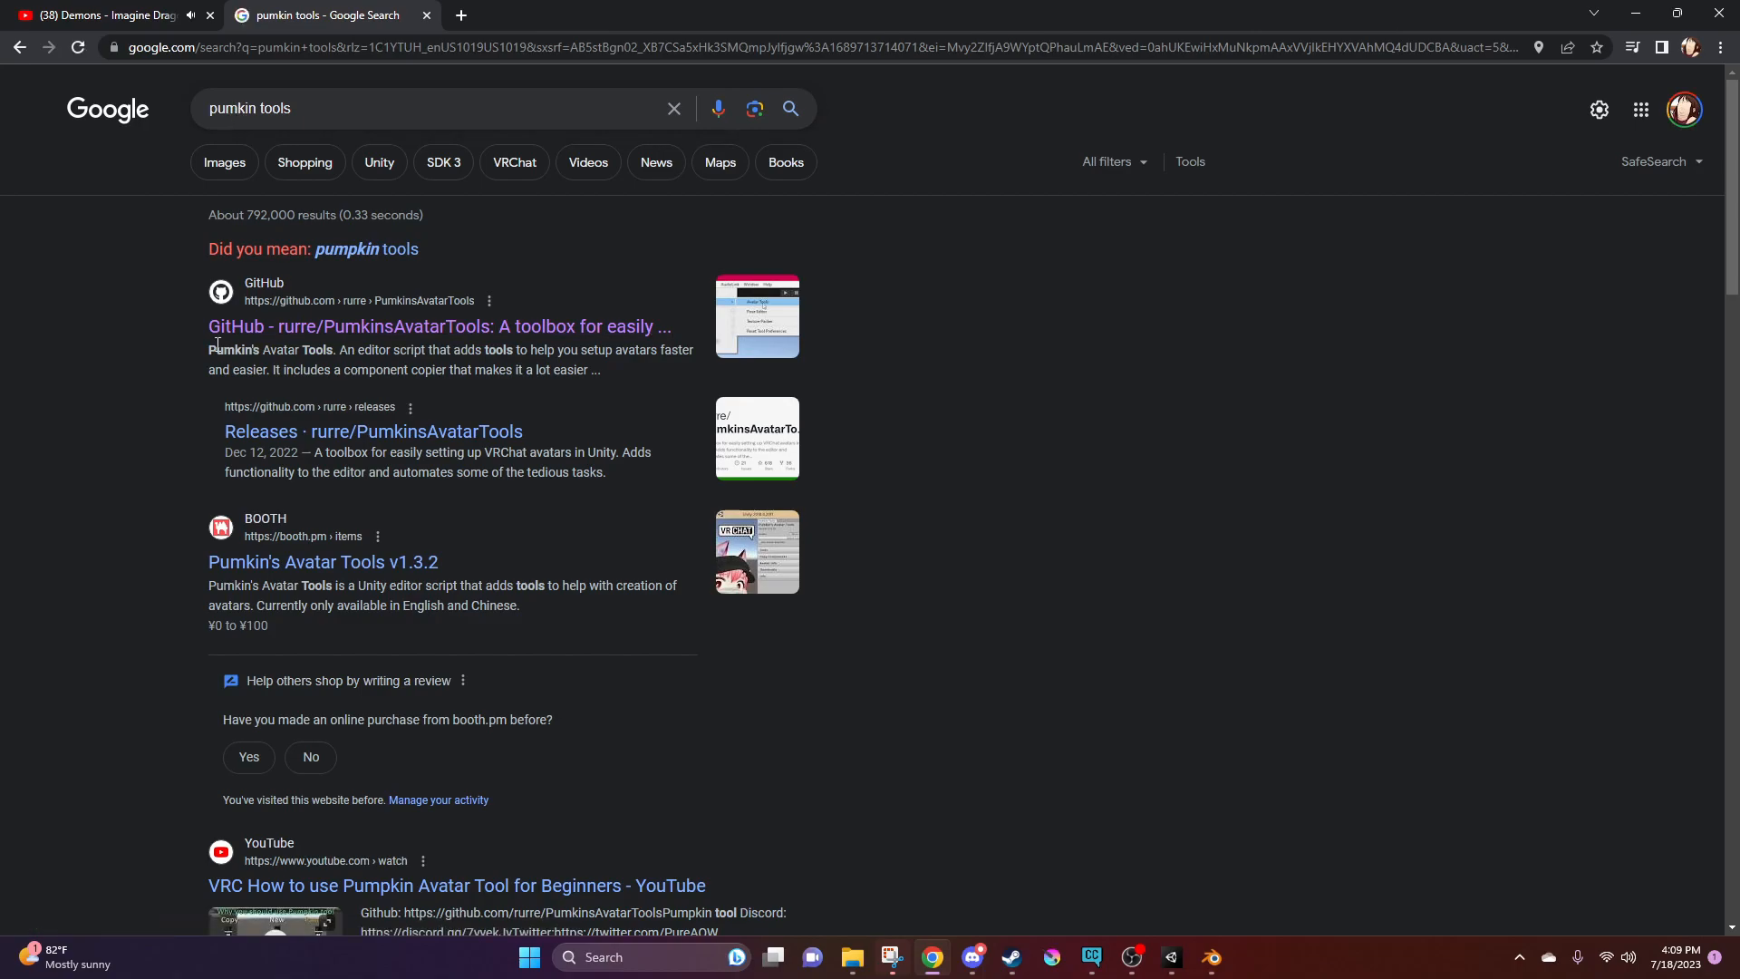
Open the PumkinsAvatarTools GitHub releases and locate the v1.3.9 unitypackage among the assets
click(435, 328)
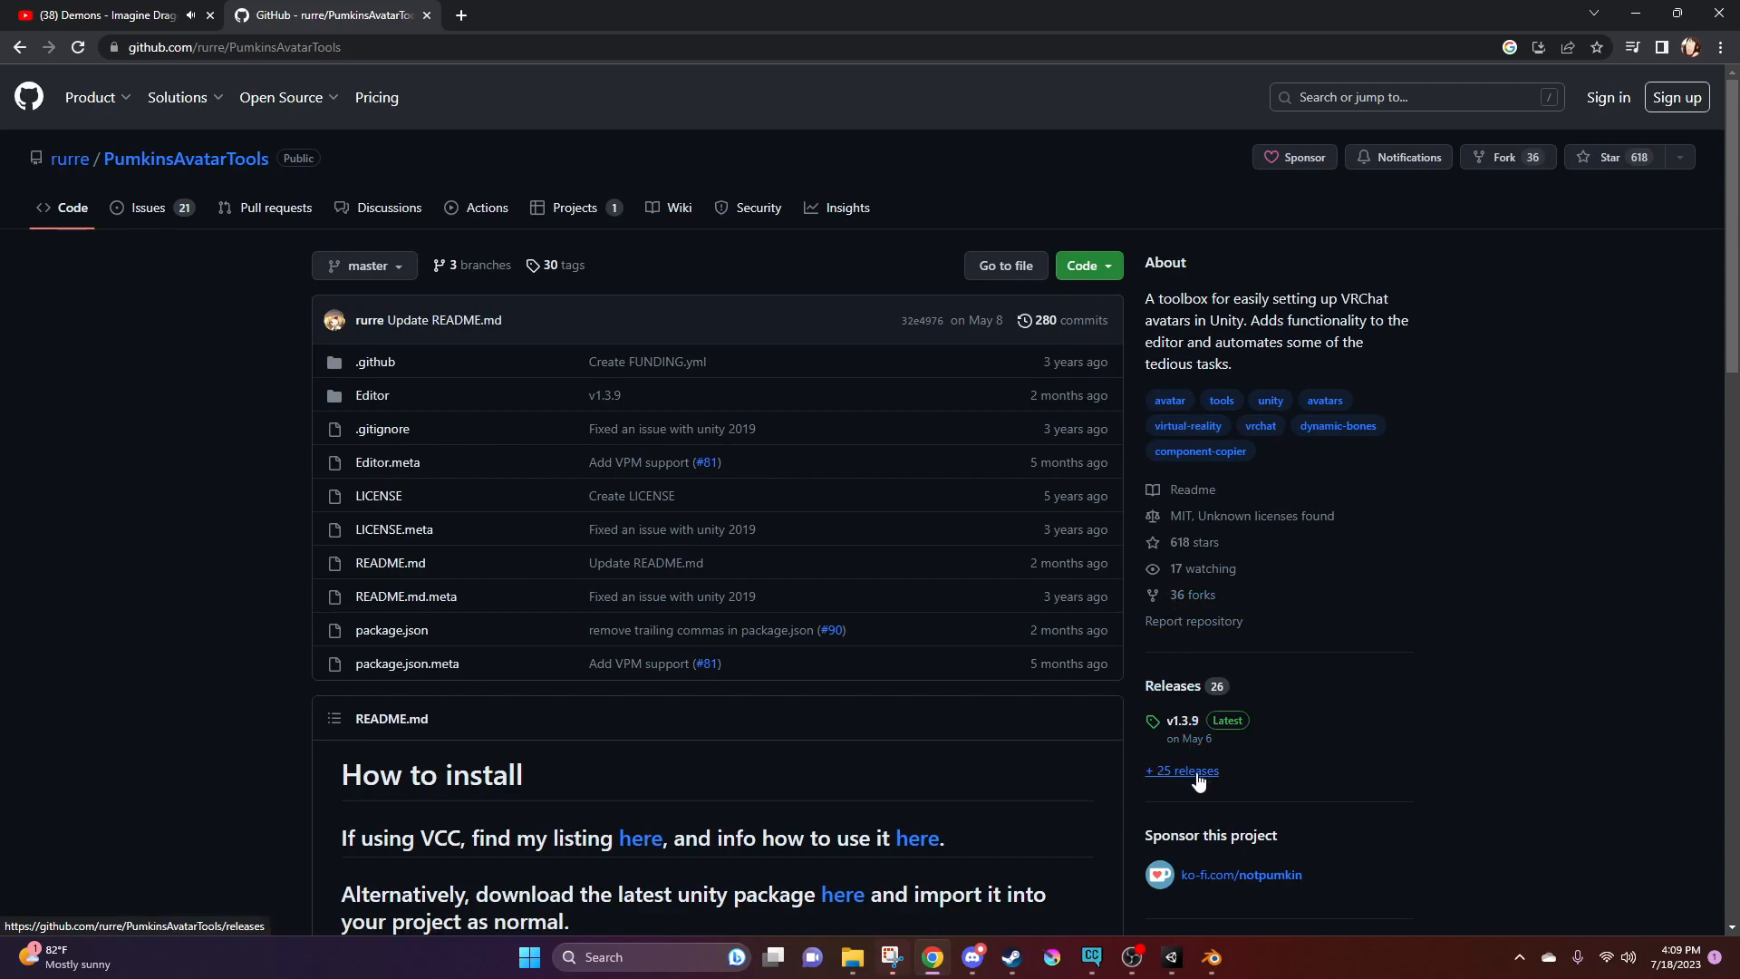
click(1189, 772)
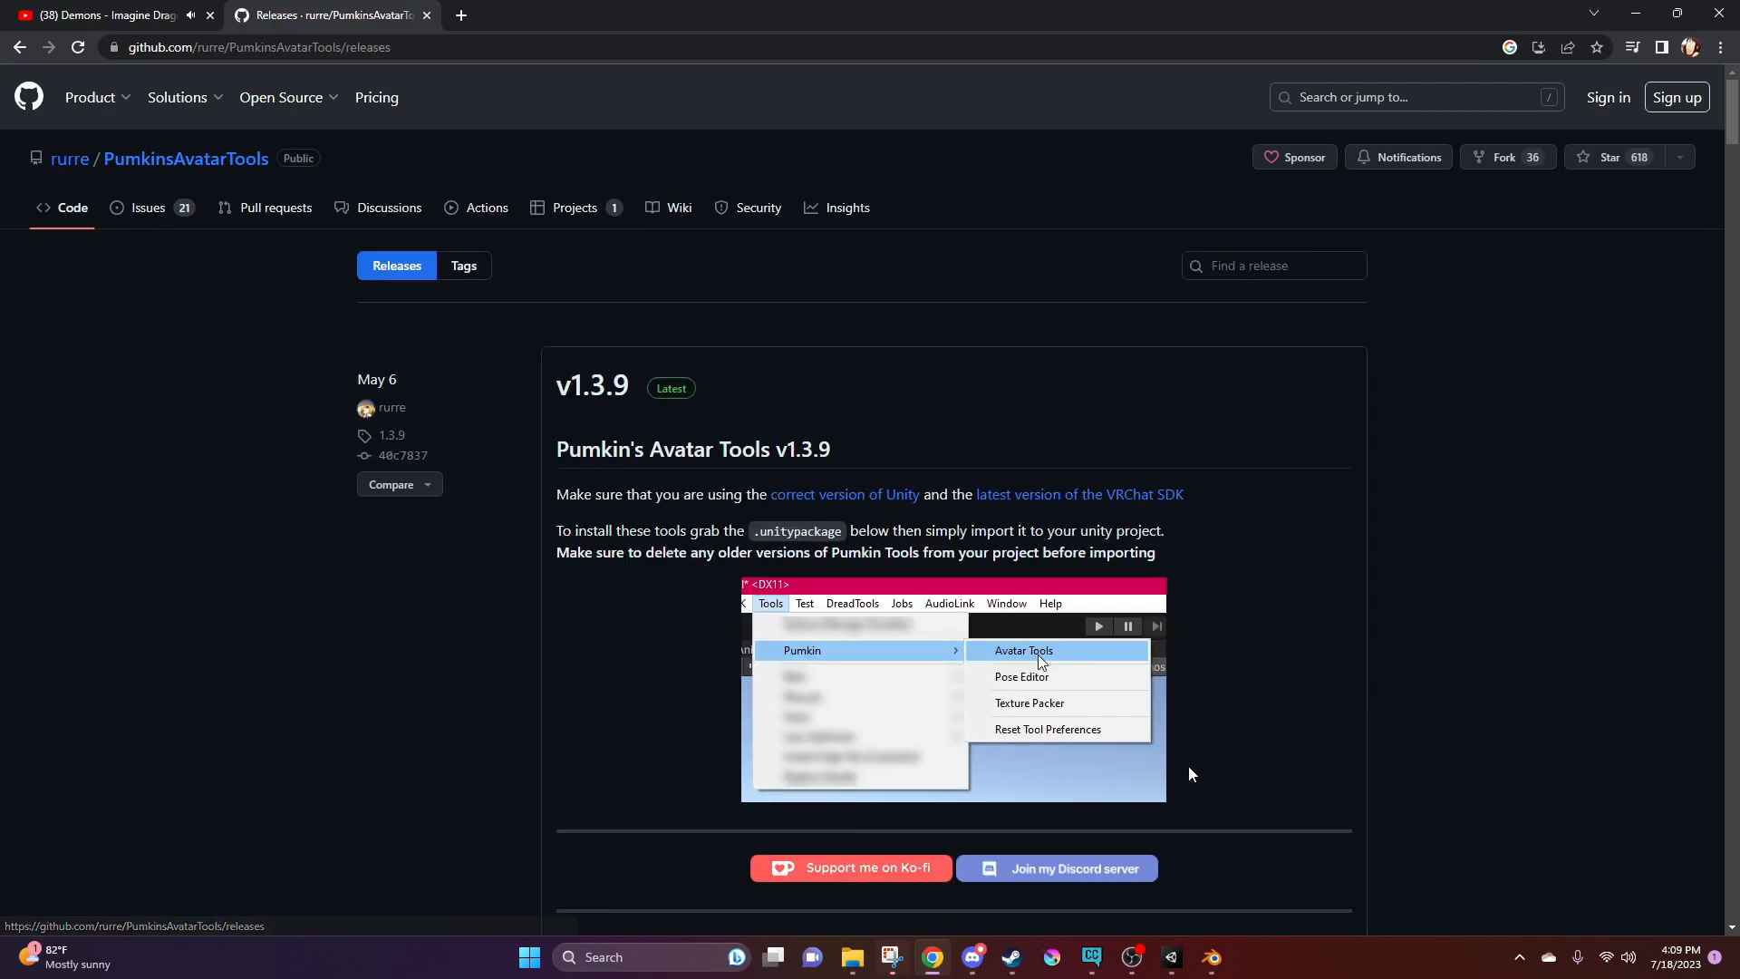
scroll(850, 415, down, 3)
scroll(849, 416, down, 3)
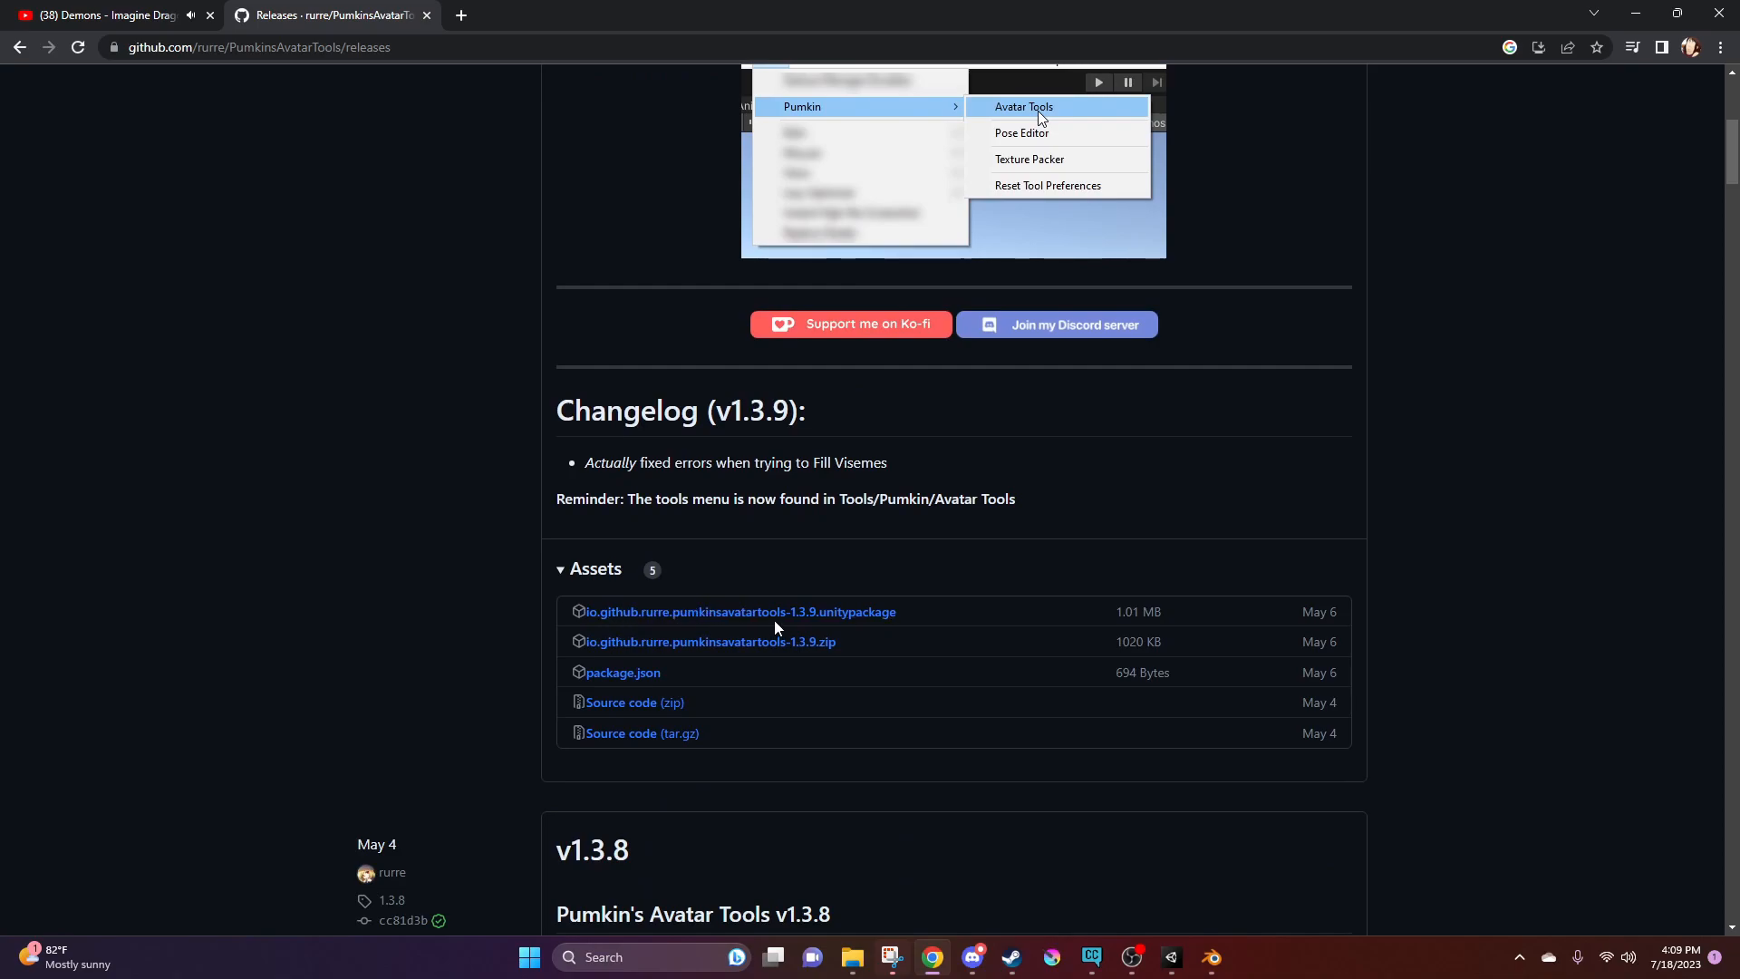
Switch back to Unity, open Pumkin's Avatar Tools and place its window between the hierarchy and the avatars
click(1635, 18)
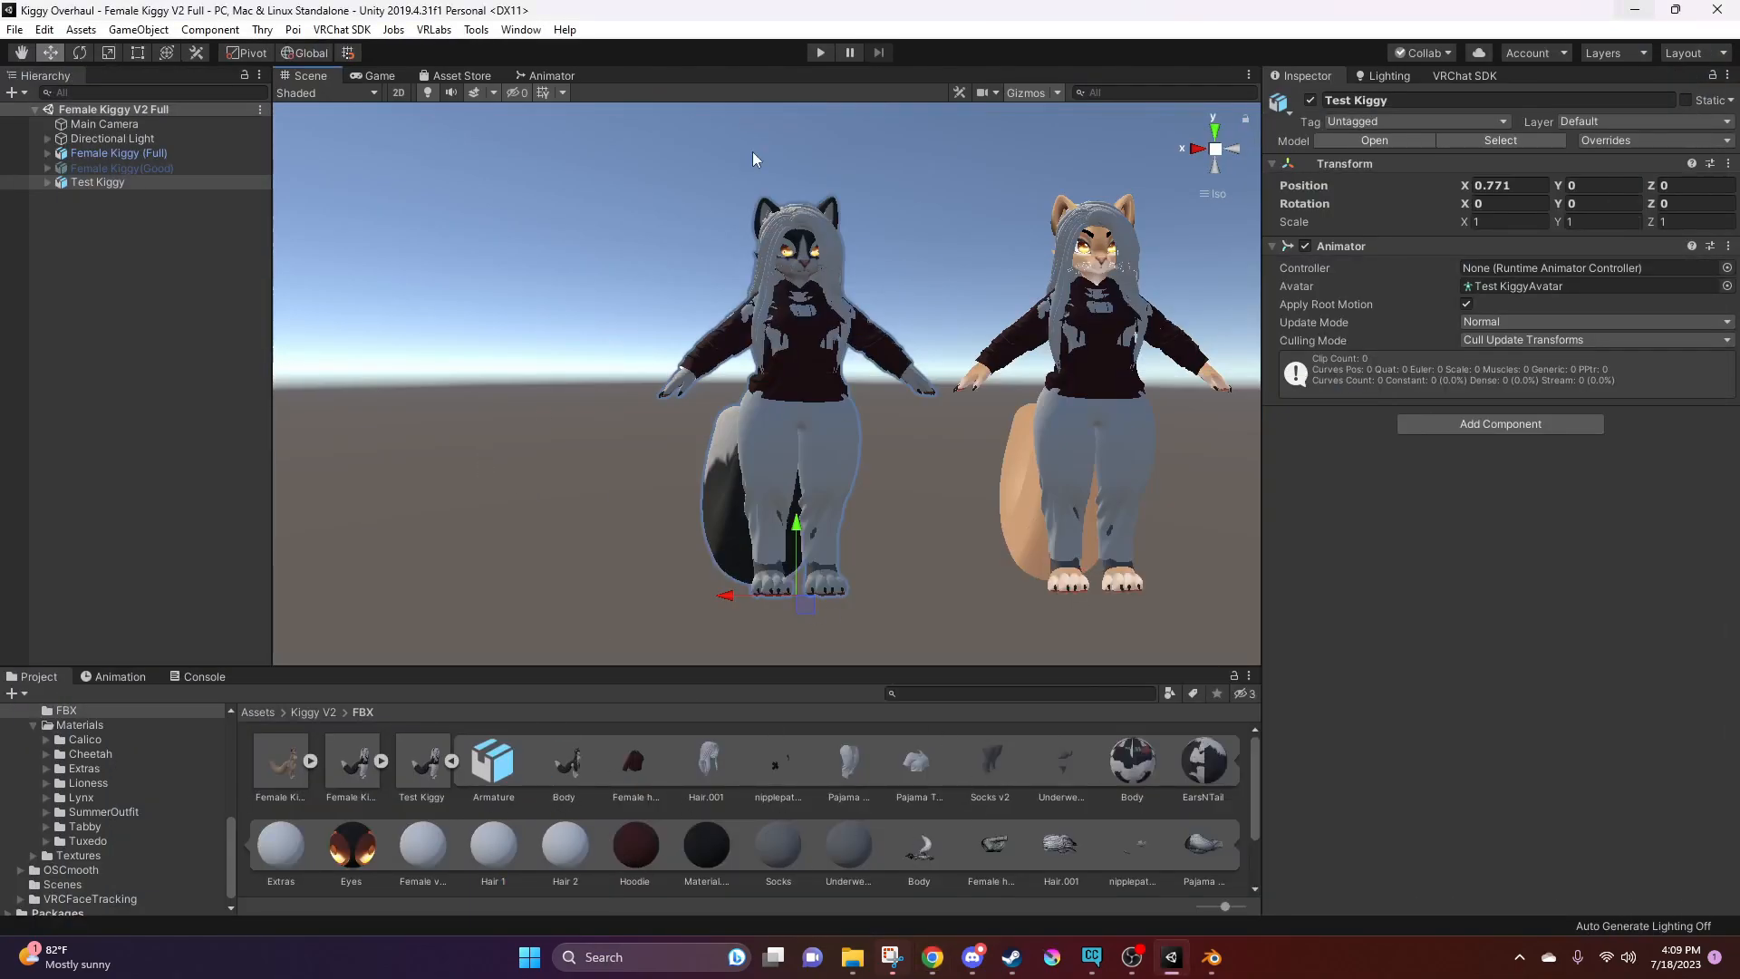
click(479, 34)
mouse_move(496, 58)
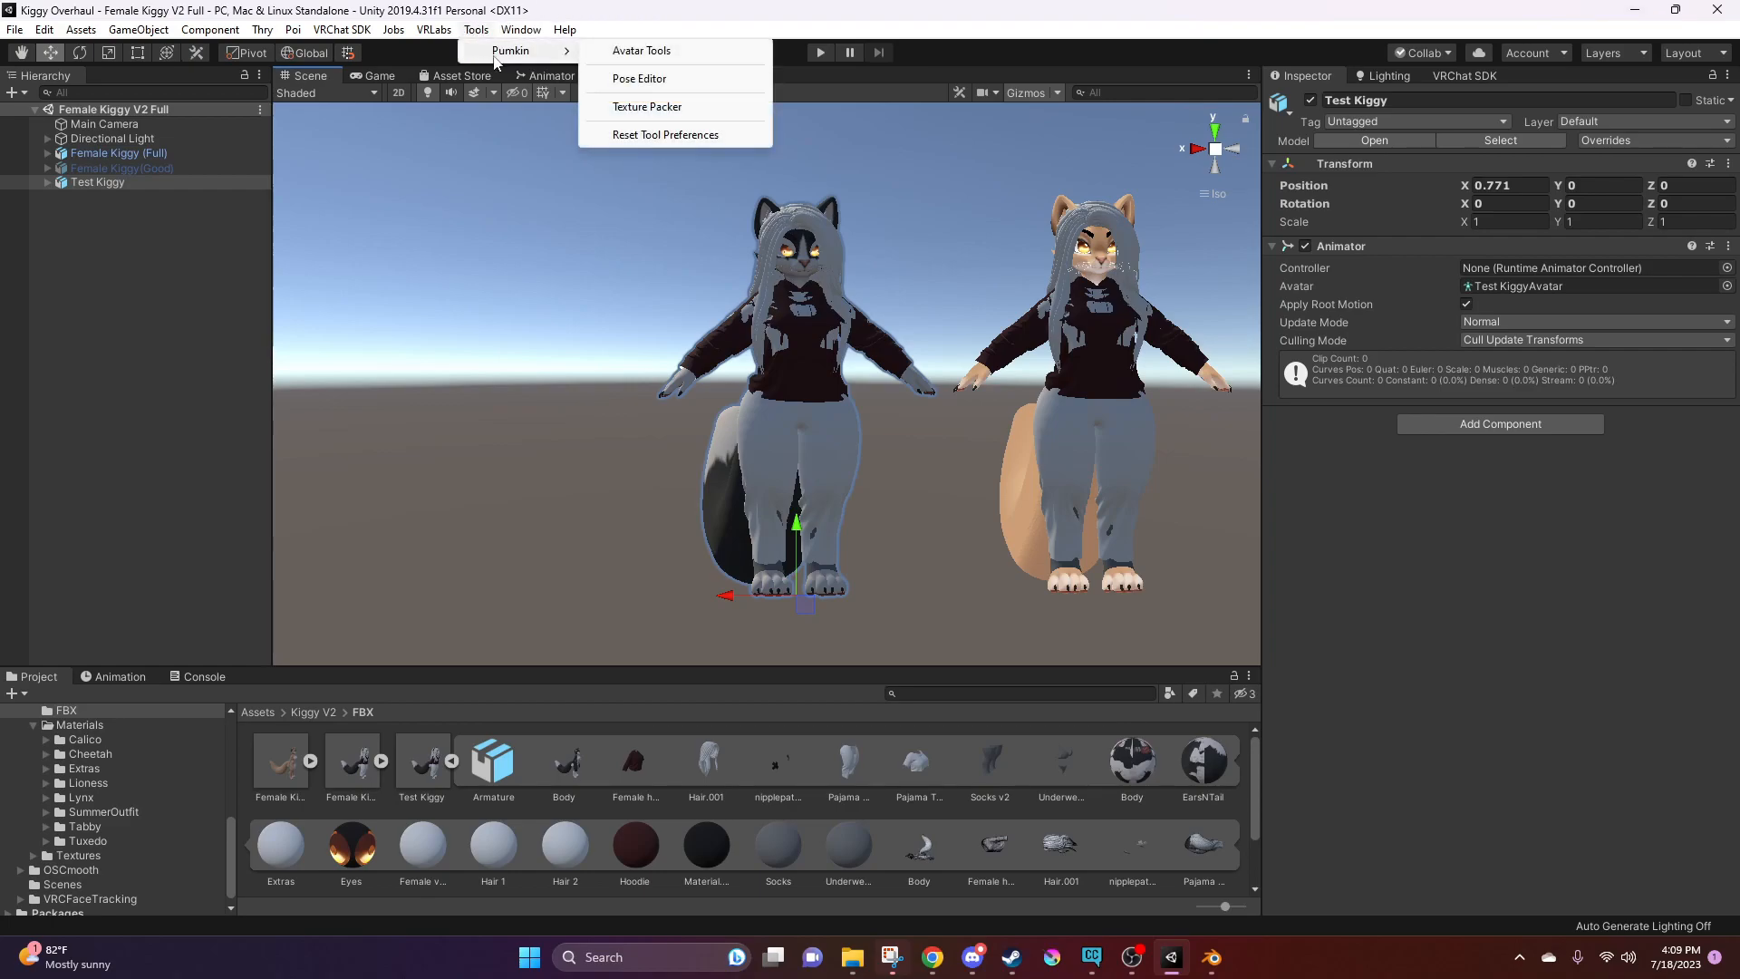
click(649, 52)
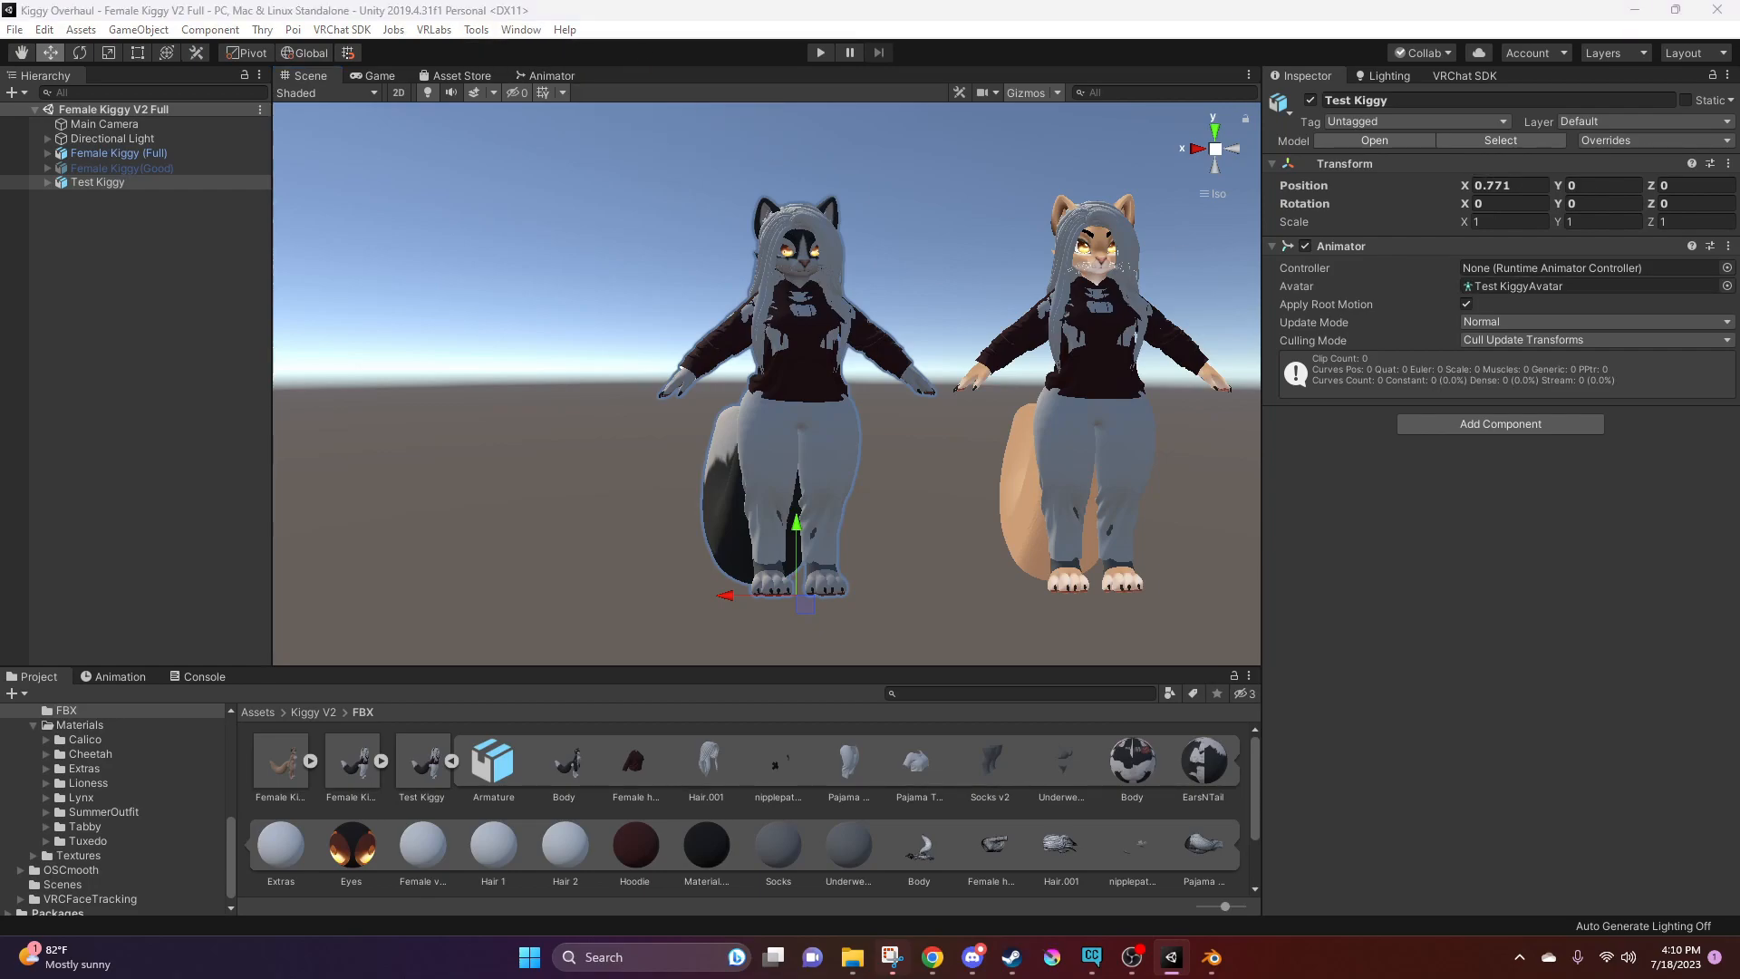
drag(1586, 228, 472, 135)
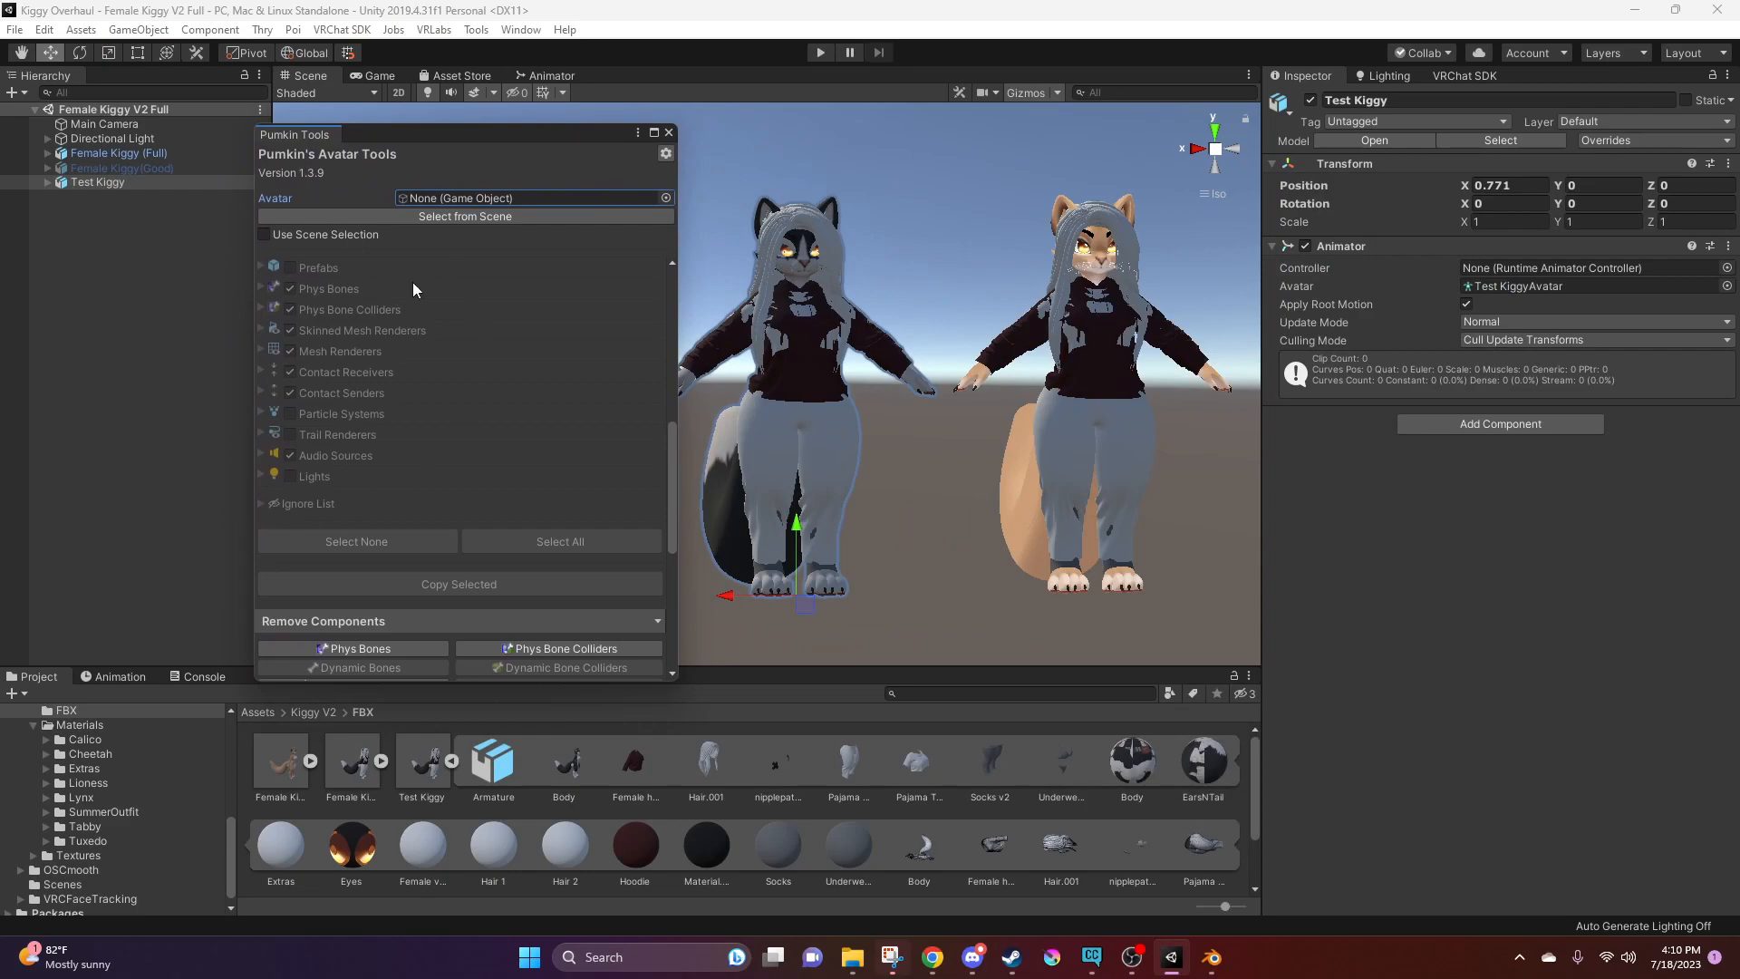
drag(399, 135, 422, 124)
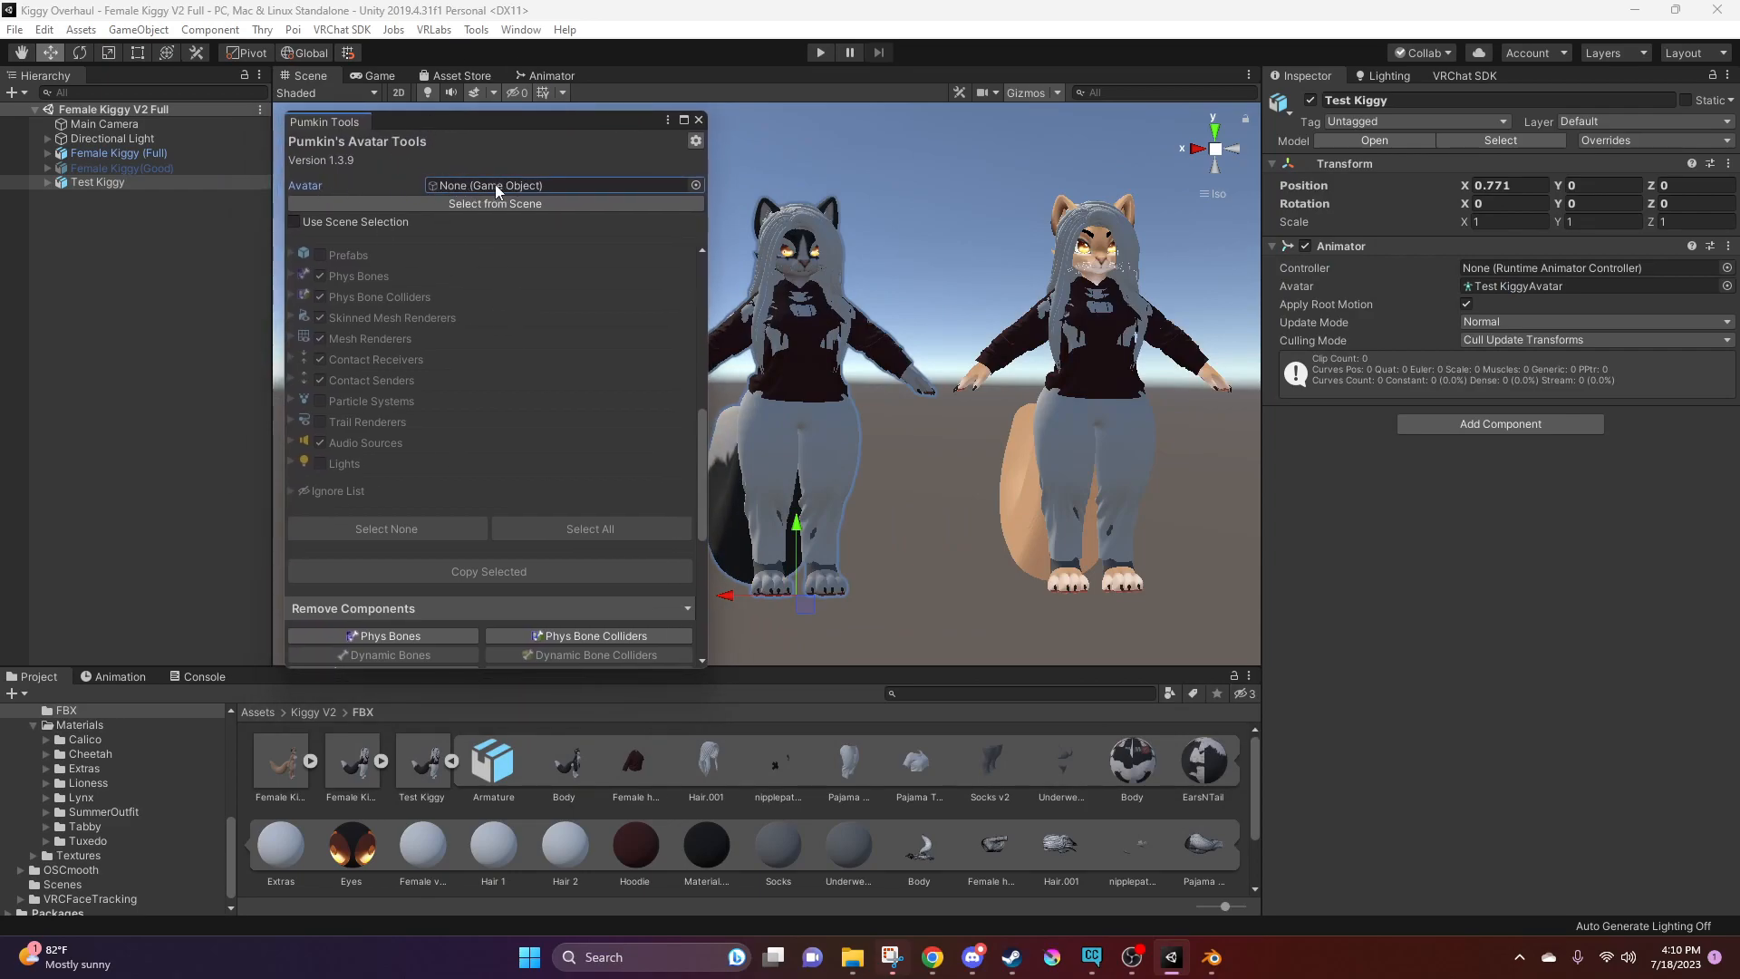
Set Test Kiggy as the tool's avatar and Female Kiggy (Full) as the source to copy components from
drag(82, 182, 462, 188)
drag(701, 513, 704, 480)
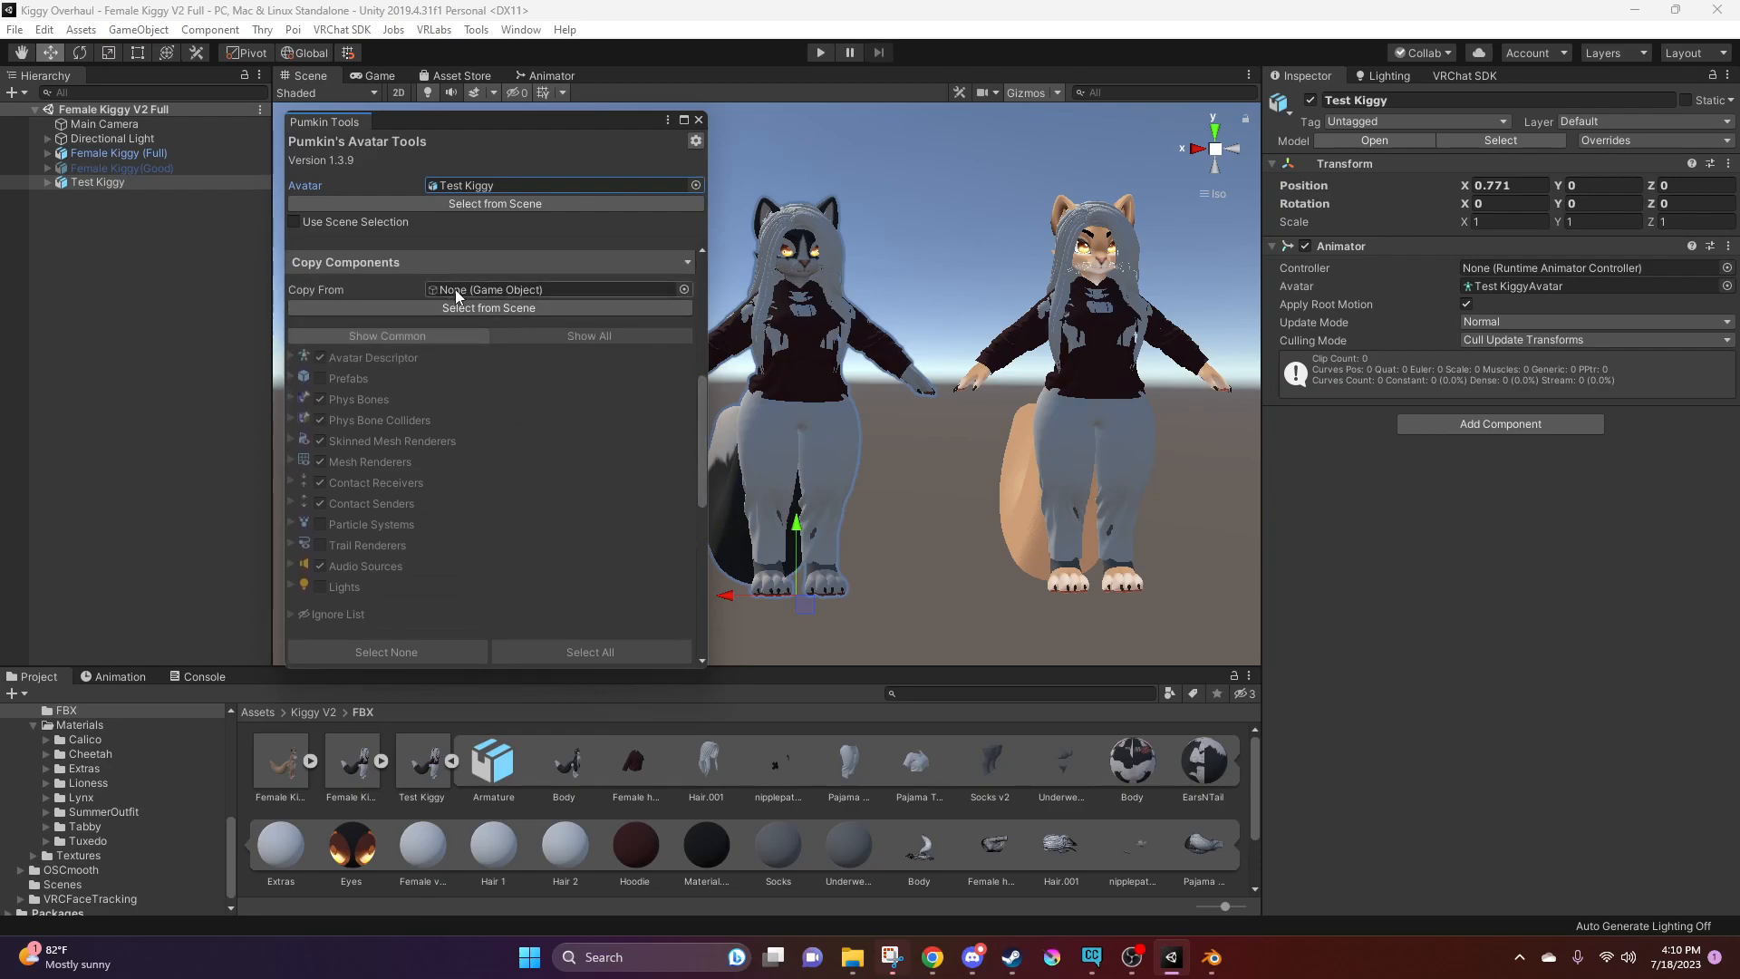
drag(95, 152, 459, 335)
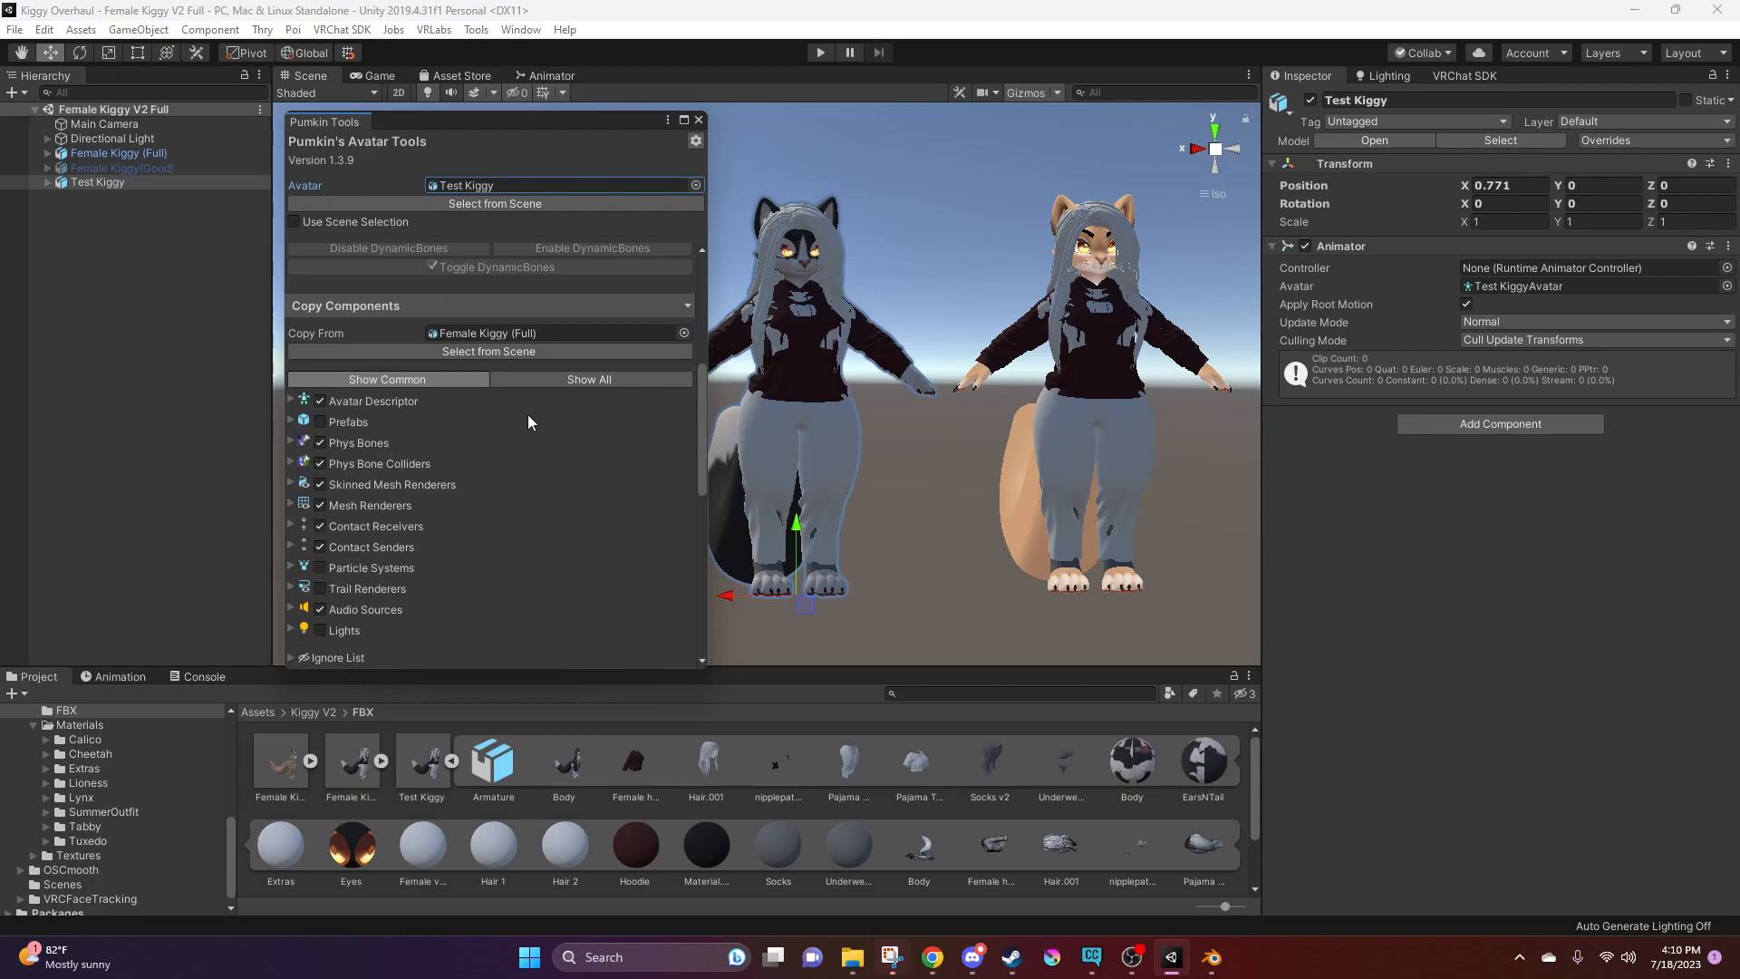
scroll(694, 408, down, 3)
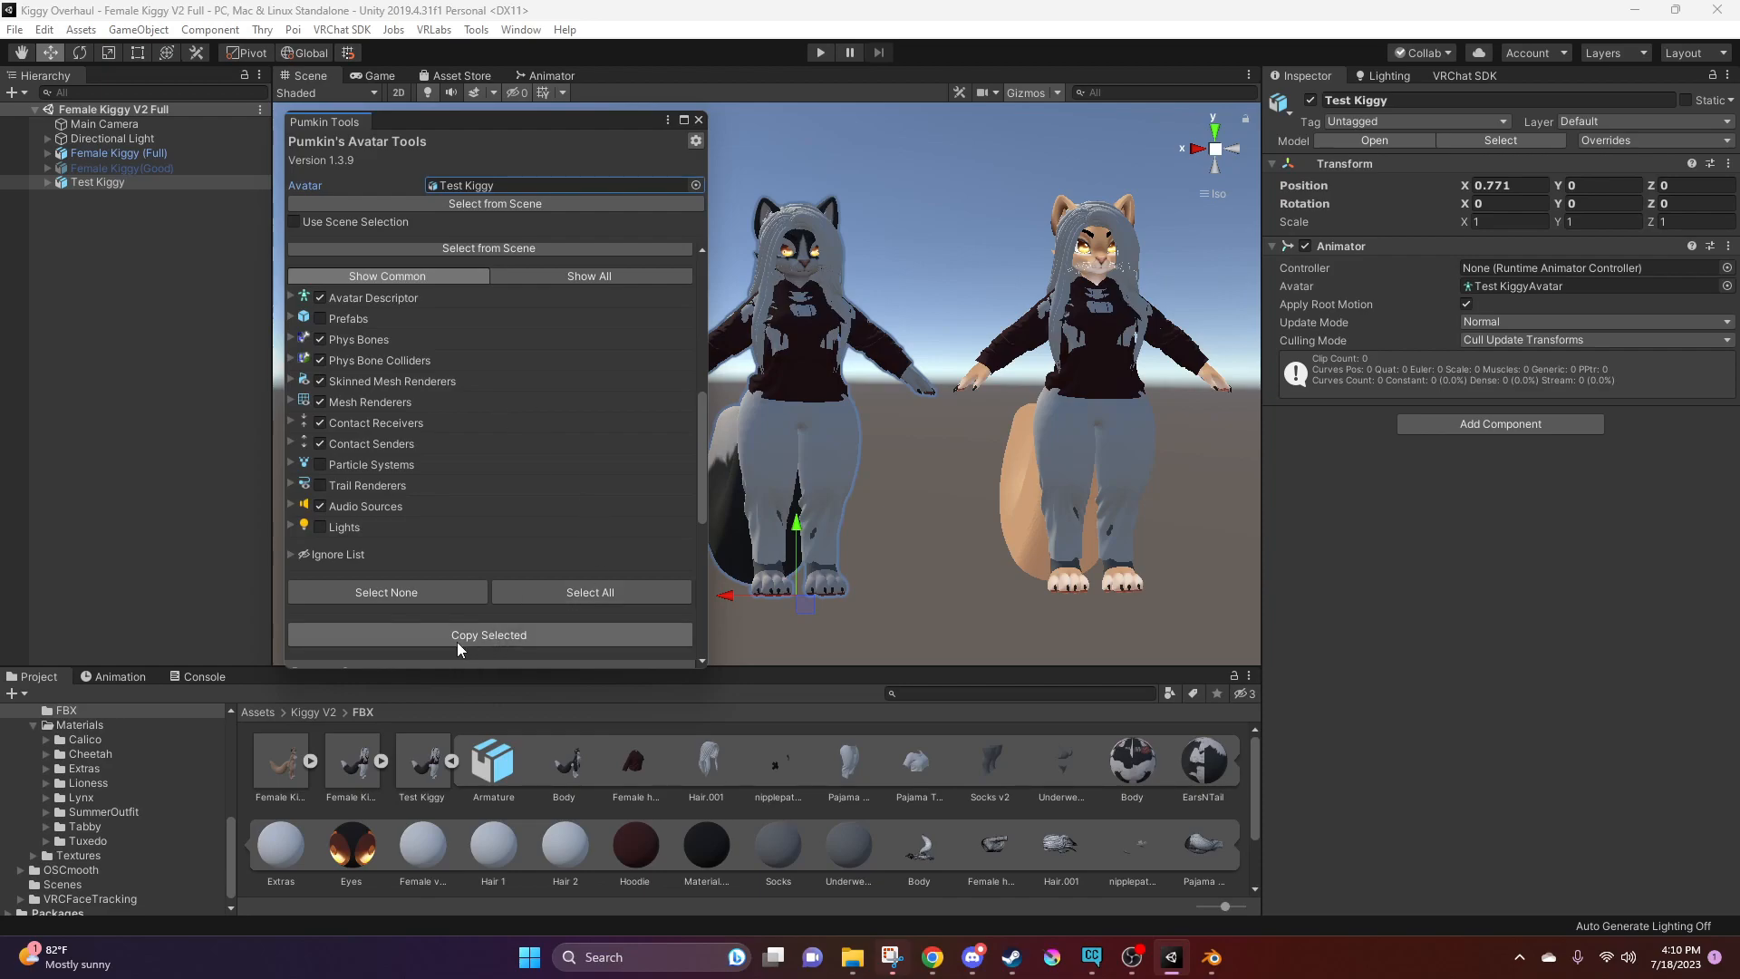
Copy the selected common components from Female Kiggy (Full) onto Test Kiggy and close Pumkin's Avatar Tools
click(502, 633)
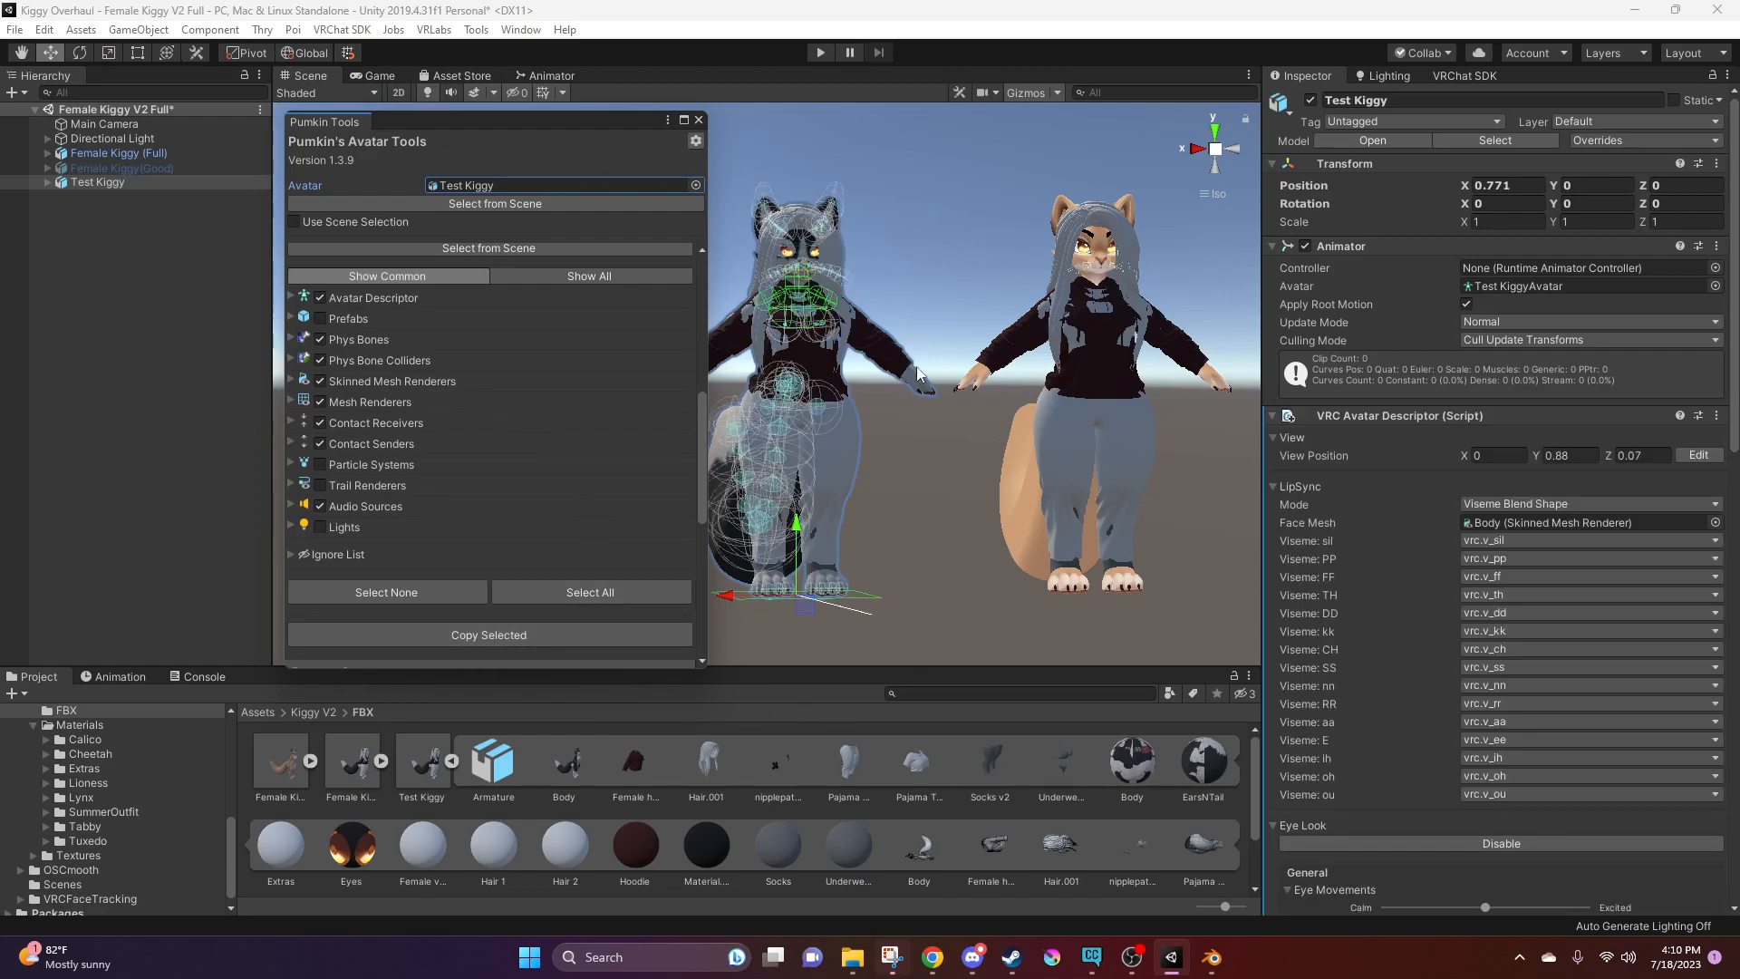
click(698, 120)
Examine Test Kiggy's copied phys bones from several angles, along with its avatar descriptor's playable layers and expressions
right_drag(833, 263, 1035, 310)
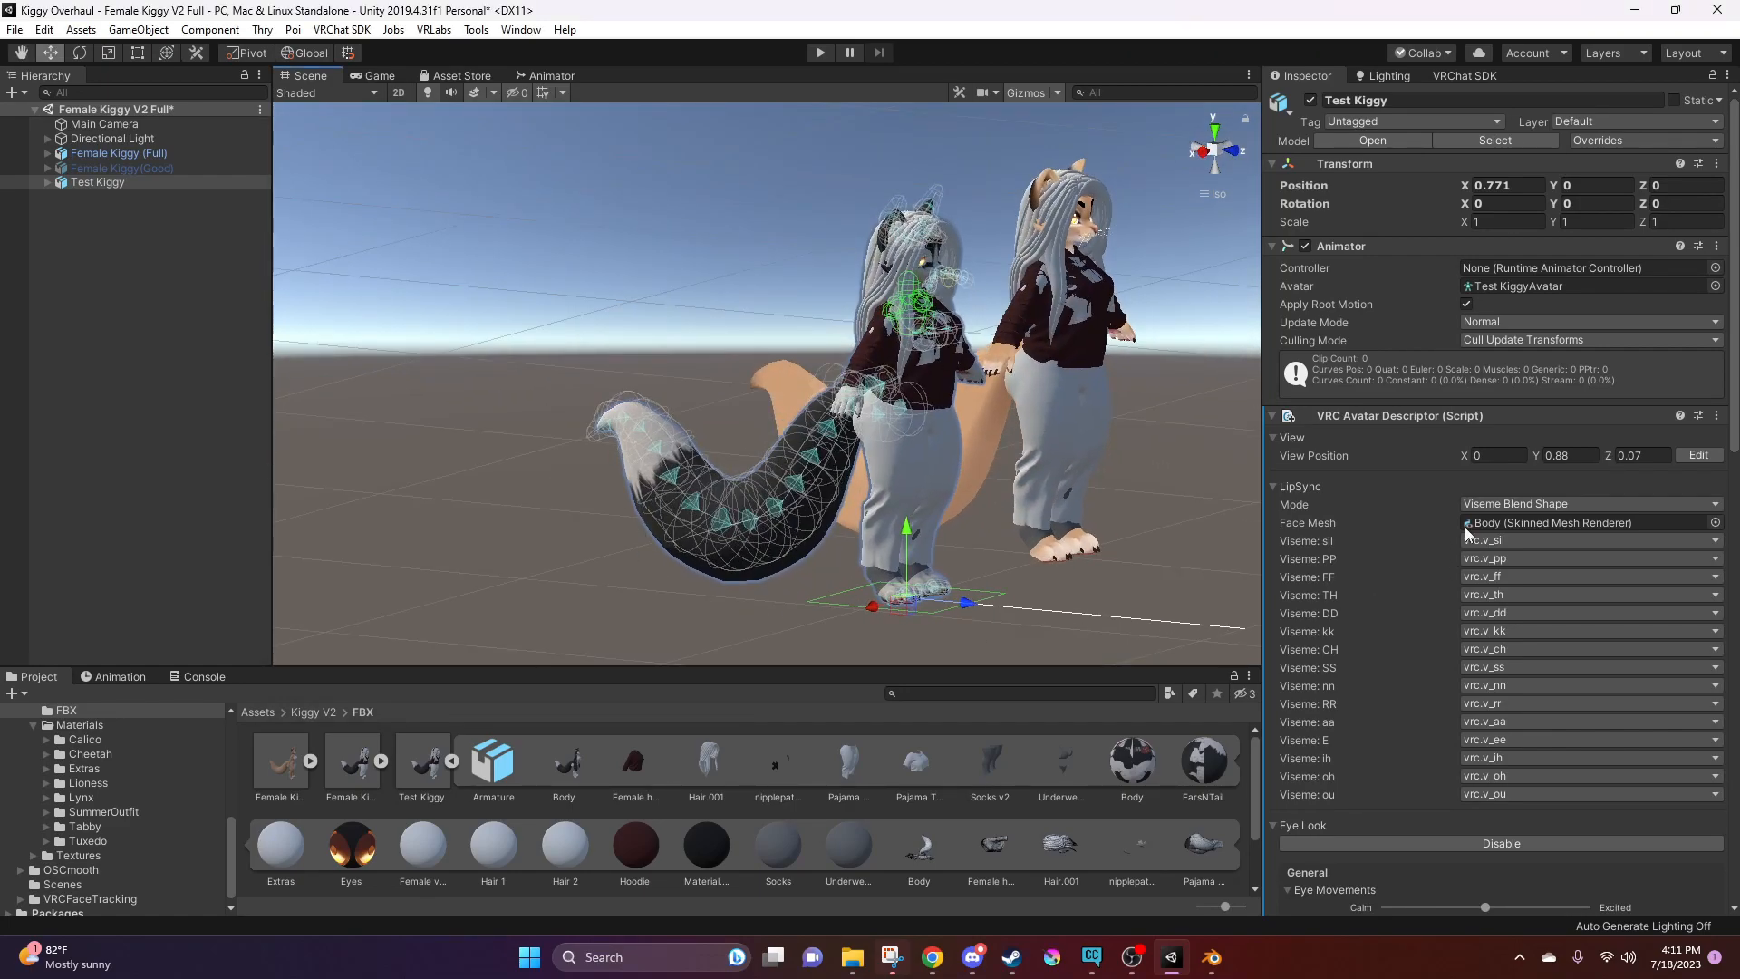
scroll(1508, 688, down, 15)
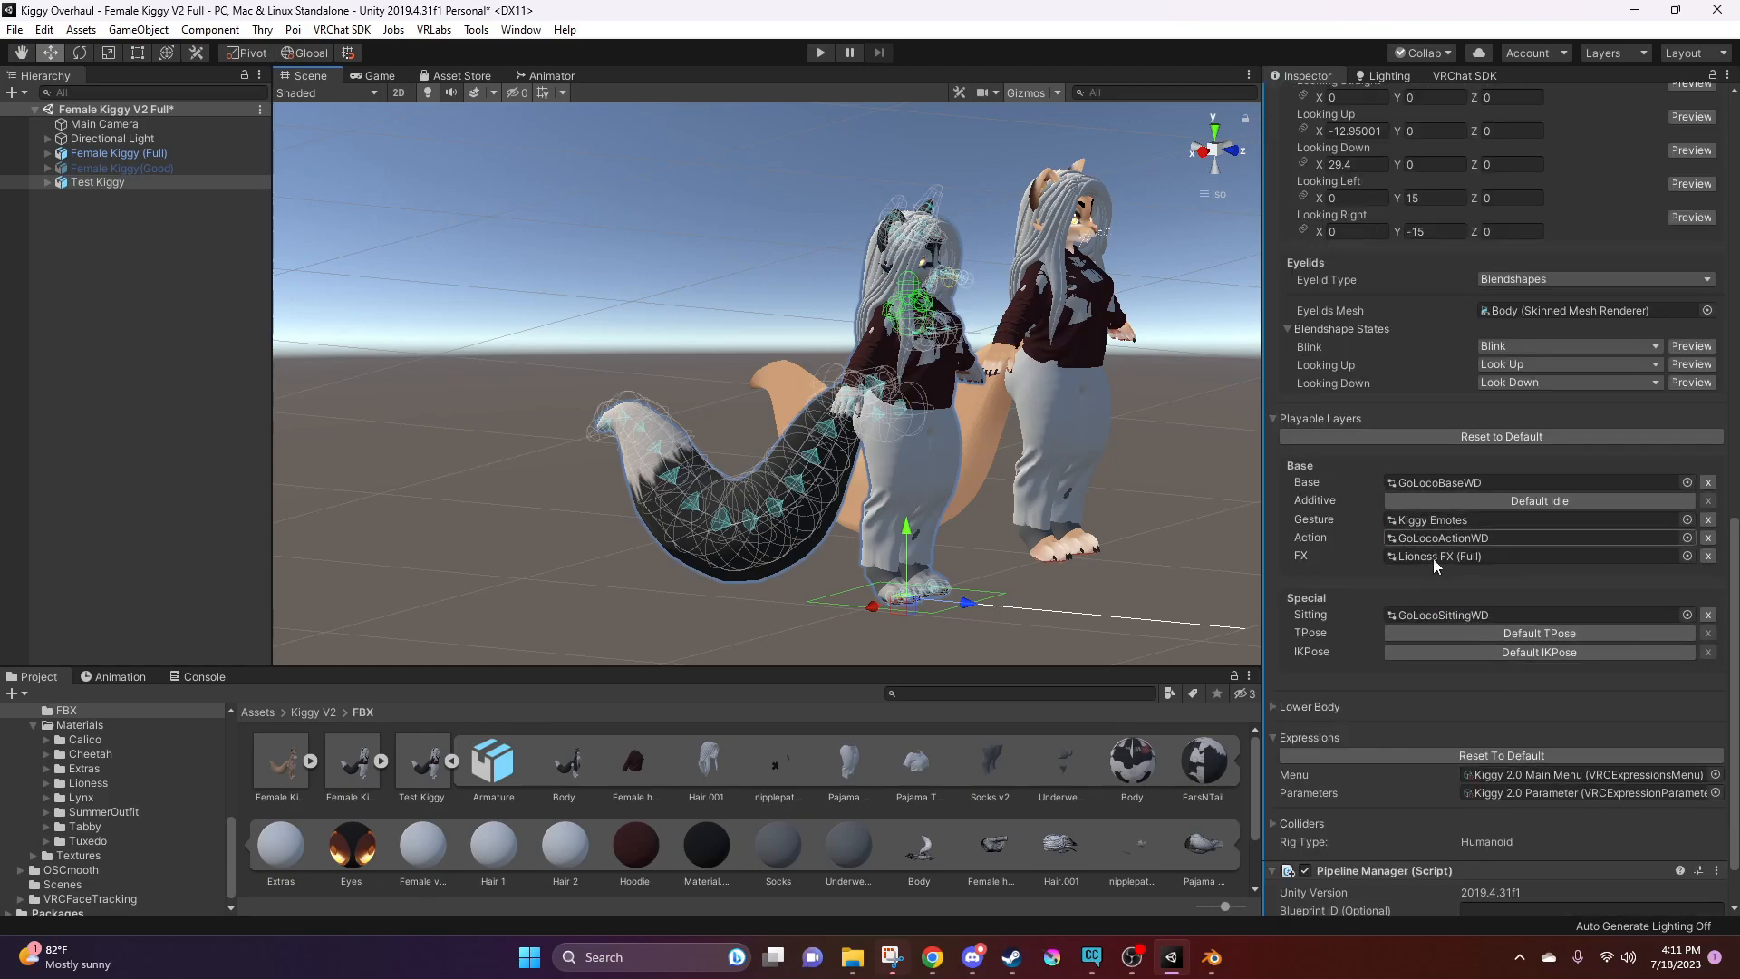
right_drag(716, 327, 769, 330)
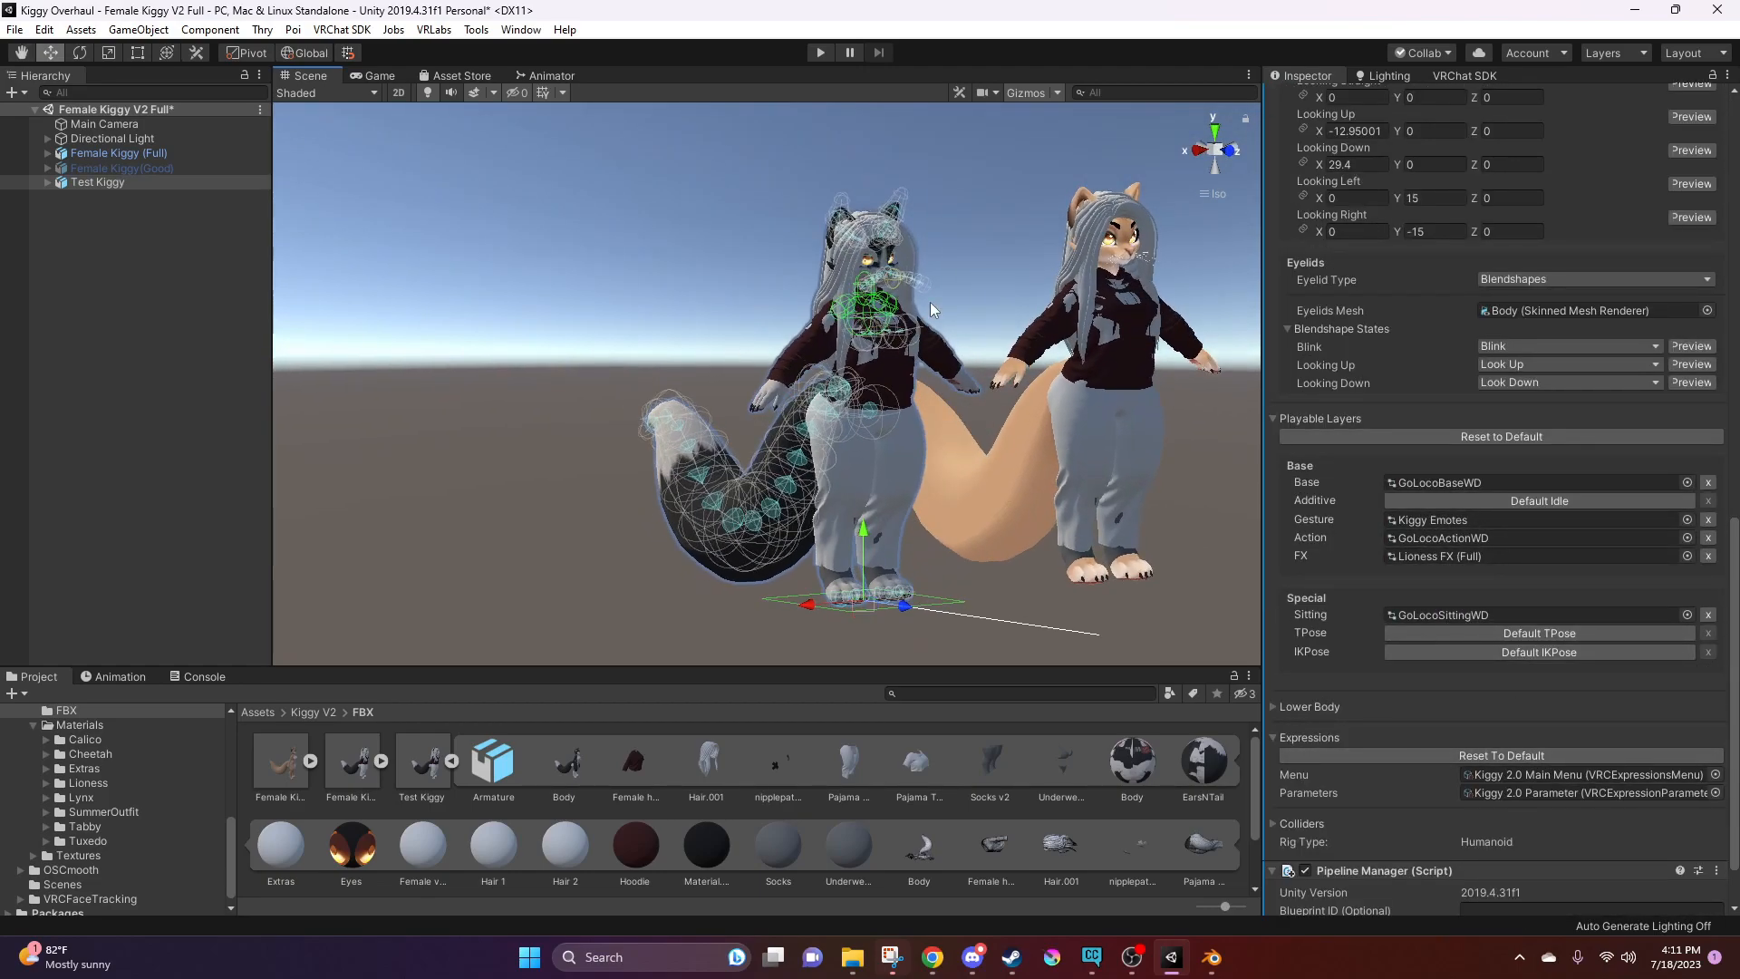
scroll(743, 319, up, 5)
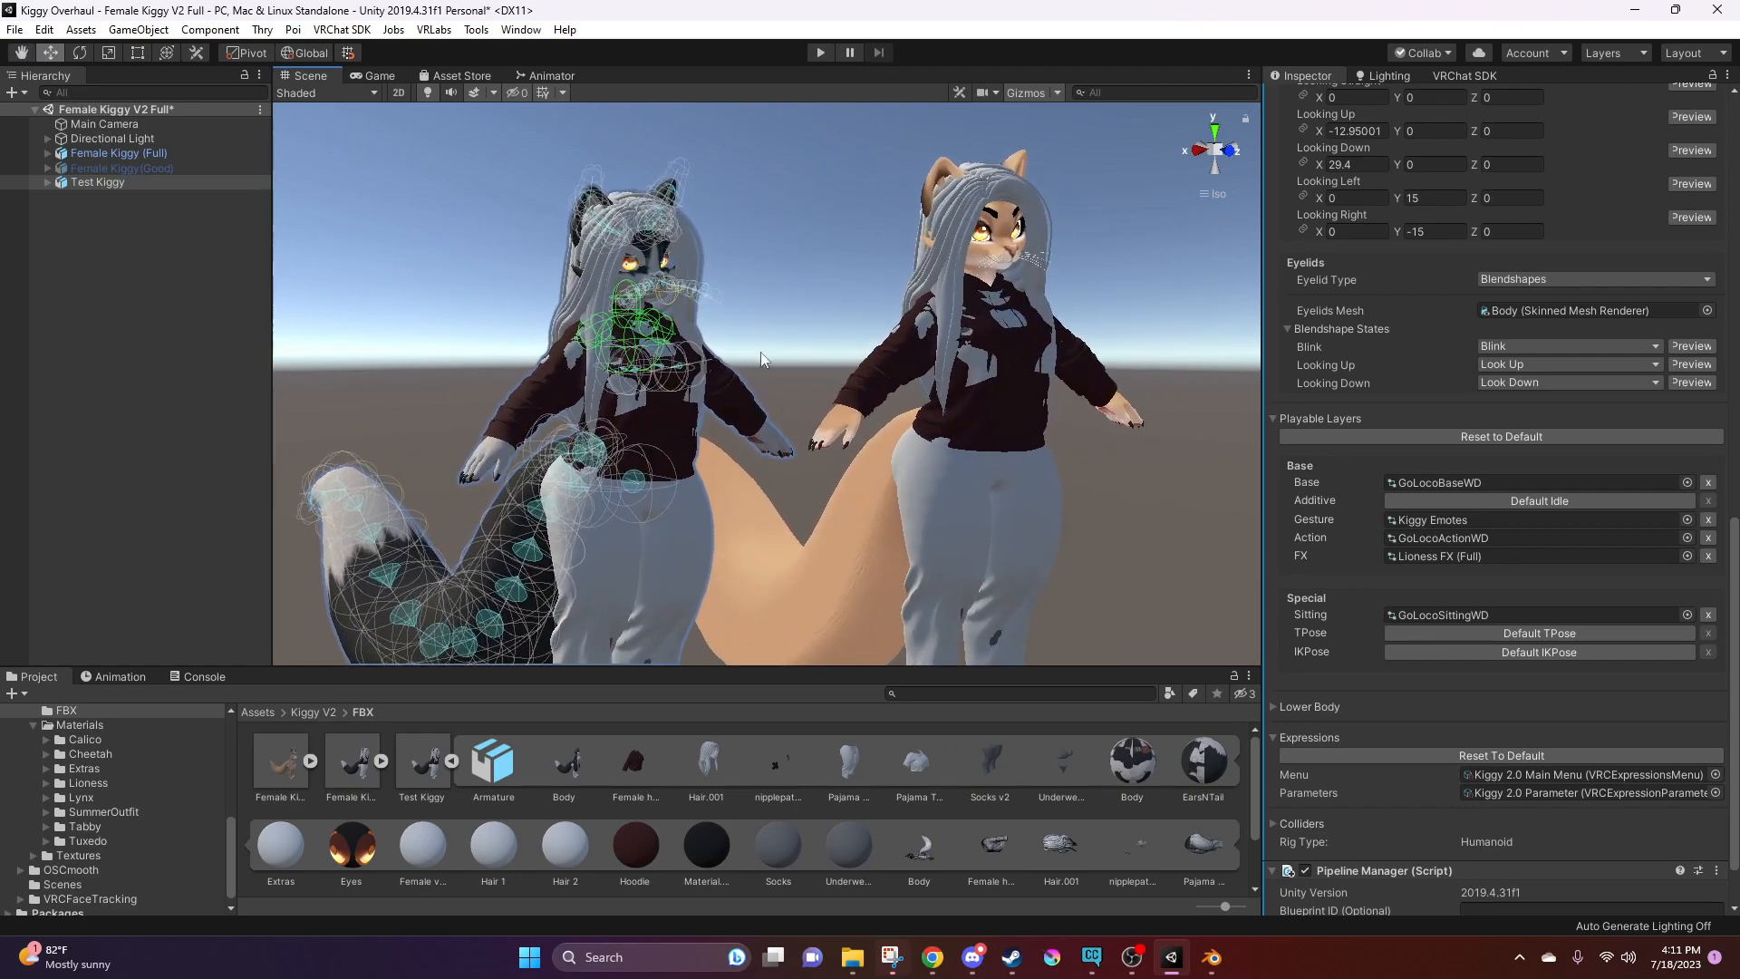
right_drag(743, 319, 941, 305)
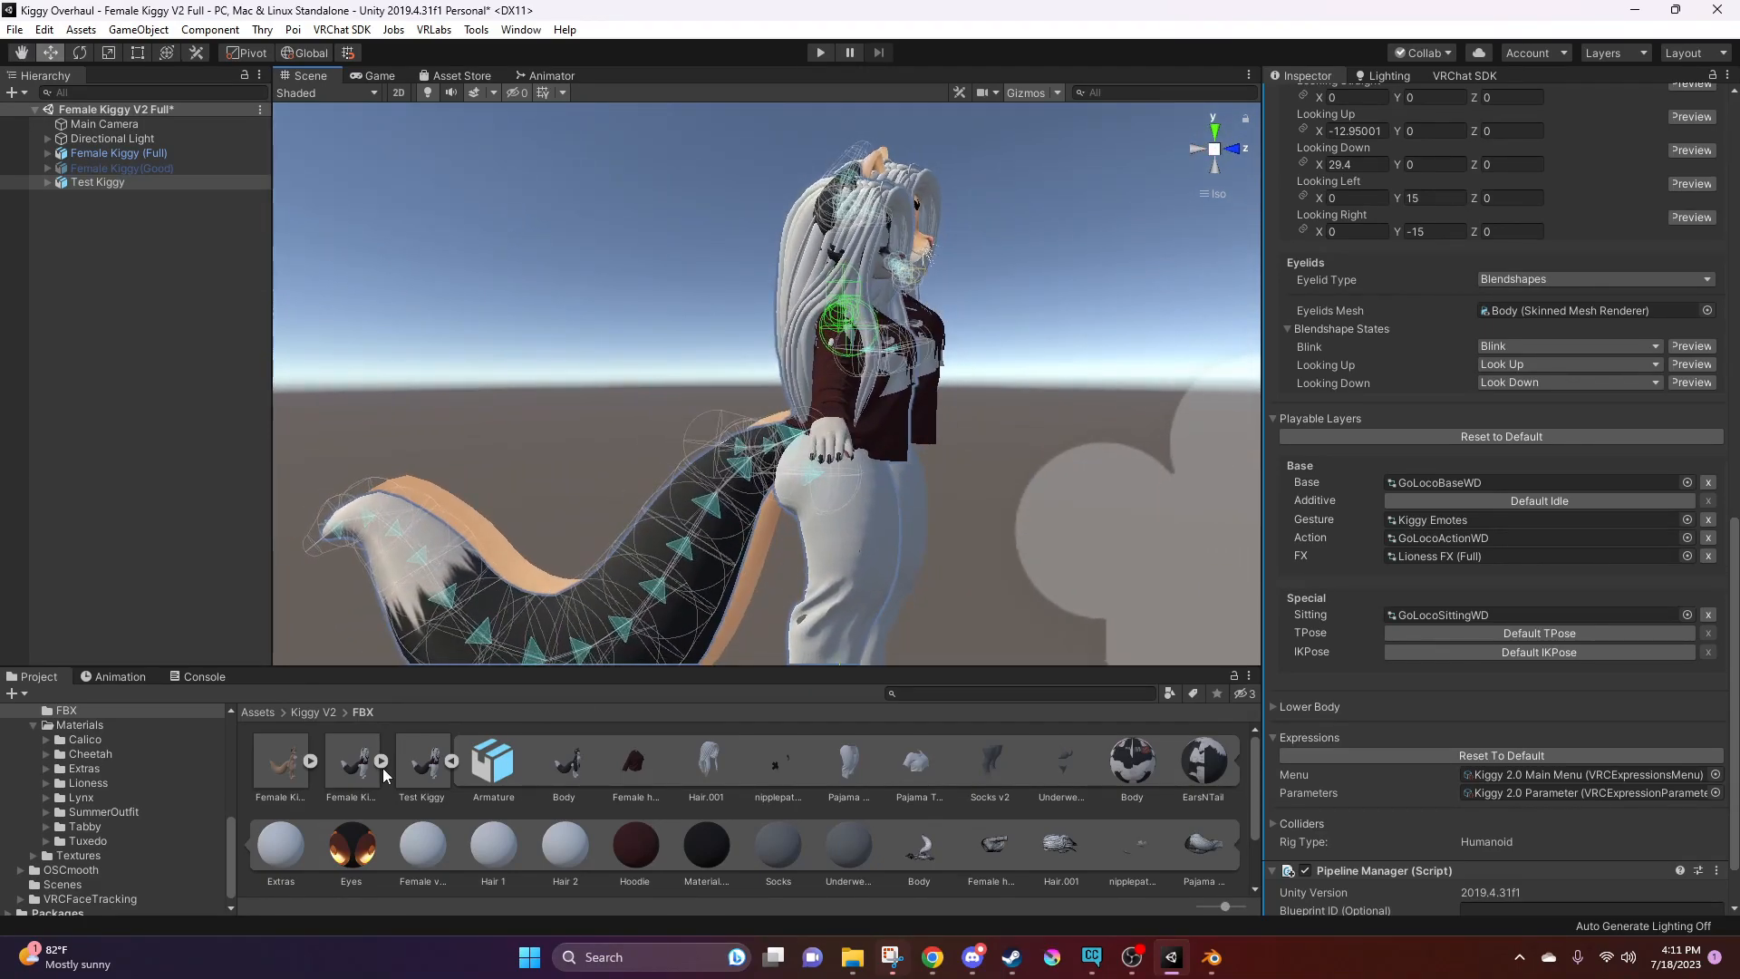
right_drag(777, 399, 622, 368)
mouse_move(622, 367)
middle_down()
mouse_move(736, 295)
mouse_move(631, 358)
middle_up()
alt+right_drag(631, 358, 453, 277)
right_drag(561, 312, 609, 361)
Check the source avatar in Blender, return to Unity and review Test Kiggy's viseme and eye look settings
click(1210, 964)
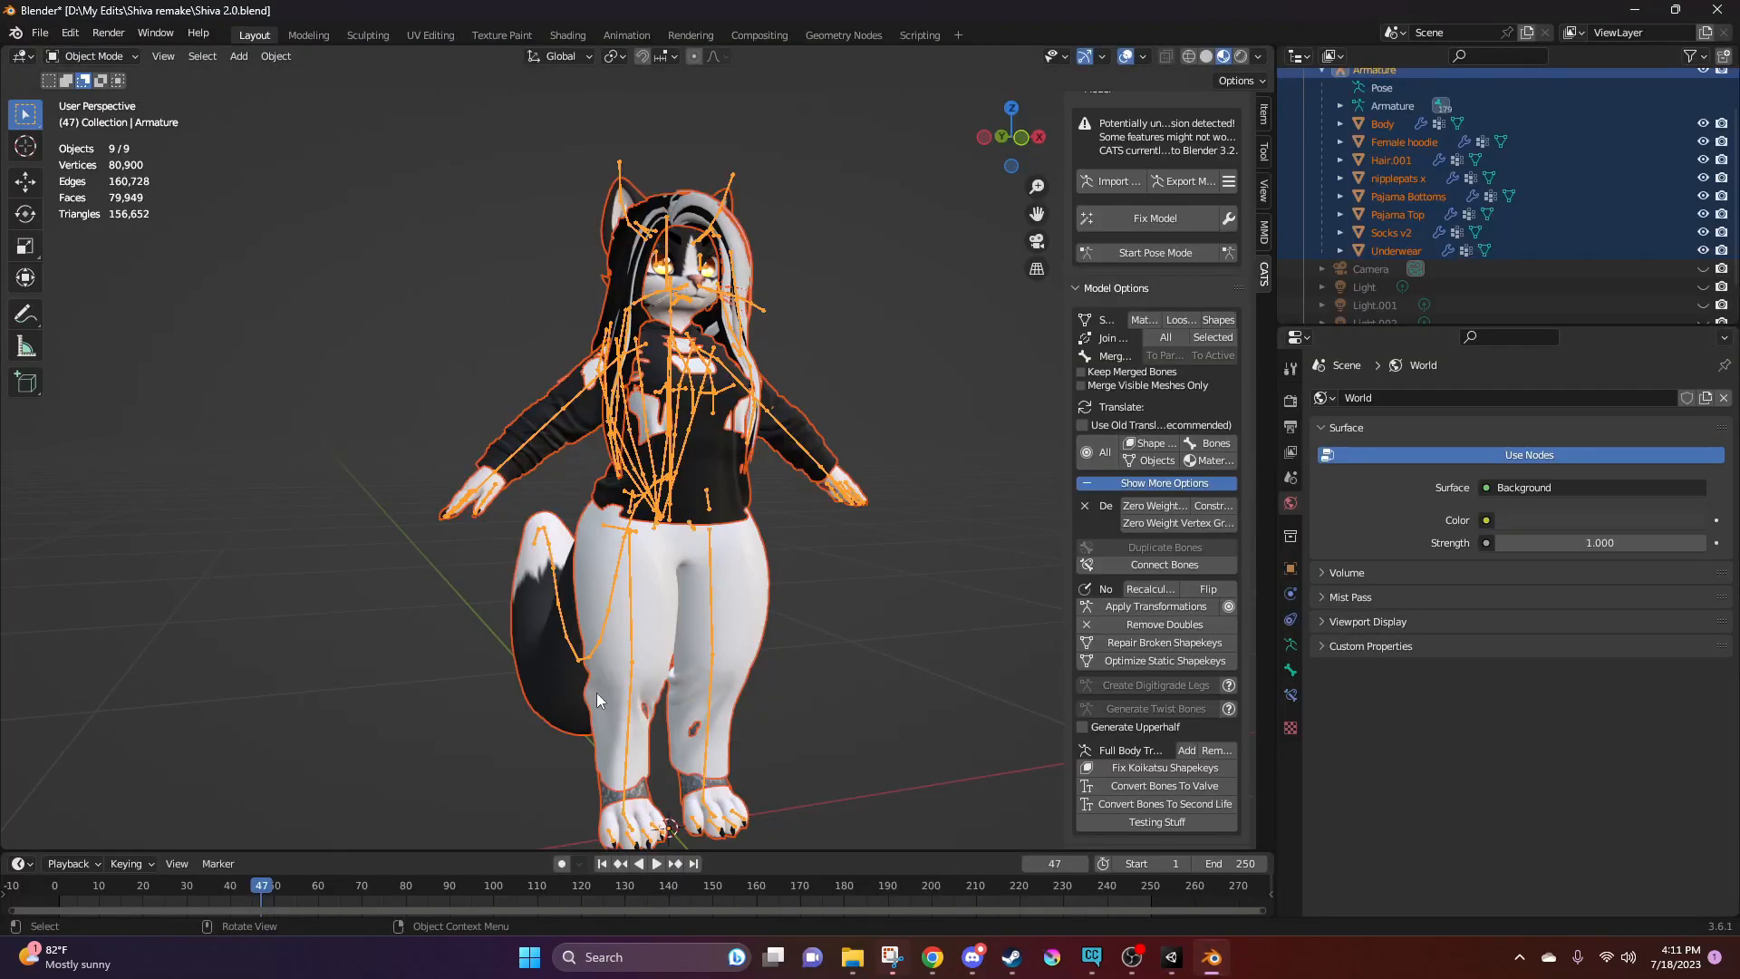
click(1635, 9)
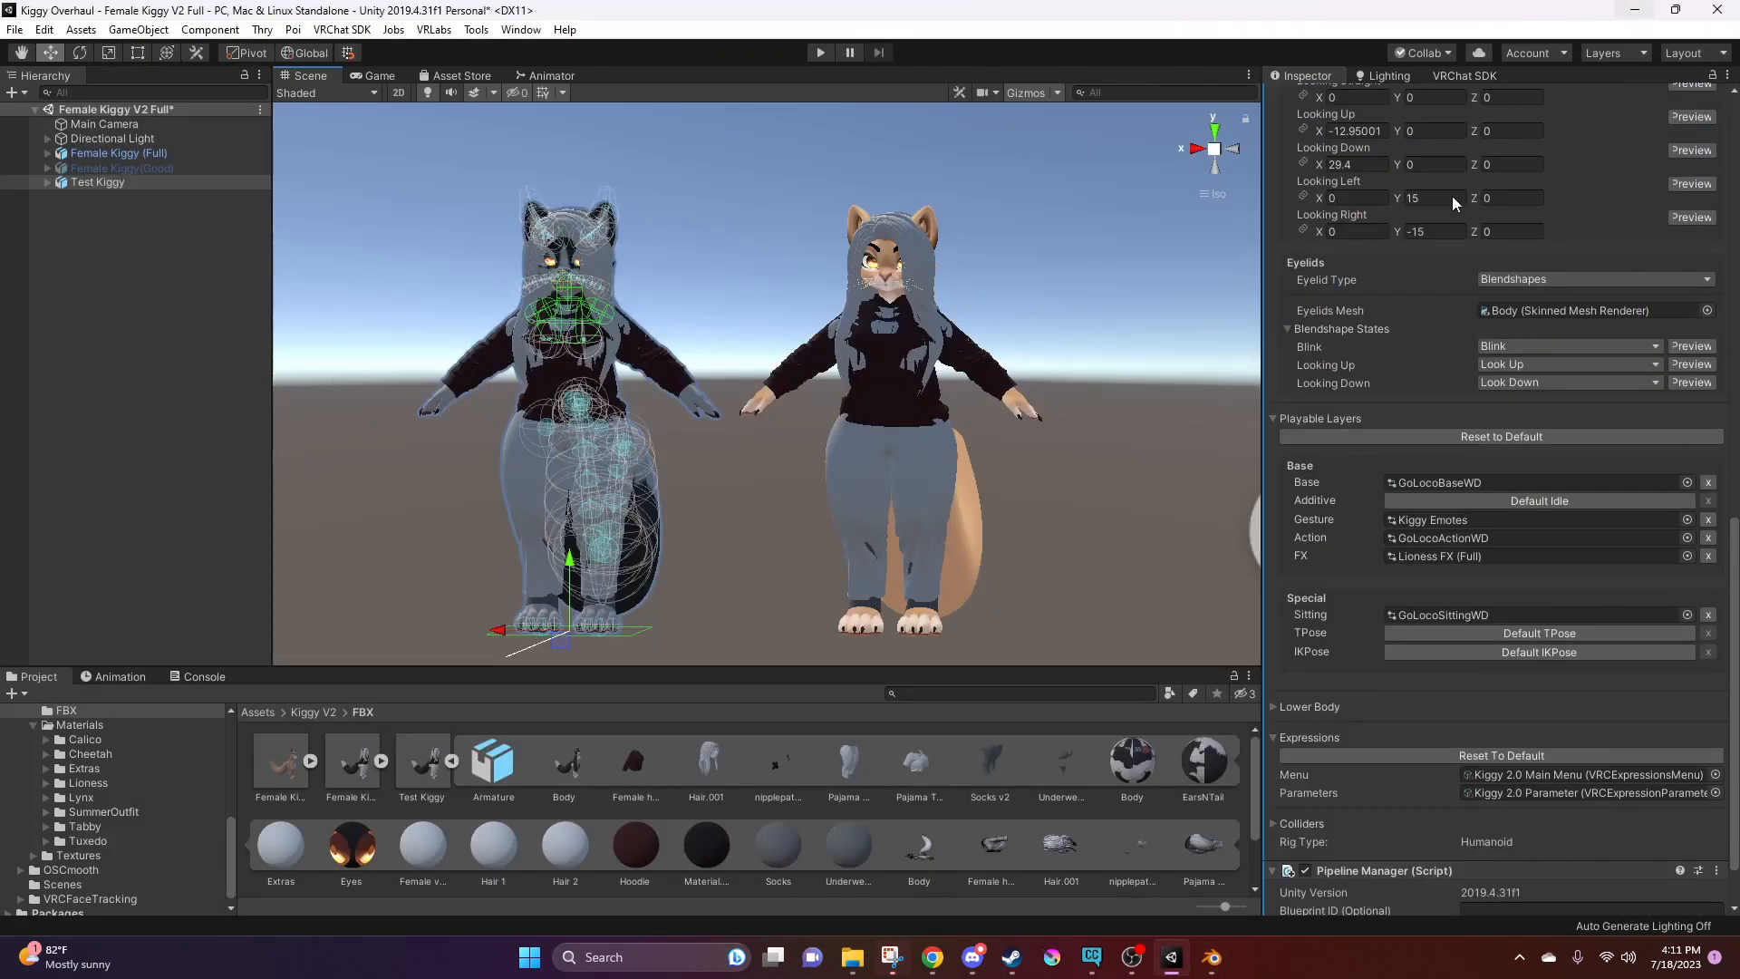
scroll(1450, 362, up, 10)
mouse_move(984, 239)
alt+mouse_down()
mouse_move(709, 215)
mouse_move(974, 209)
alt+mouse_up()
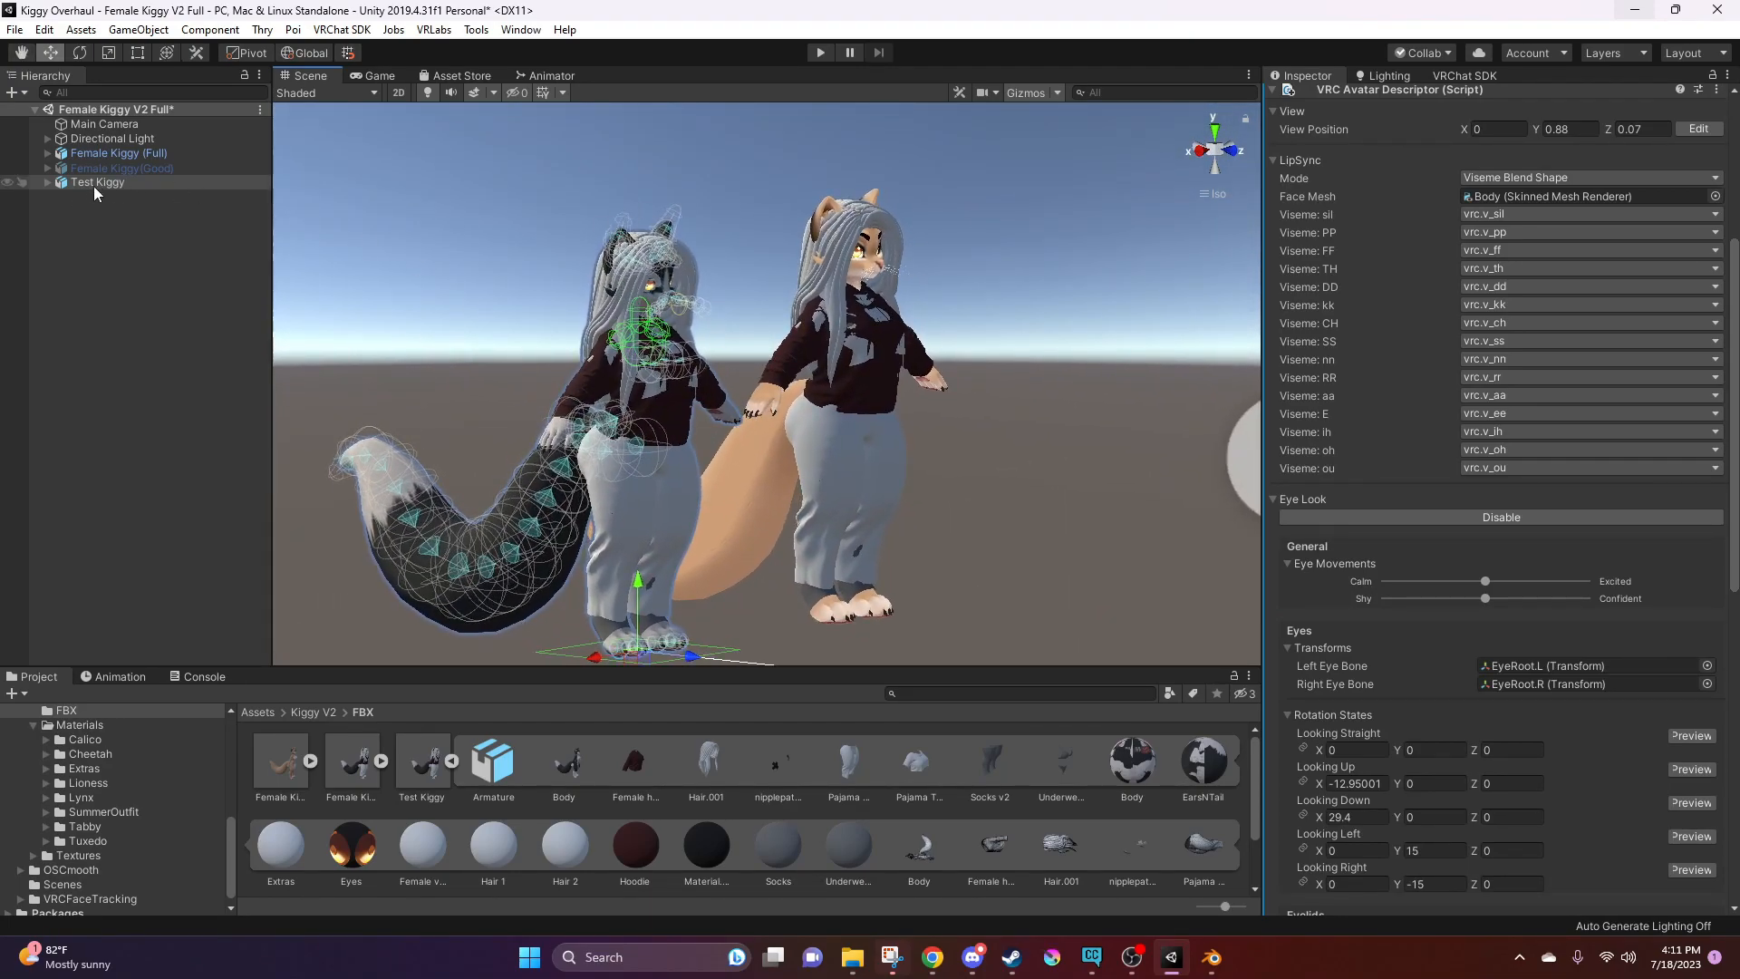
alt+drag(308, 299, 578, 368)
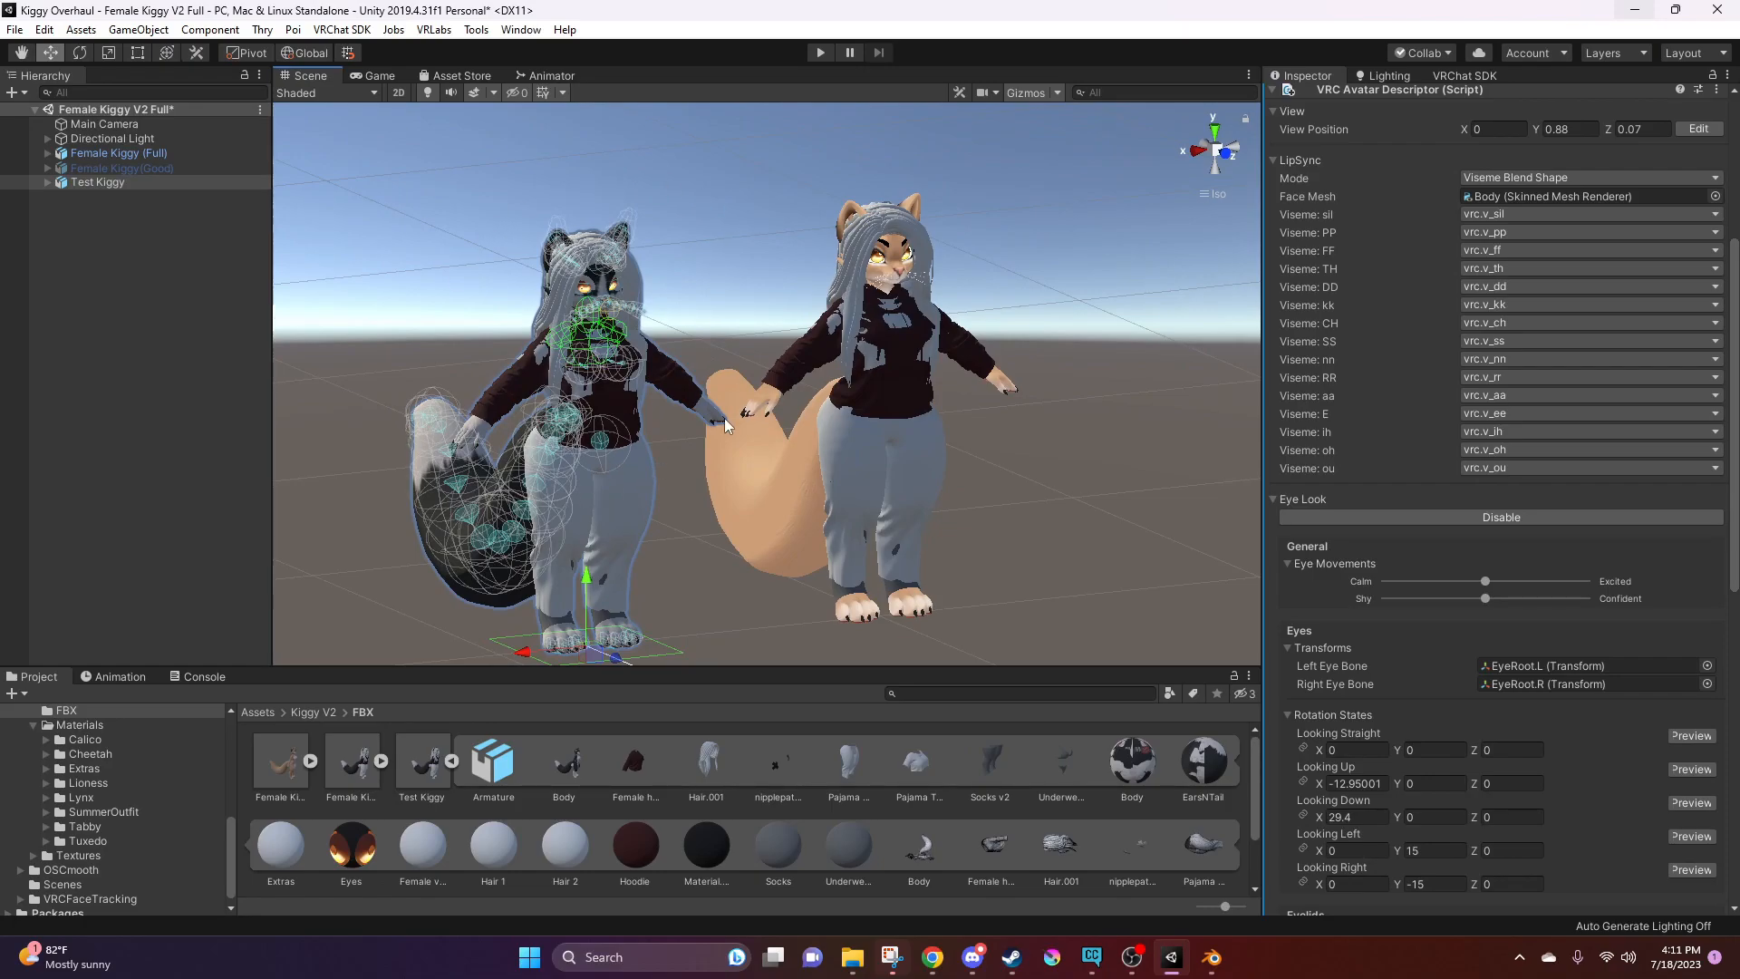
alt+drag(723, 574, 697, 518)
alt+drag(854, 510, 747, 489)
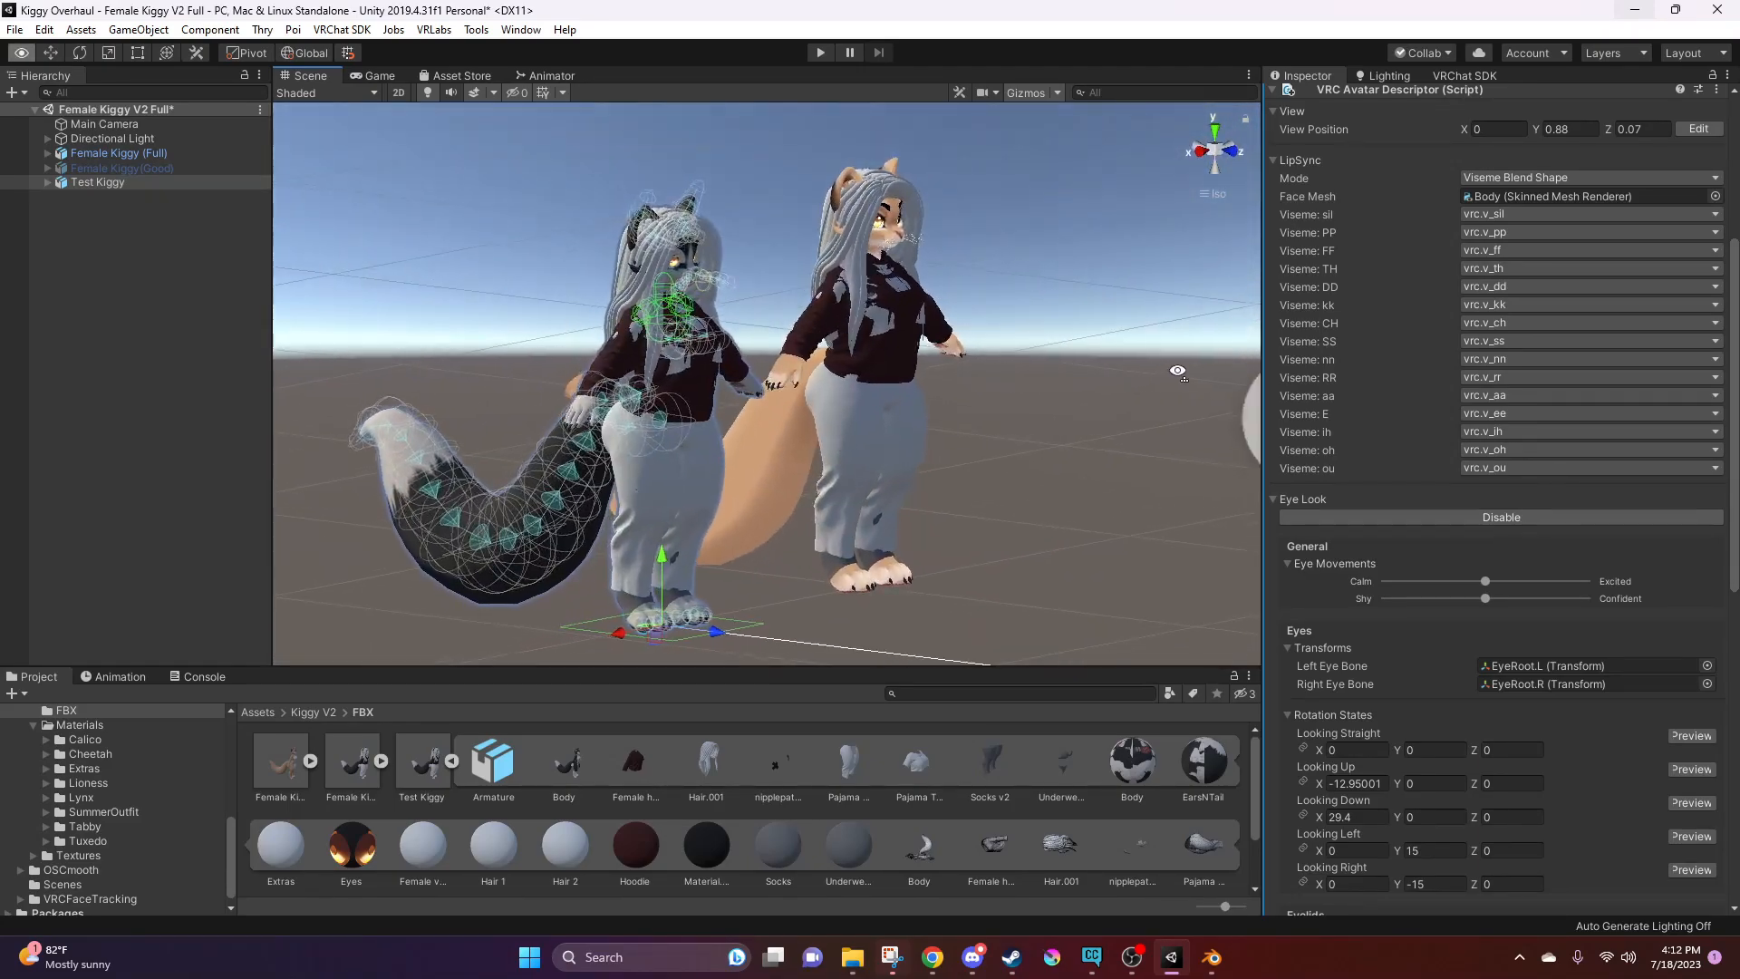
alt+drag(786, 557, 855, 571)
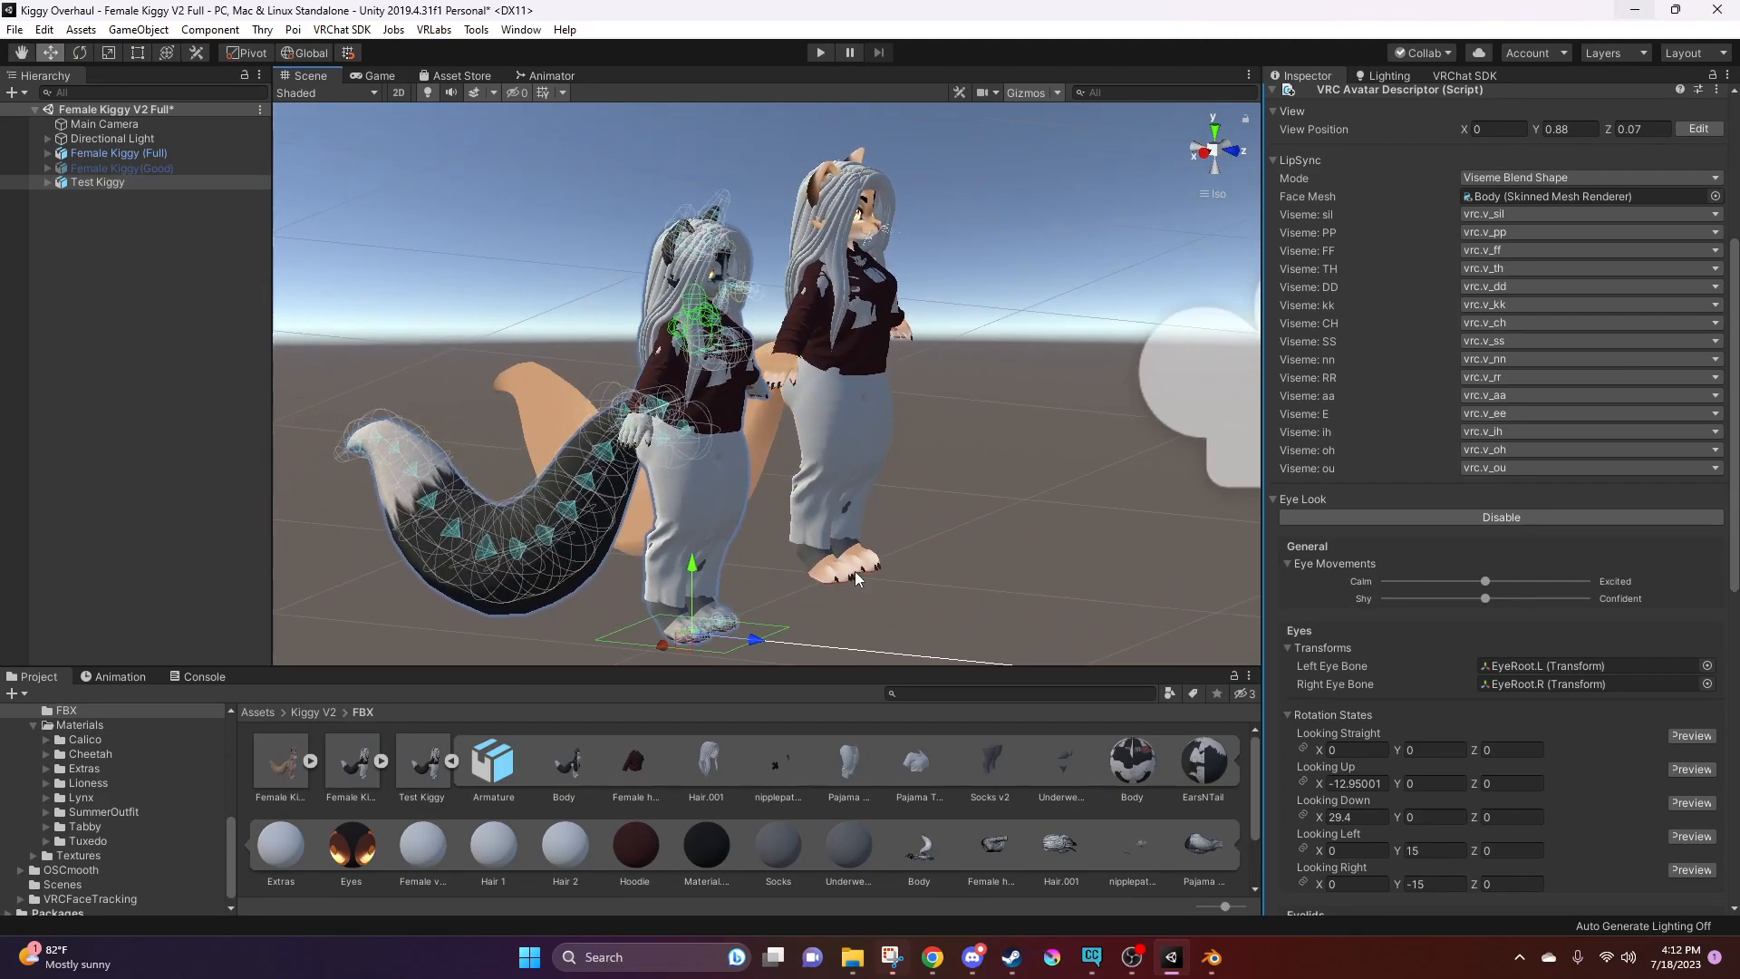